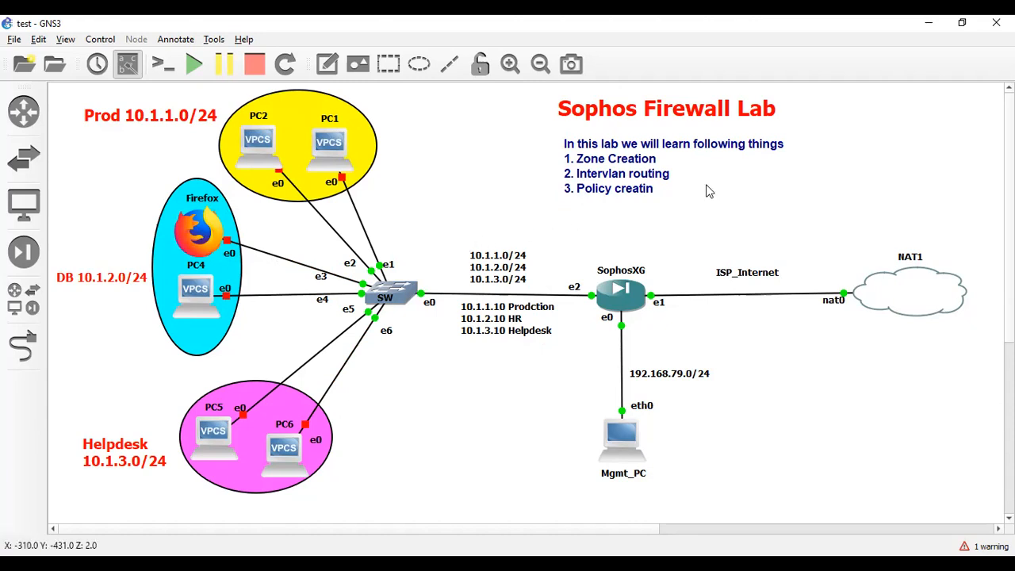
Change the lab objectives note to read Policy creation and nudge Mgmt_PC into place
double_click(667, 193)
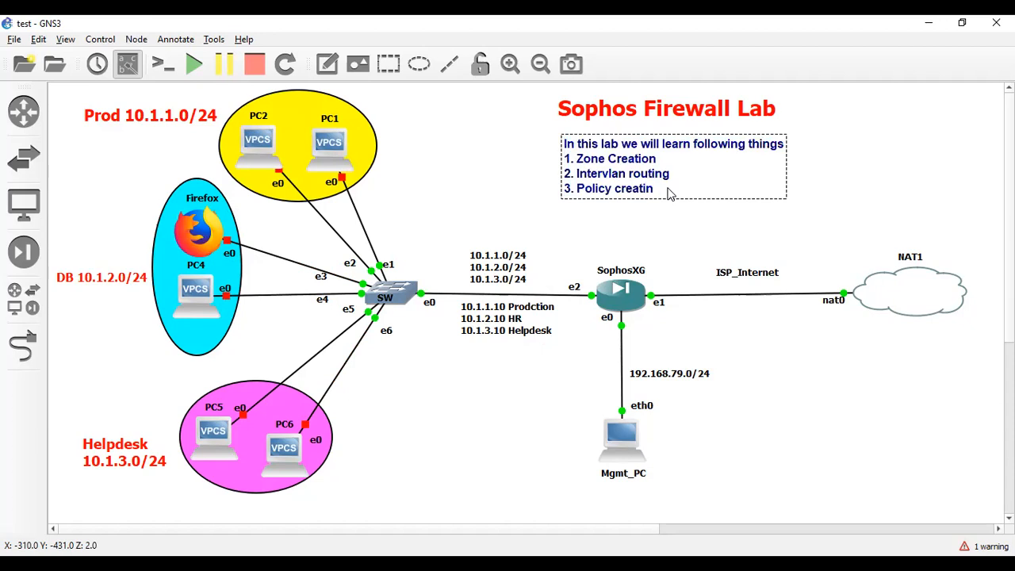
text(n)
click(703, 242)
mouse_move(624, 464)
mouse_down()
mouse_move(609, 456)
mouse_move(612, 469)
mouse_up()
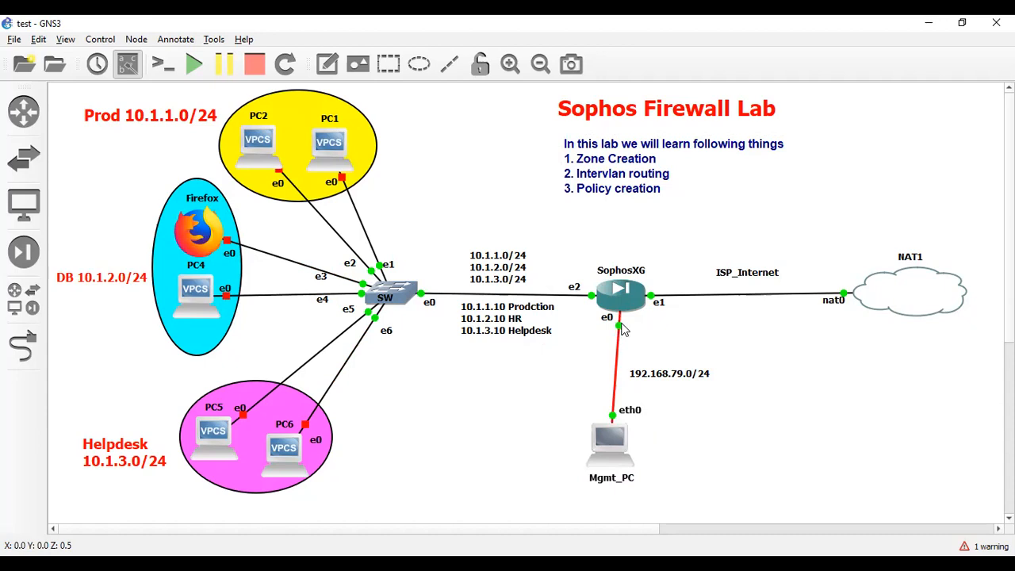
drag(620, 446, 614, 447)
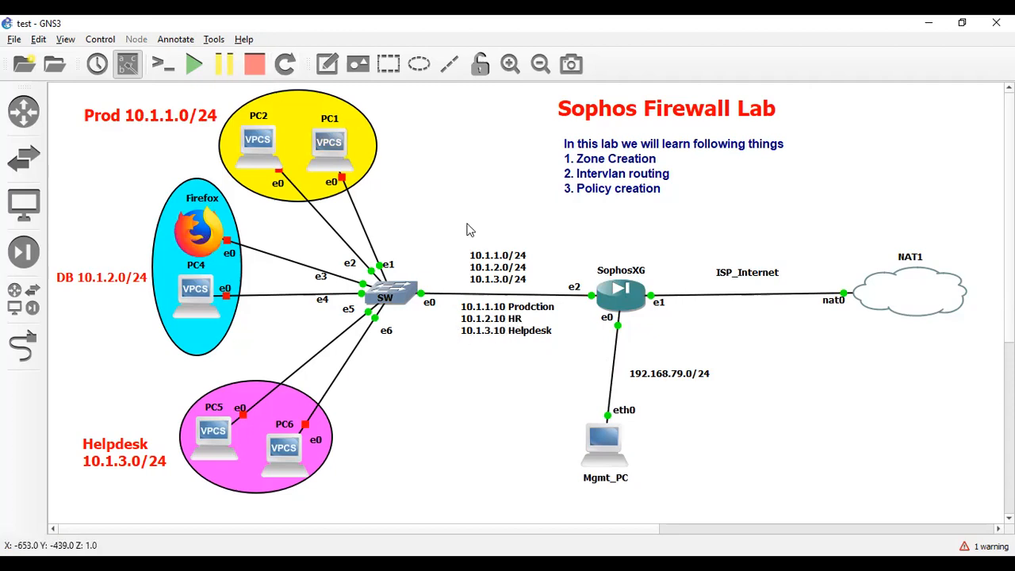
Relabel the 10.1.2.10 host as DB, straighten Mgmt_PC's link, and return to the Sophos login page
click(509, 324)
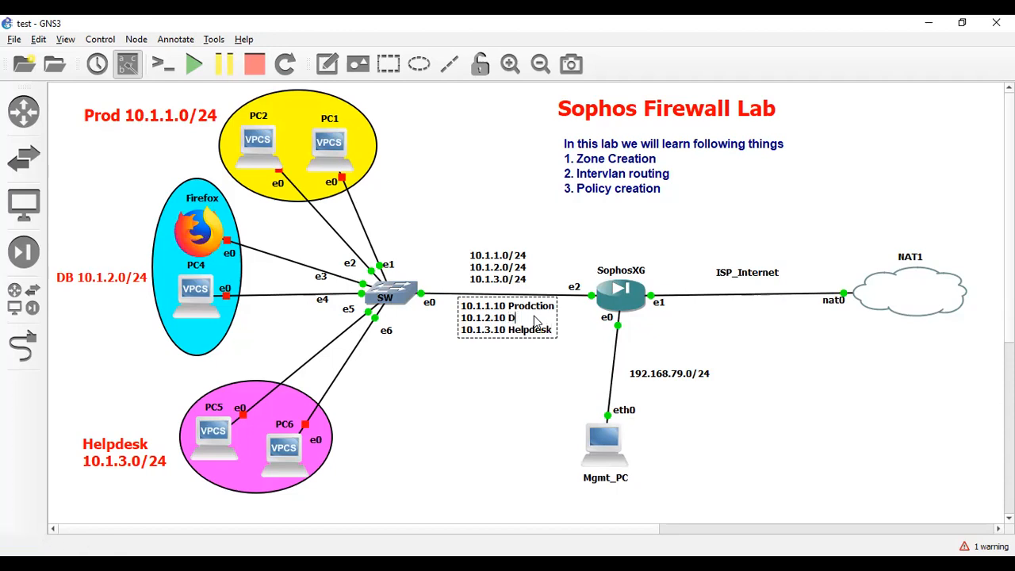
click(507, 381)
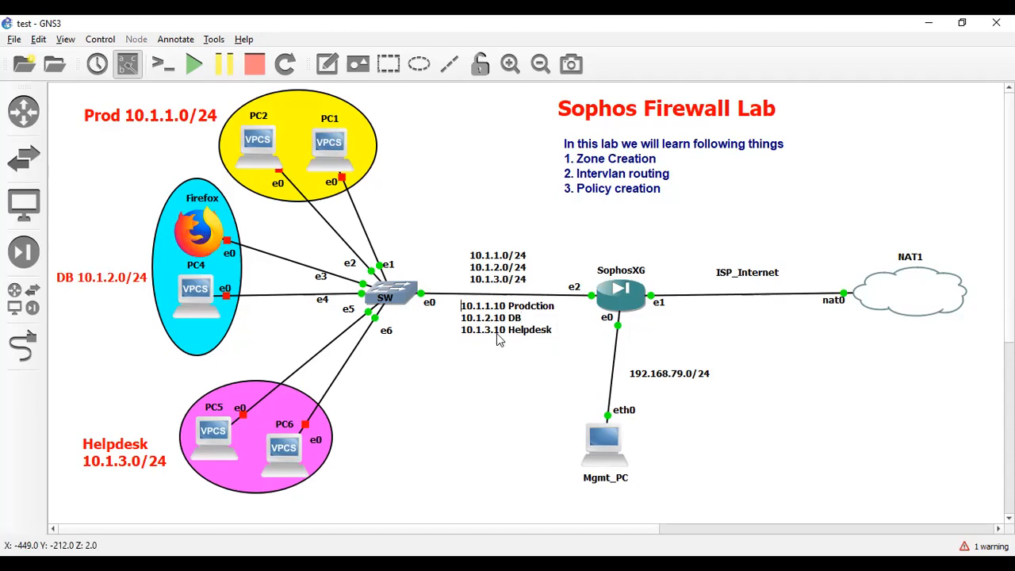
double_click(486, 313)
click(498, 395)
drag(502, 277, 505, 282)
click(467, 417)
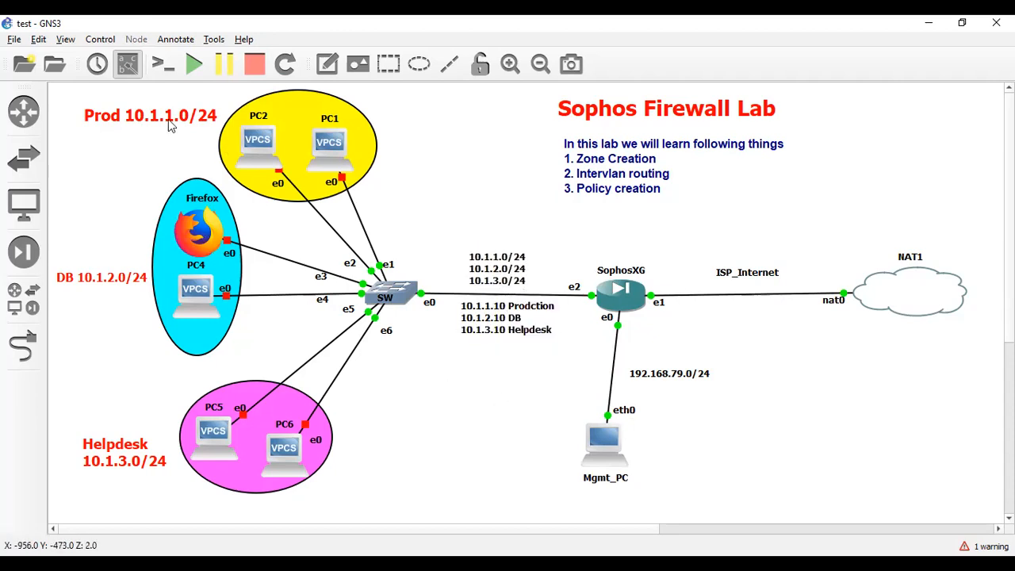
drag(604, 428, 619, 428)
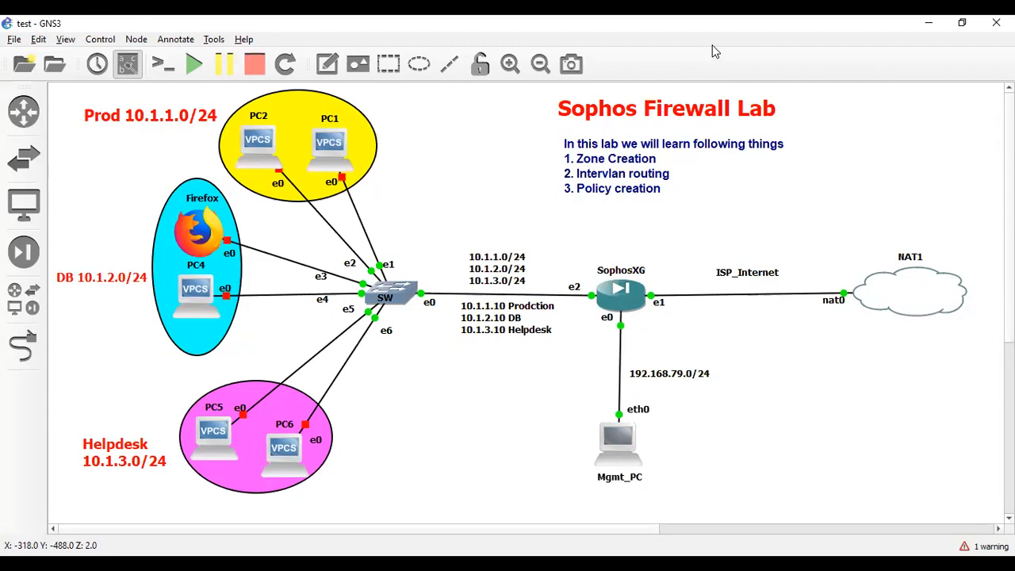
key(alt+Tab)
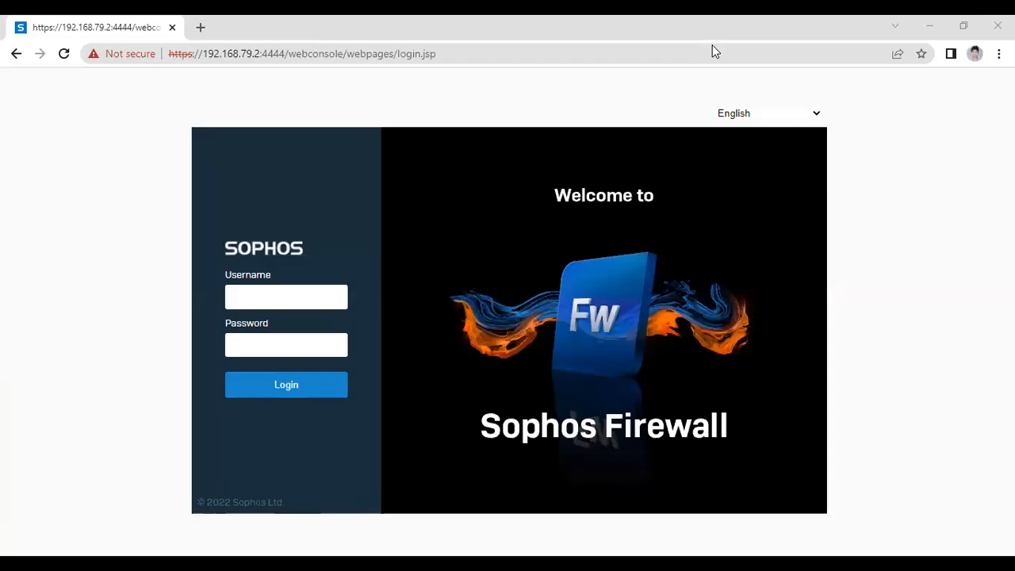
Log in to the firewall console as admin with the administrator password
click(263, 291)
text(admin)
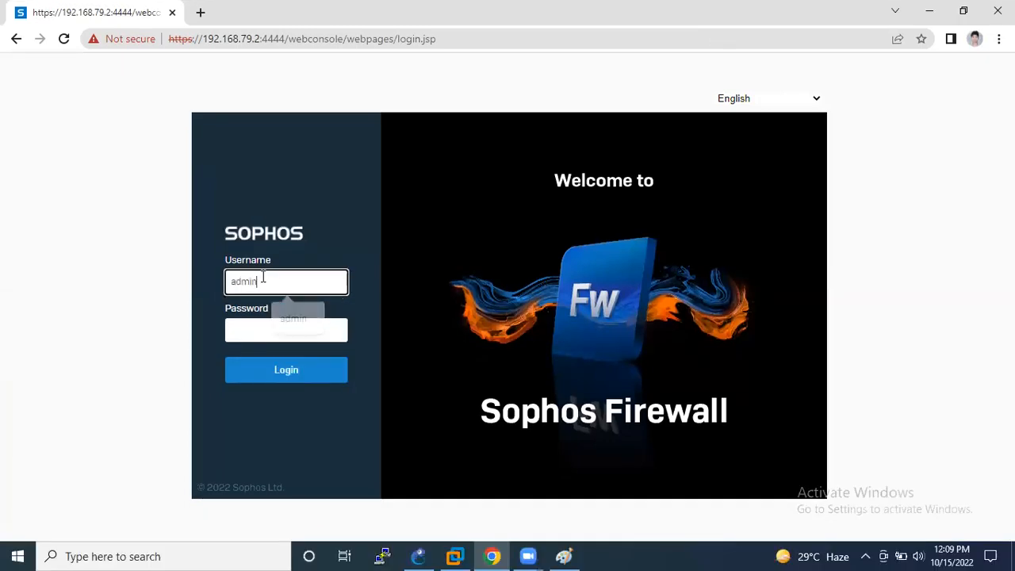
key(Tab)
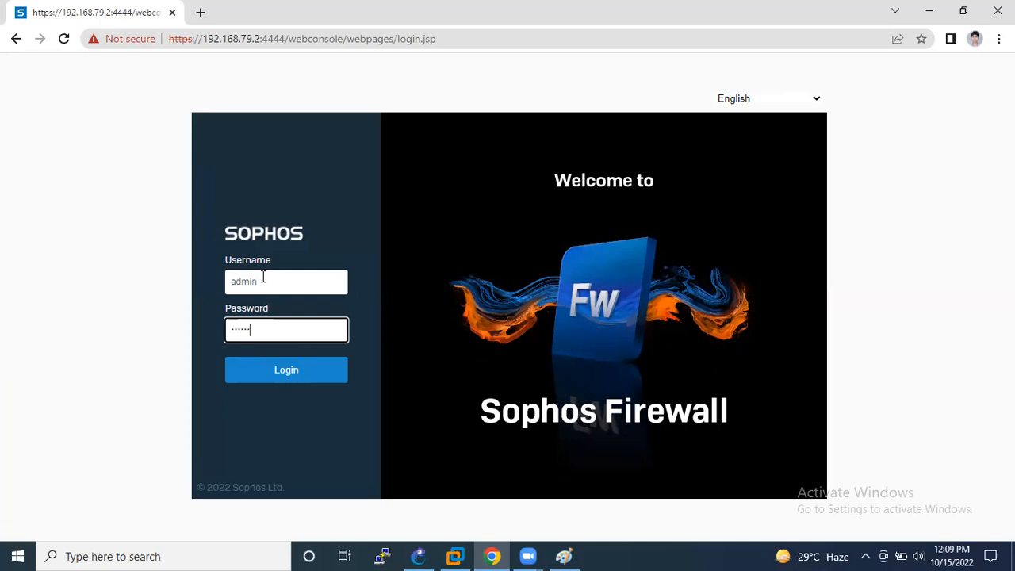
key(Return)
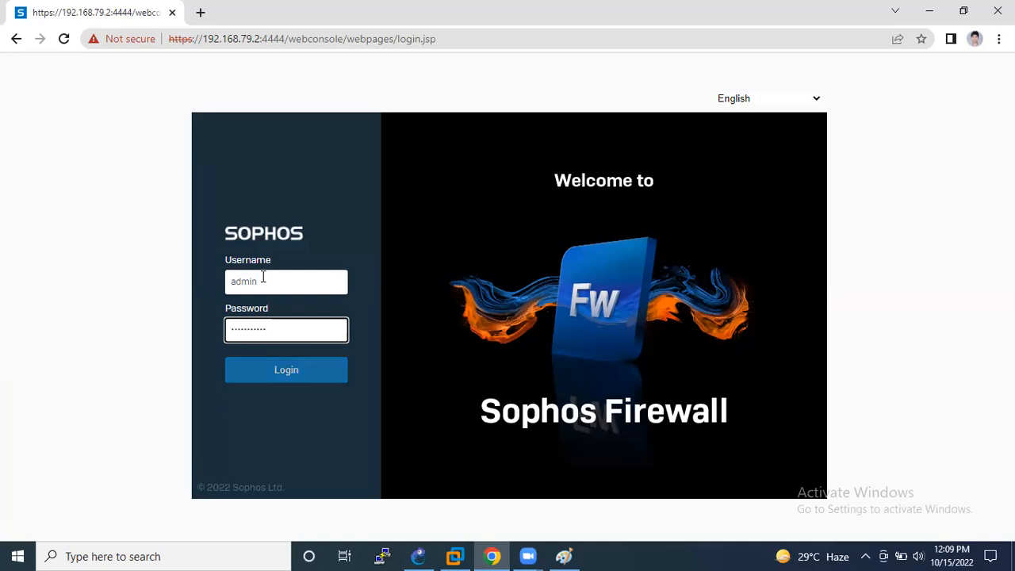
click(303, 370)
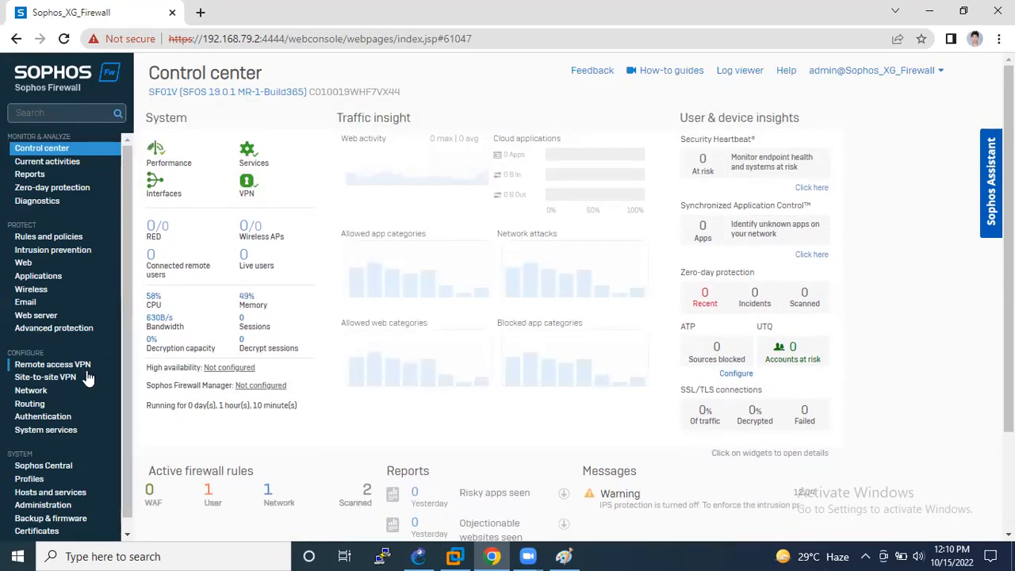
Open Network and review PortA's LAN interface name and status
click(55, 385)
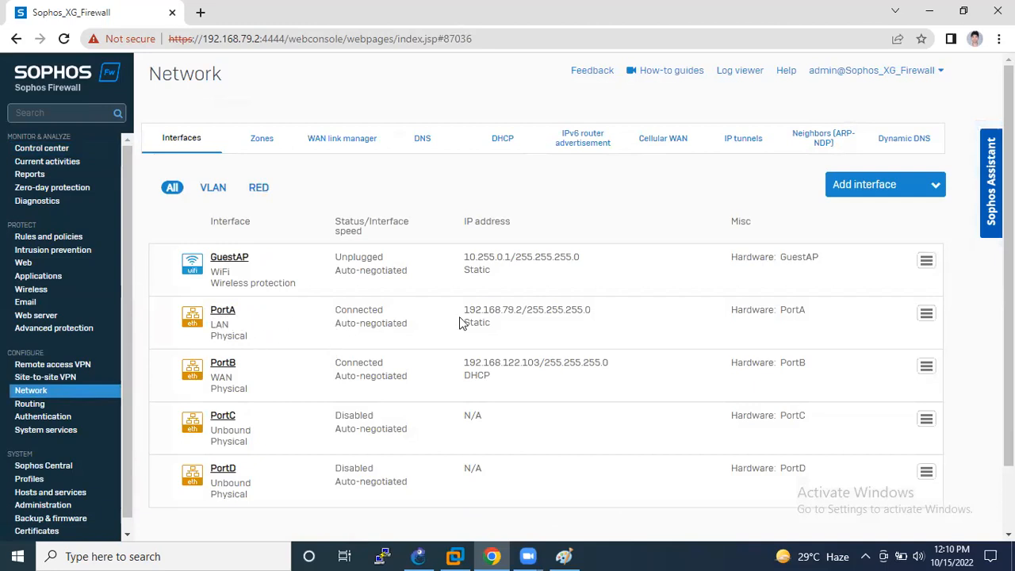
drag(170, 313, 517, 333)
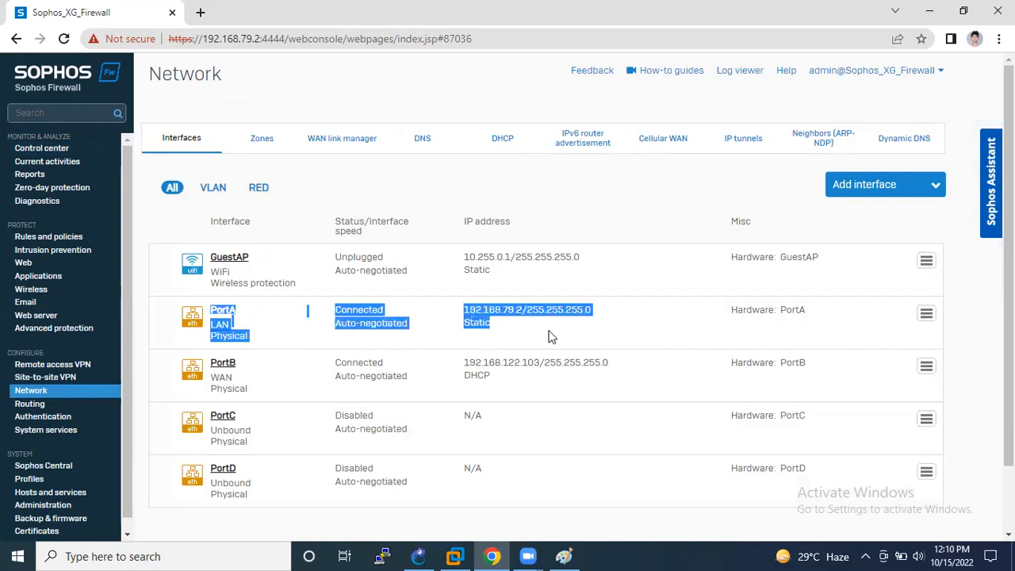
drag(163, 311, 508, 337)
click(284, 391)
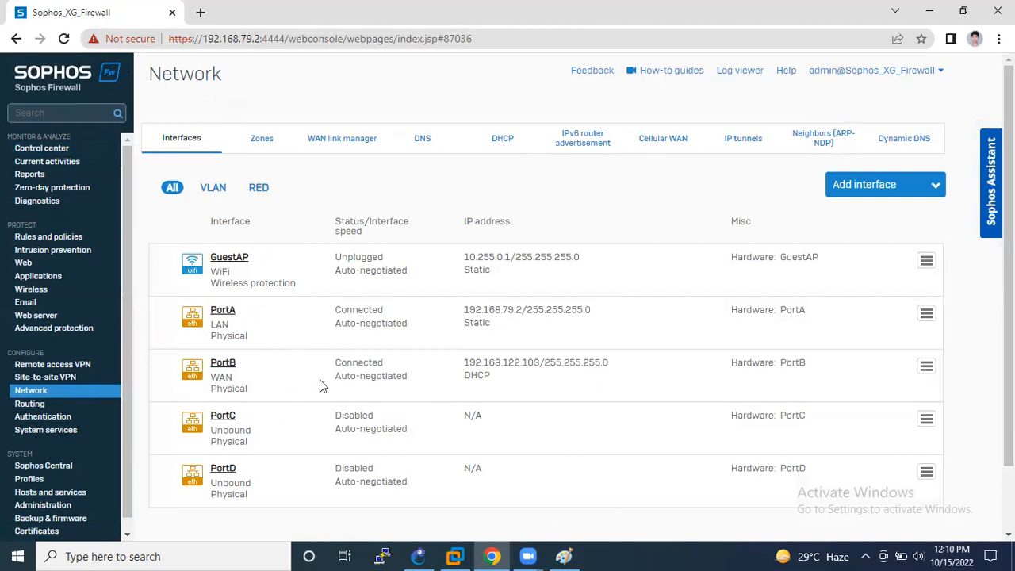
Check PortB's WAN role and DHCP address, then start a new zone from the Zones list
drag(170, 357, 235, 383)
click(277, 390)
drag(617, 367, 213, 388)
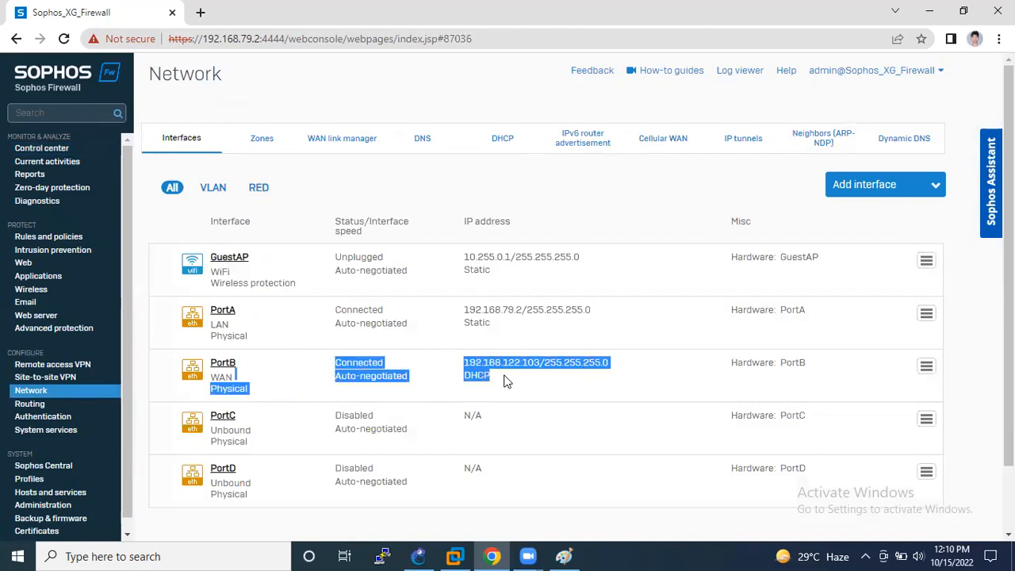
click(477, 366)
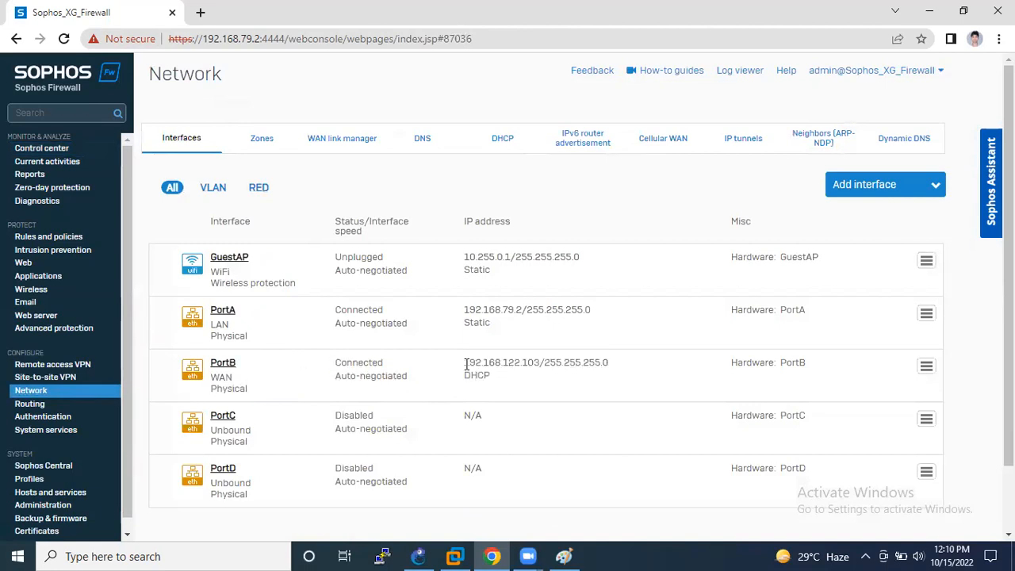
drag(493, 379, 296, 380)
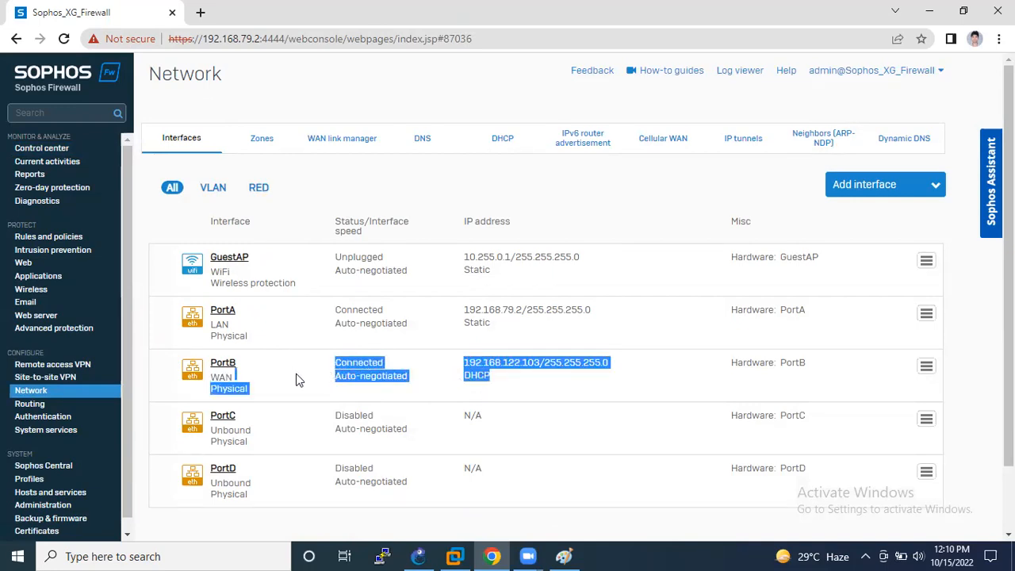
click(312, 384)
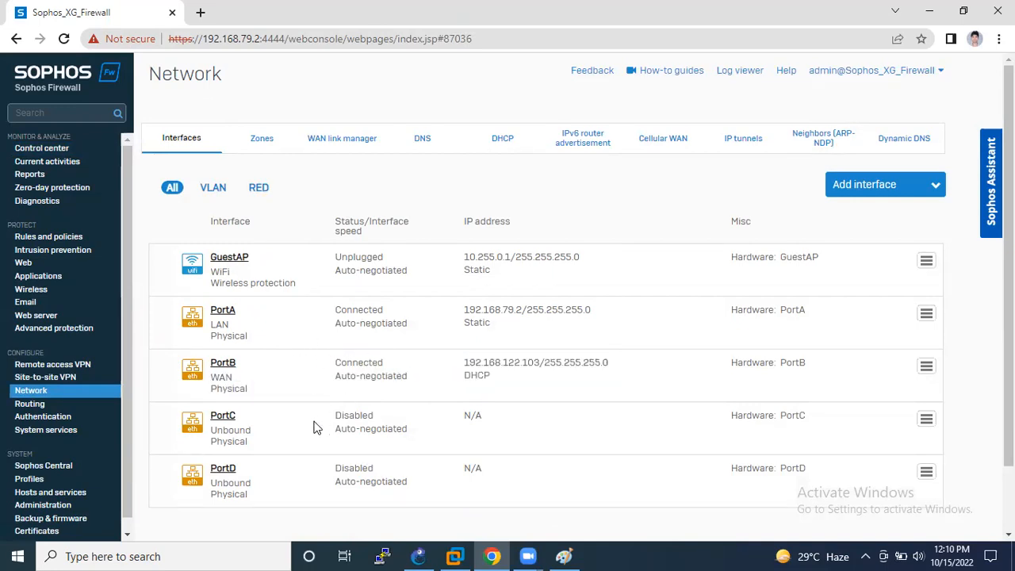
click(263, 142)
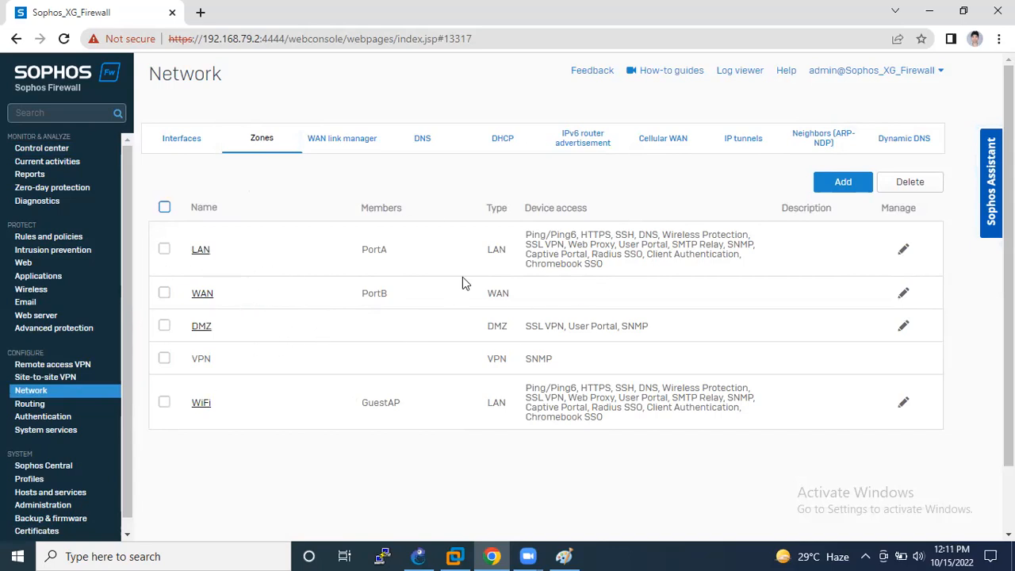
click(846, 185)
Name the new zone Prod_VLan10 and fill in its description
click(468, 225)
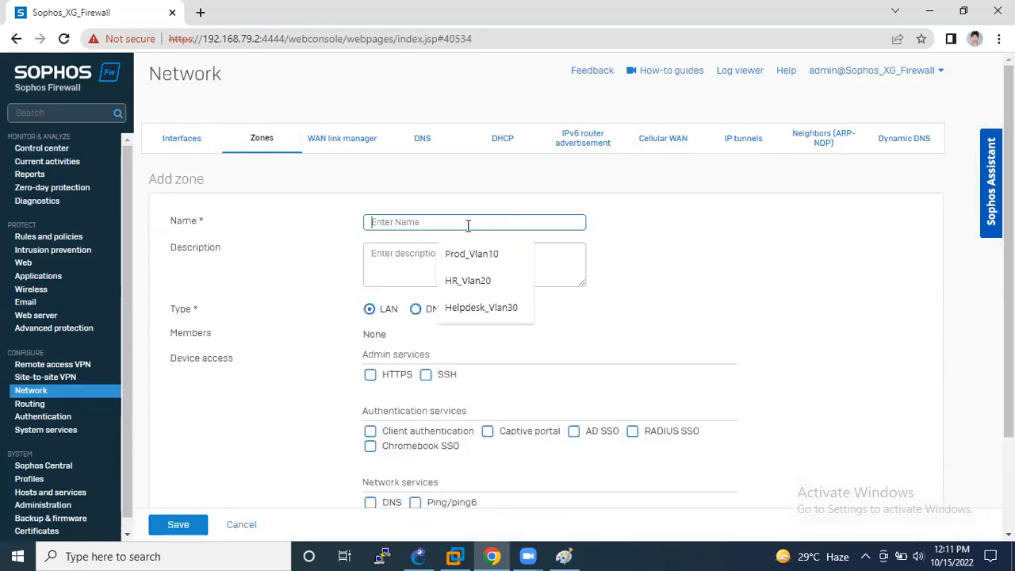
text(Prod)
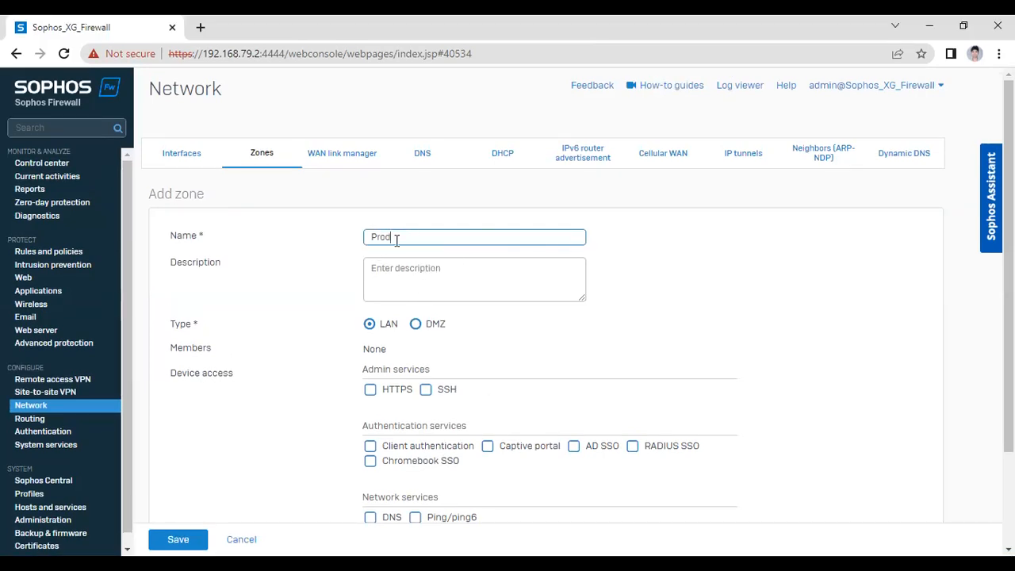
text(_VLan10)
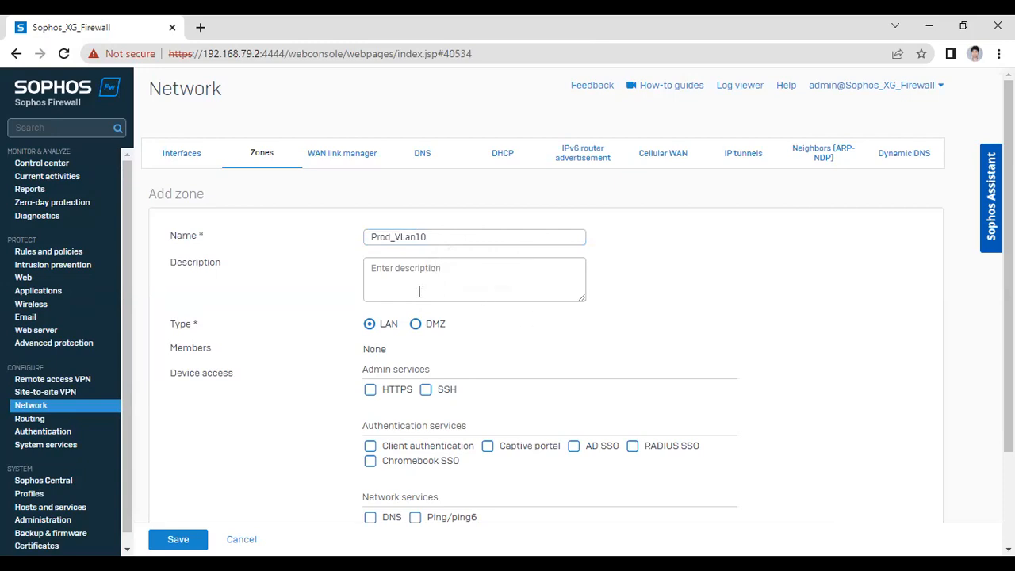
click(401, 265)
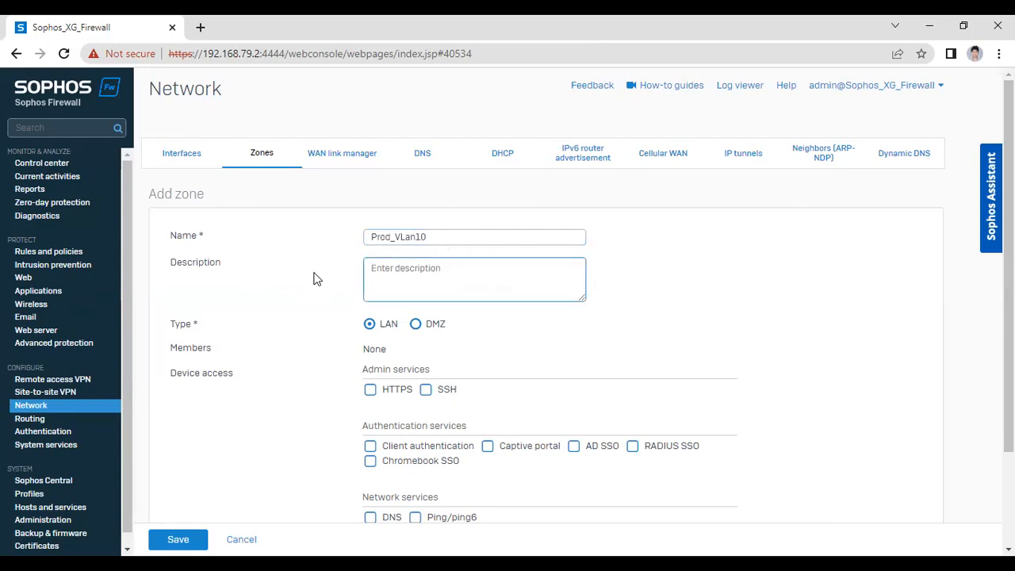
drag(242, 277, 172, 262)
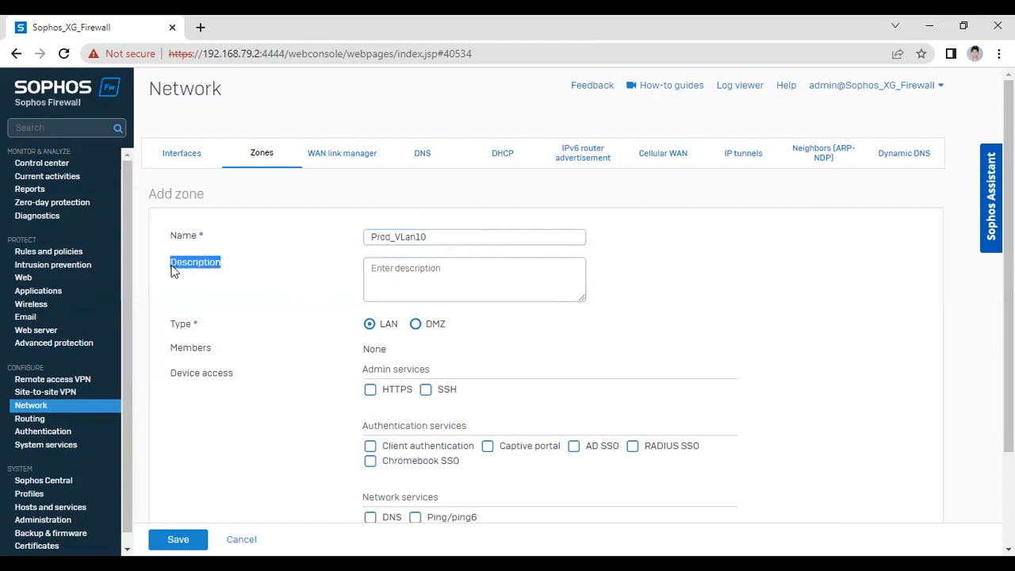
click(410, 283)
click(323, 286)
click(407, 274)
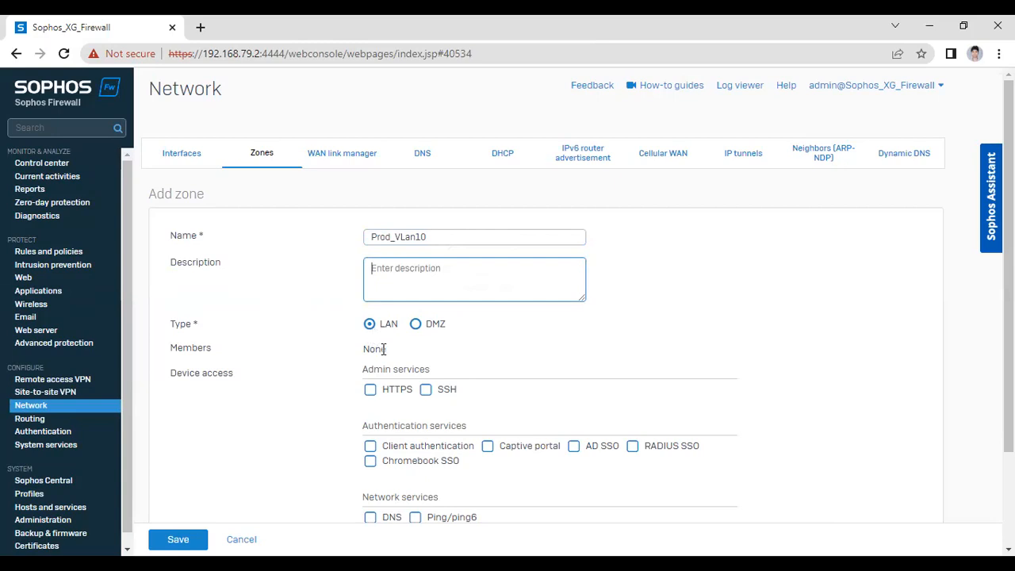
Allow HTTPS, SSH, DNS and ping for Prod_VLan10 and save the LAN zone
scroll(374, 349, down, 1)
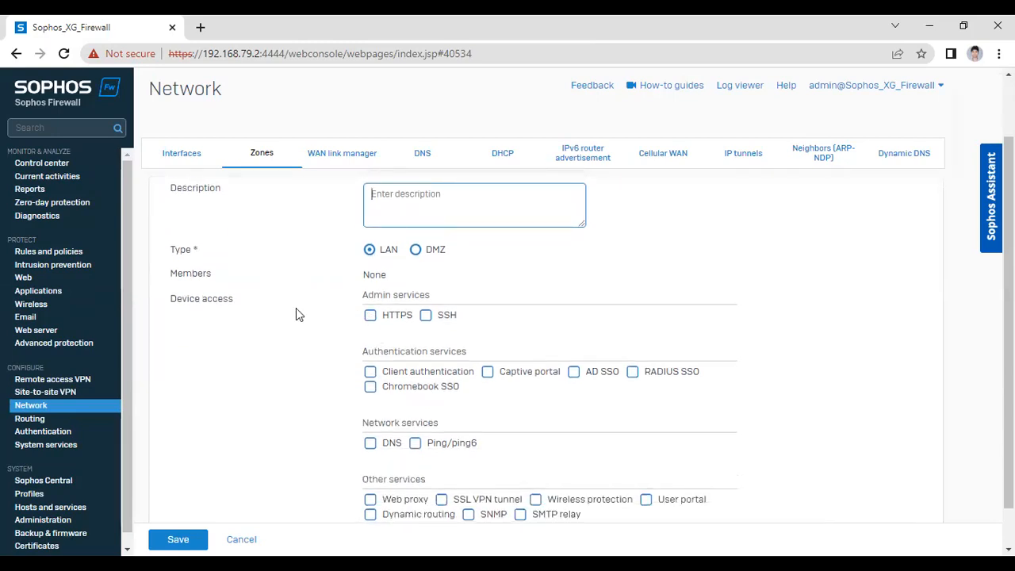
click(371, 317)
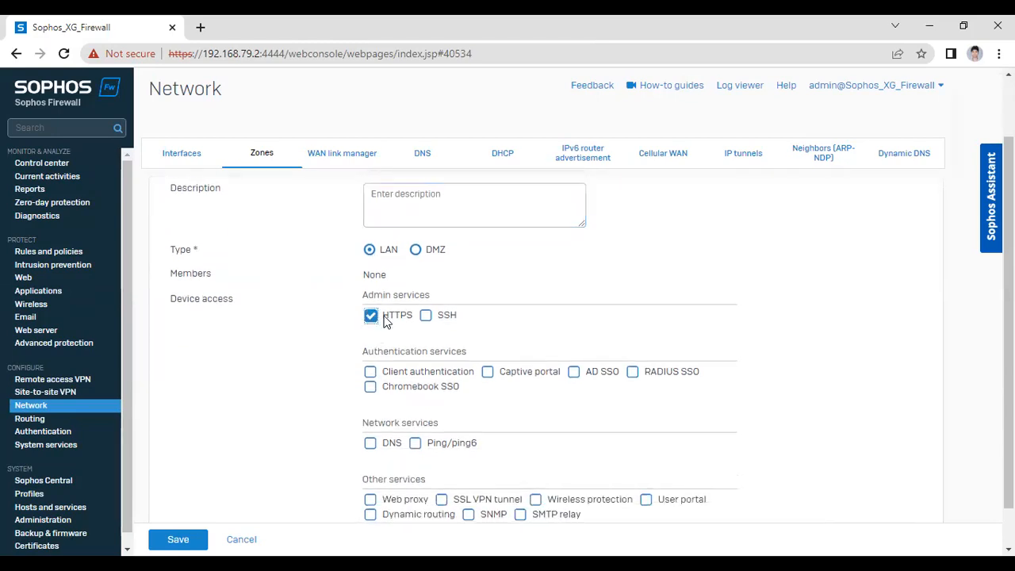
click(426, 315)
scroll(380, 397, down, 1)
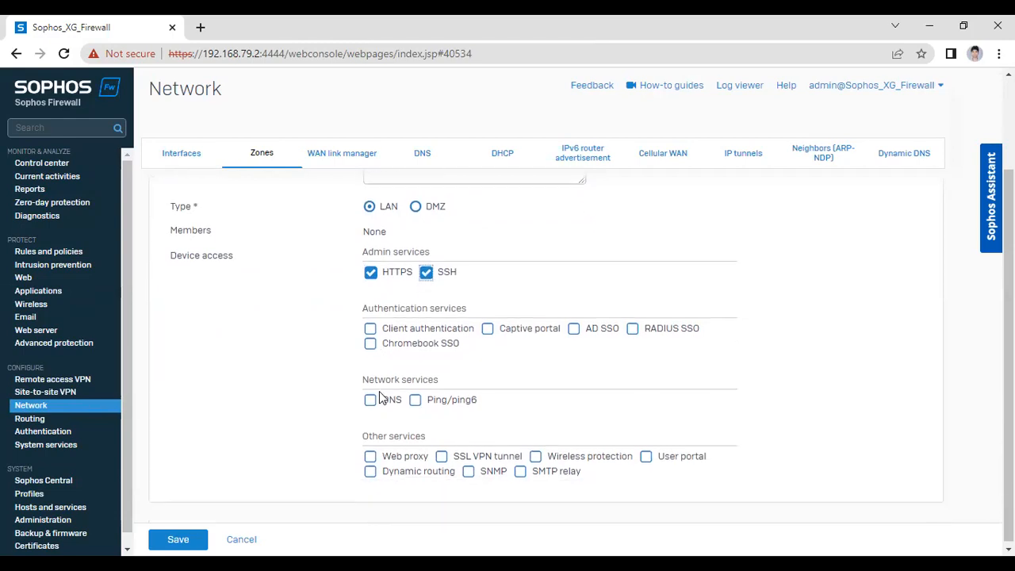
click(370, 398)
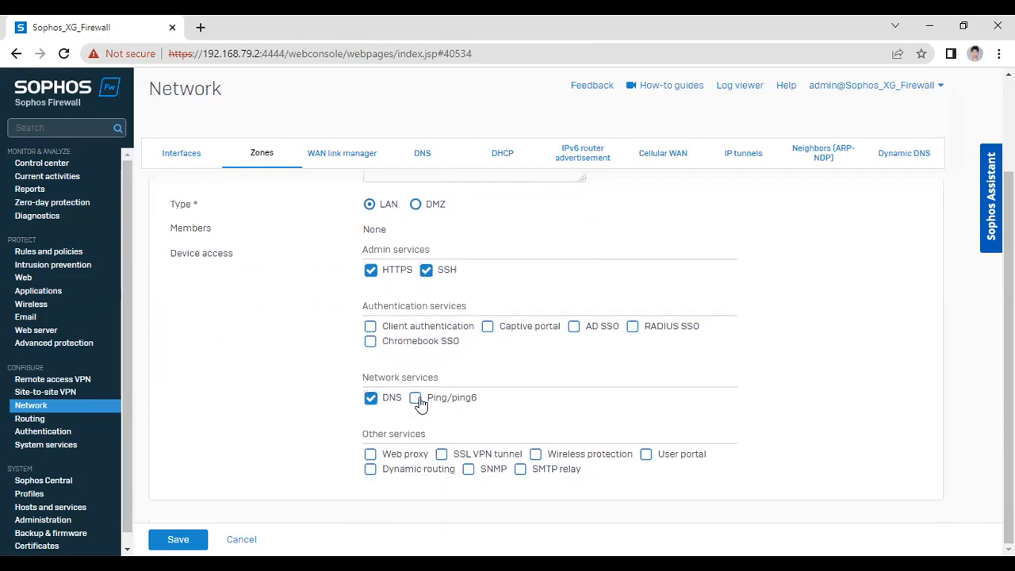
click(417, 399)
scroll(425, 397, up, 3)
scroll(425, 403, down, 3)
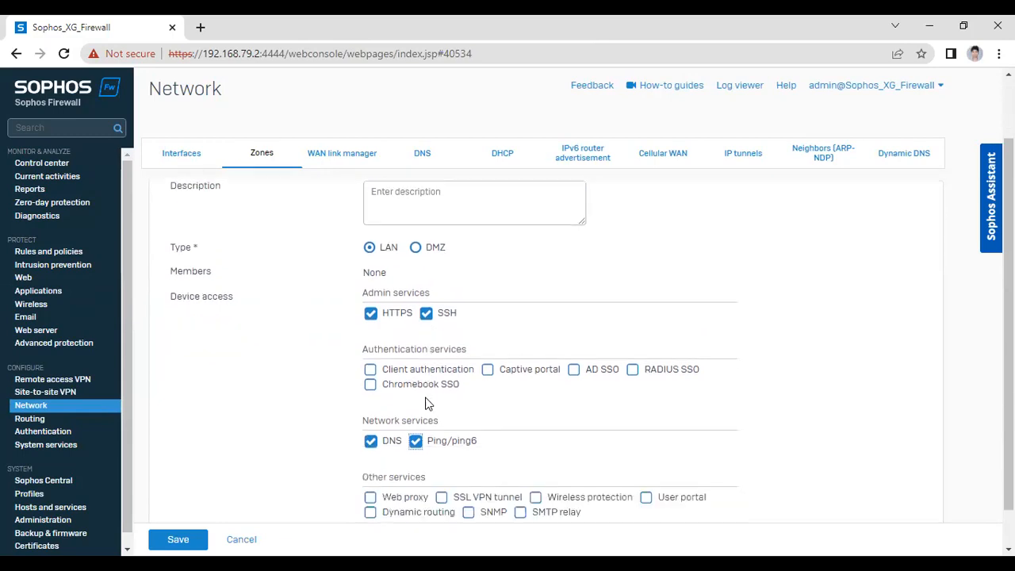
scroll(412, 372, up, 3)
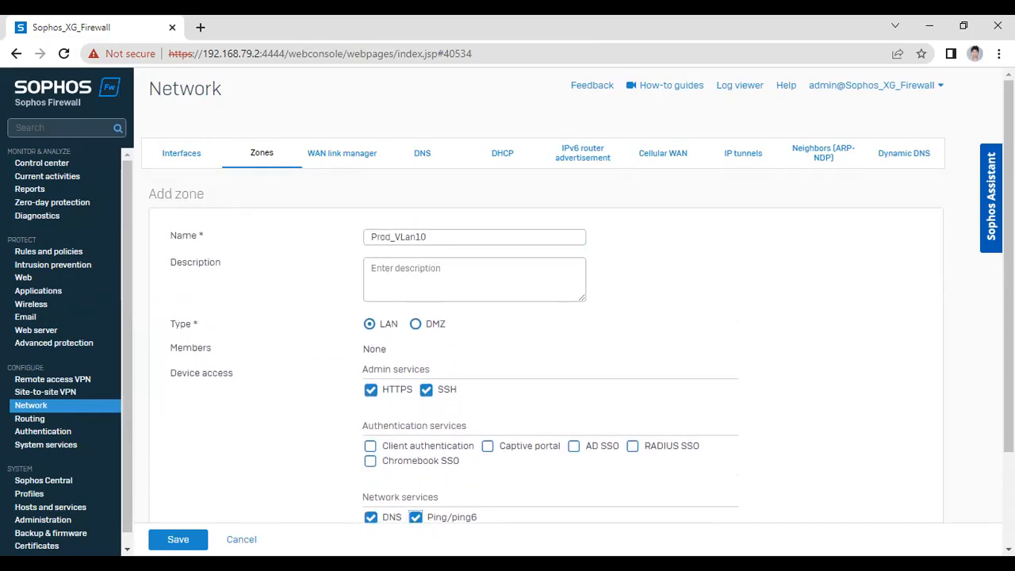
click(178, 540)
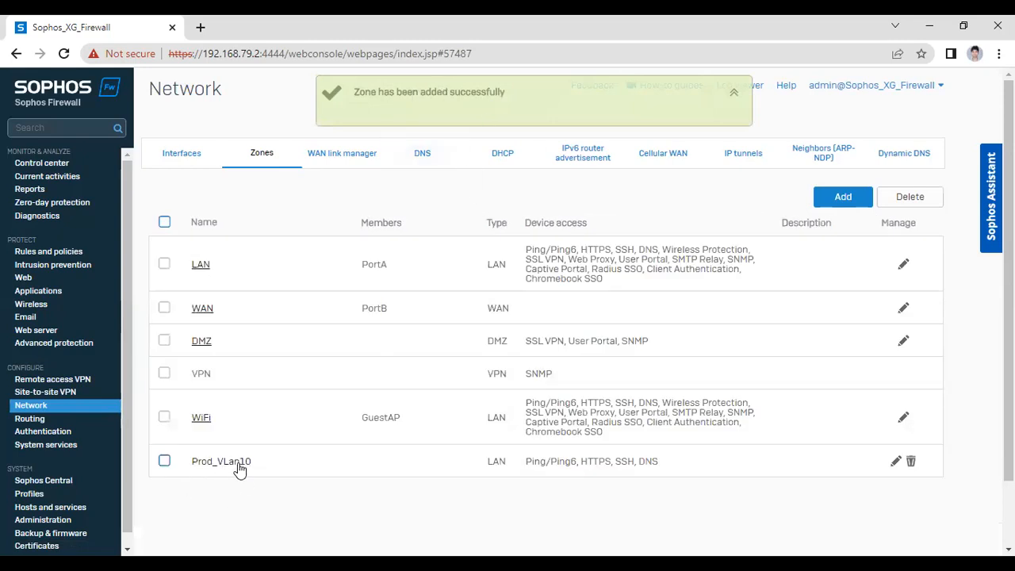
click(829, 200)
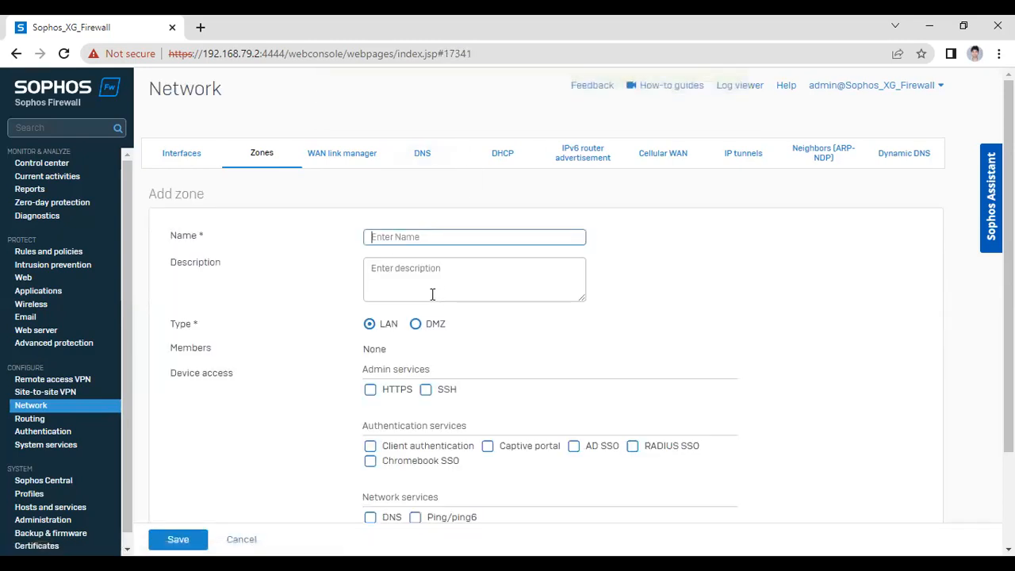
Name the zone DB_Vlan, tick HTTPS, SSH, DNS and Ping/ping6, and save it
click(420, 238)
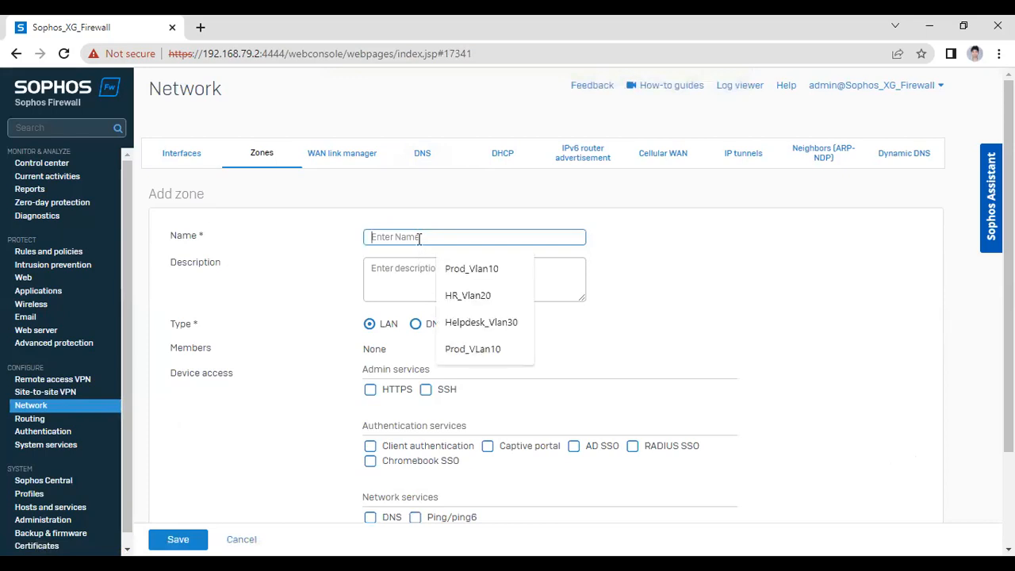
text(DB_Vlan)
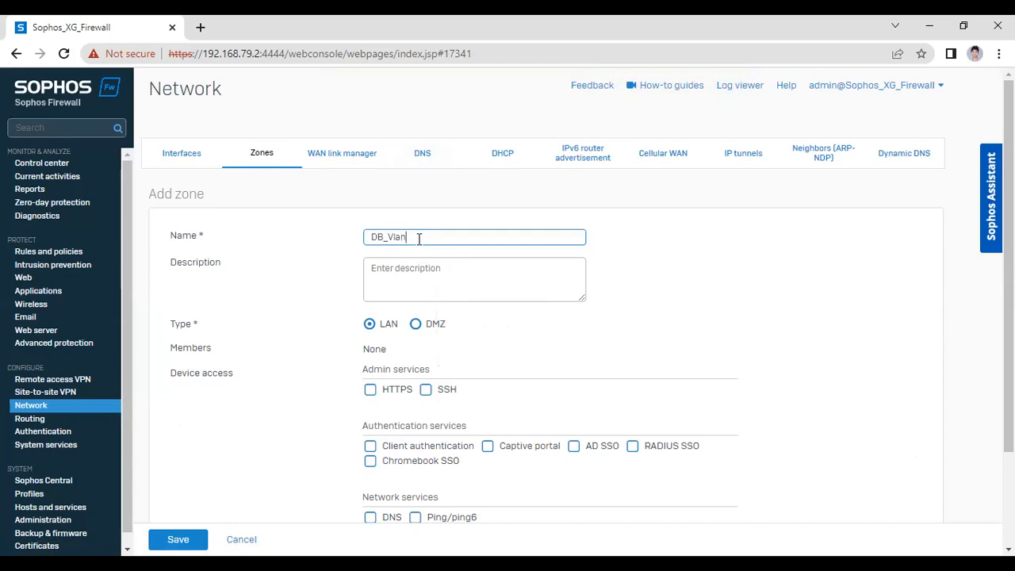
click(370, 389)
click(426, 389)
scroll(396, 404, down, 1)
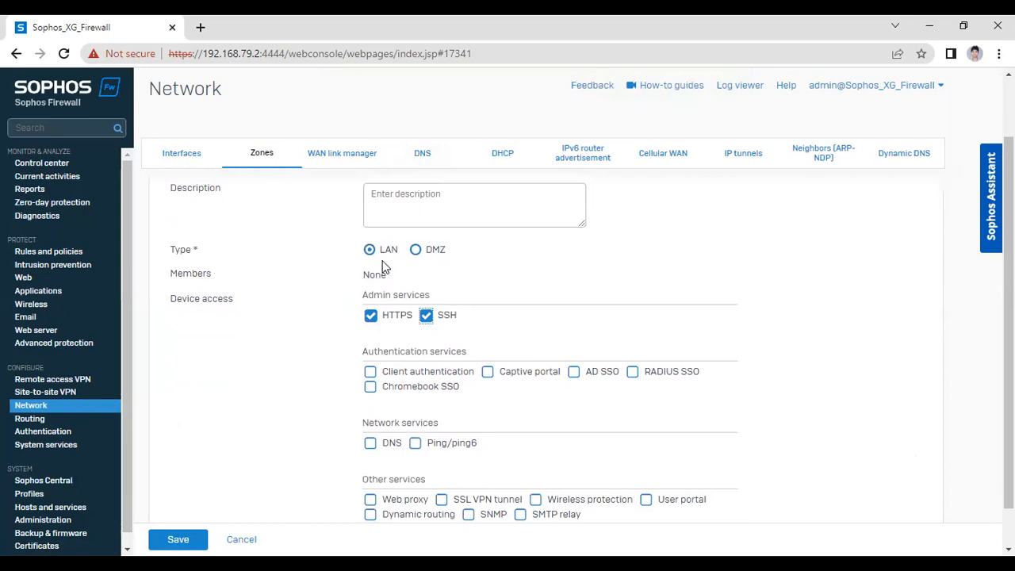
scroll(267, 296, up, 1)
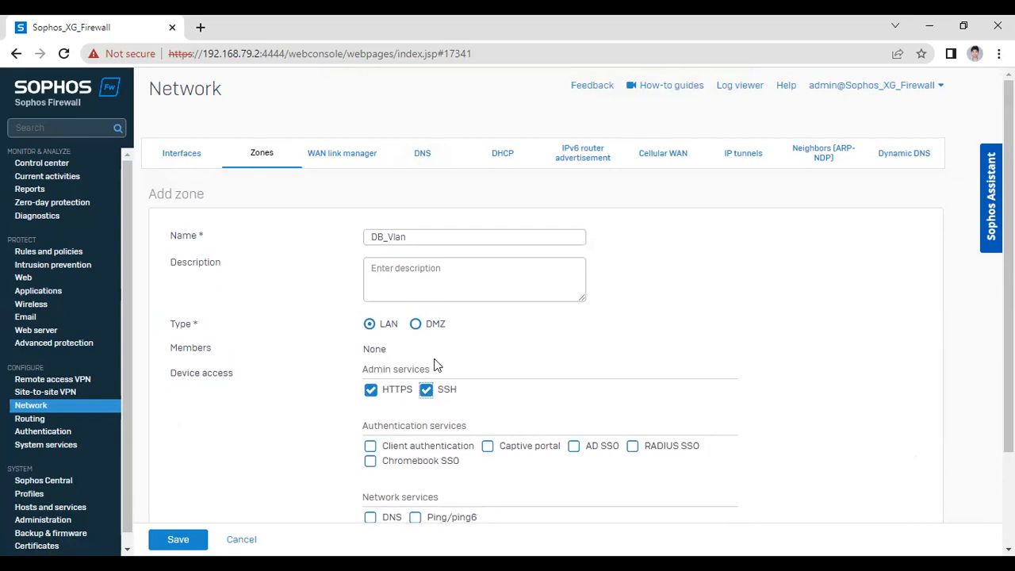
scroll(401, 366, down, 2)
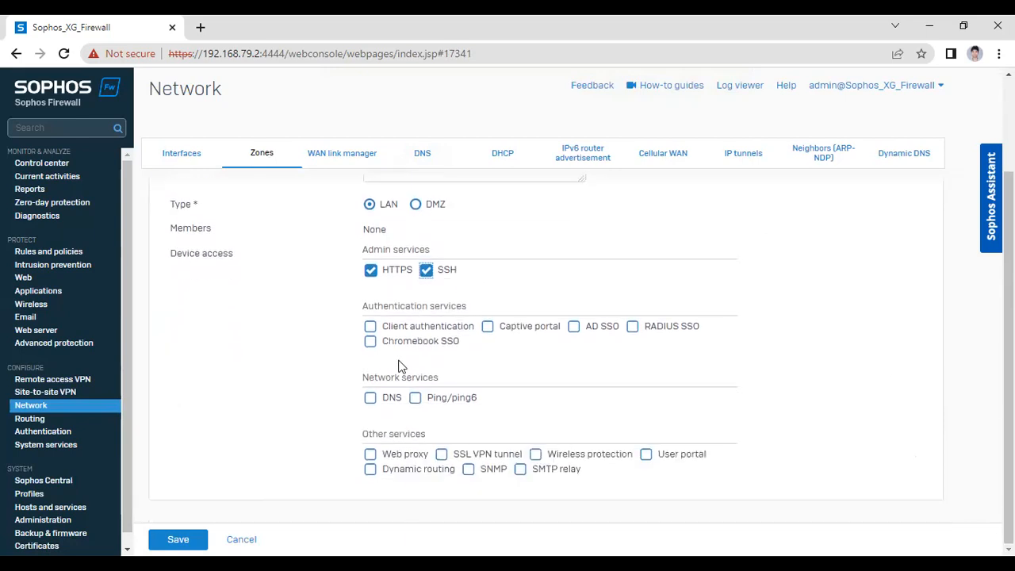
click(370, 398)
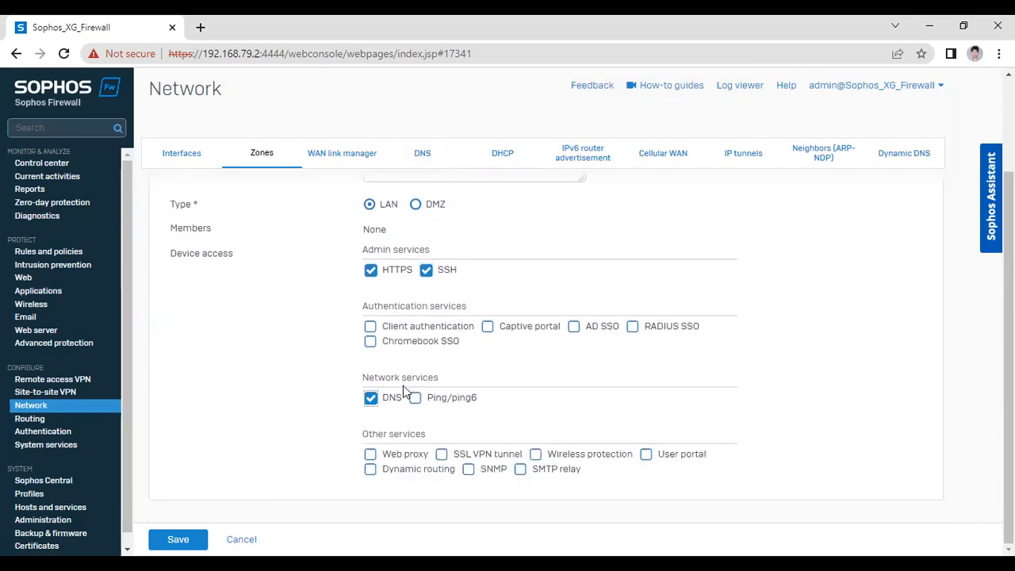
click(415, 399)
click(190, 539)
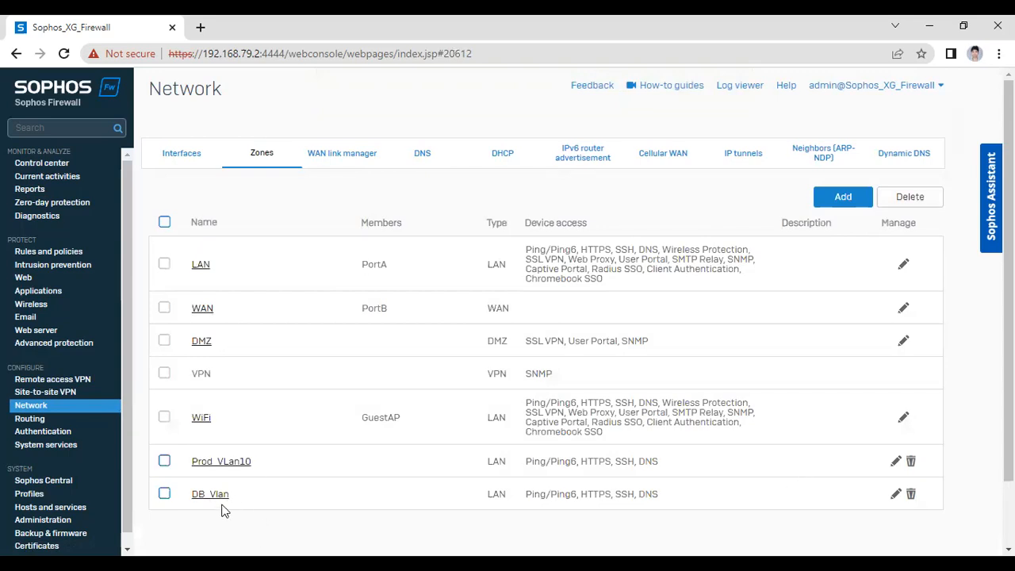
Open DB_Vlan's edit form and cancel without making changes
click(899, 495)
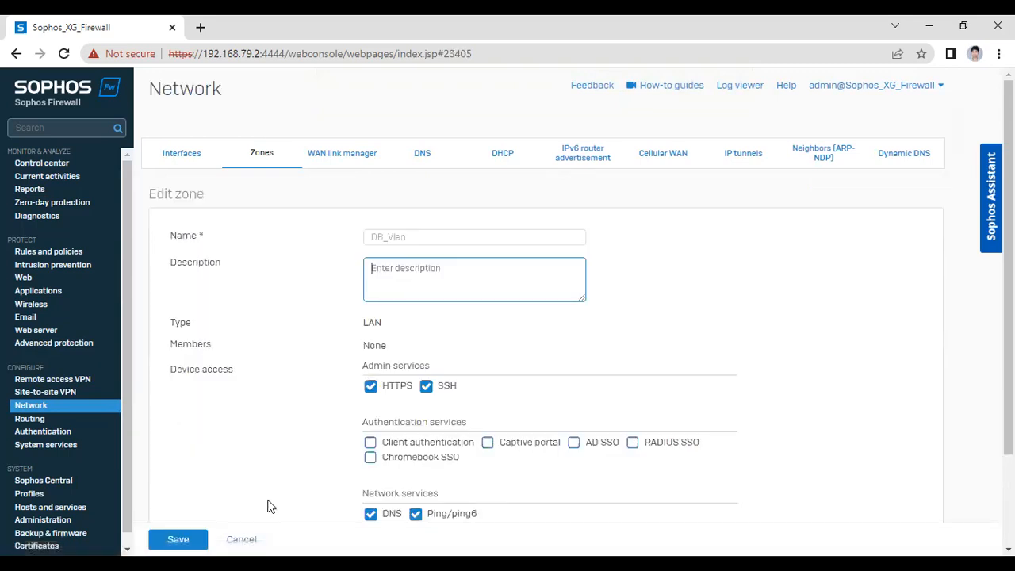
click(420, 243)
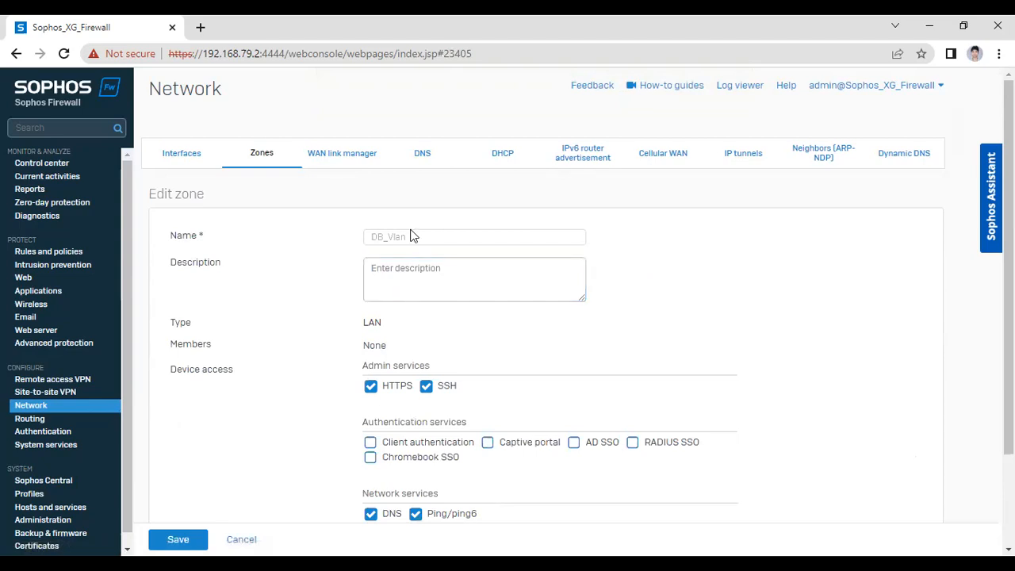
scroll(374, 283, down, 3)
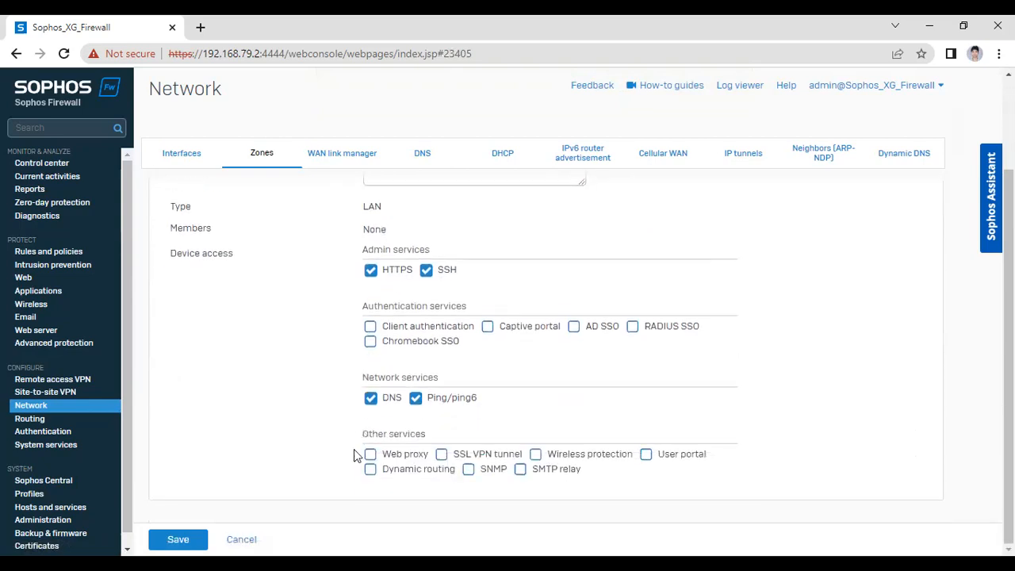
click(253, 539)
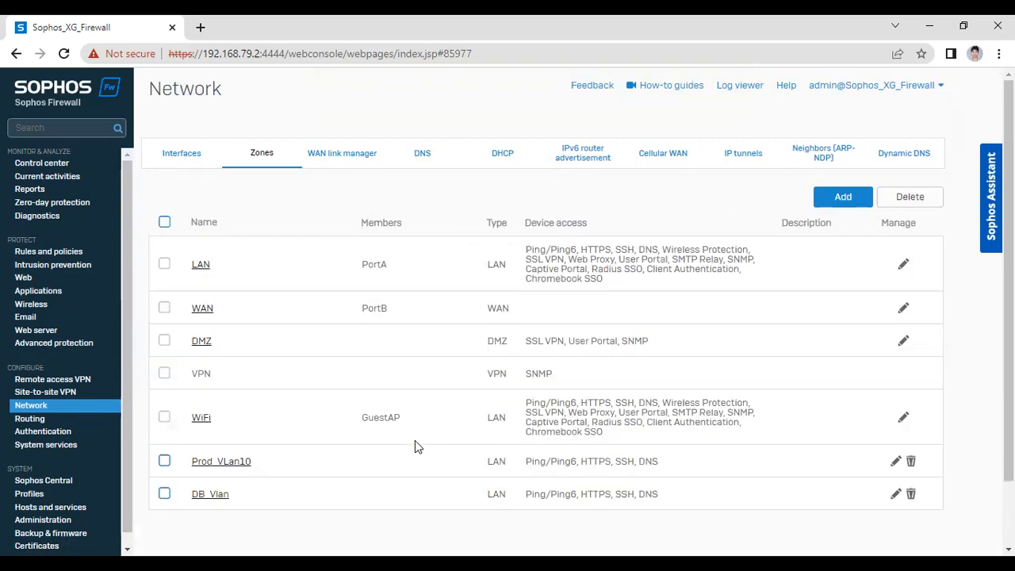
Delete the DB_Vlan zone and confirm the deletion
click(165, 493)
click(910, 493)
click(486, 332)
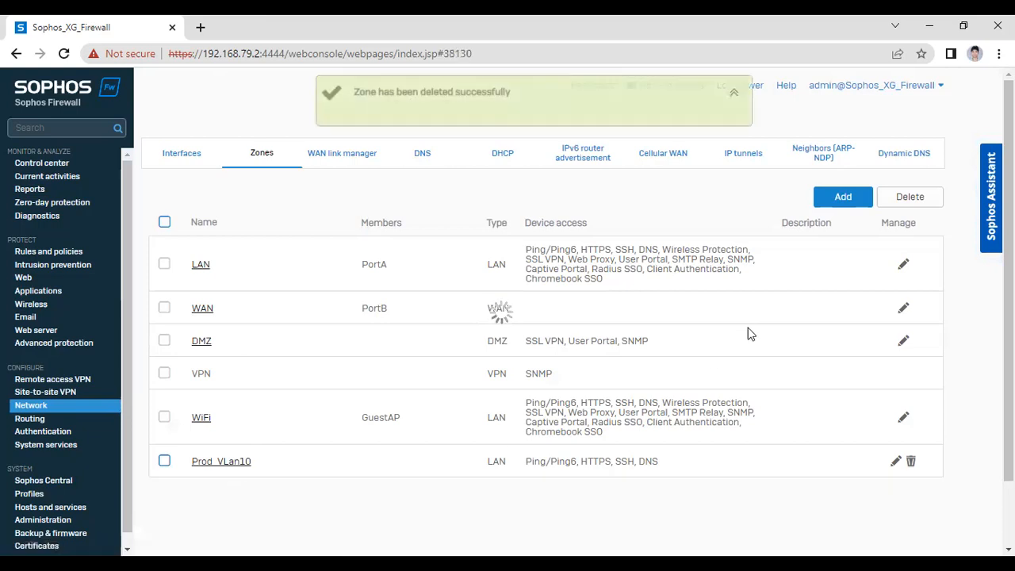
Add zone DB_Vlan20 with HTTPS, SSH, DNS and Ping/ping6 ticked, and save it
click(841, 198)
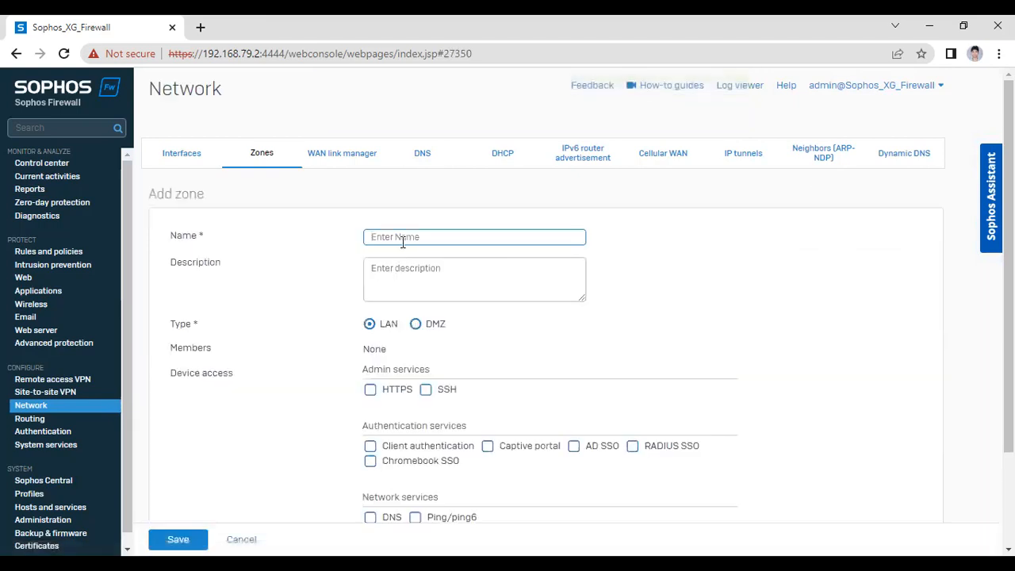
text(DB)
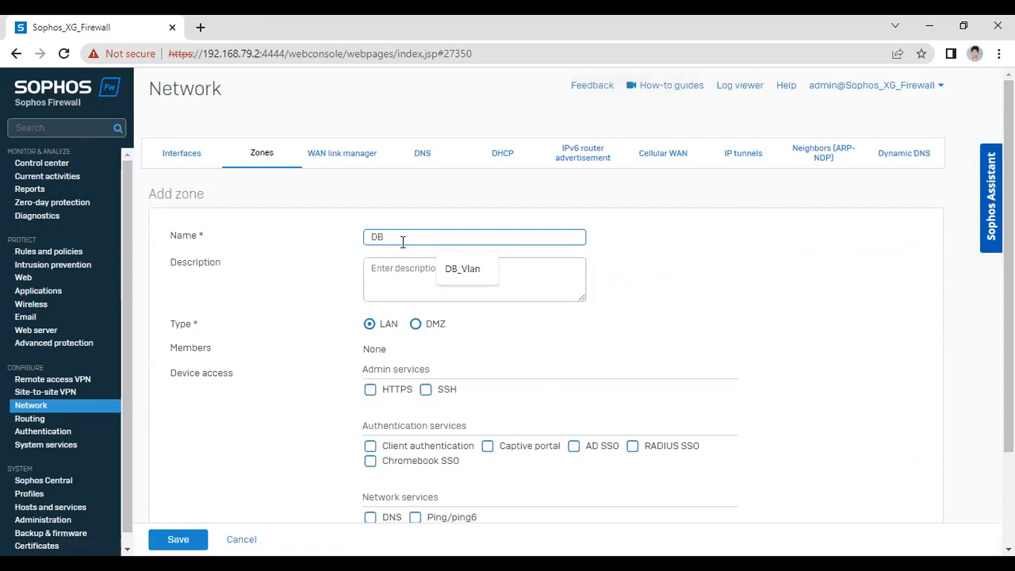
text(_Vlan2)
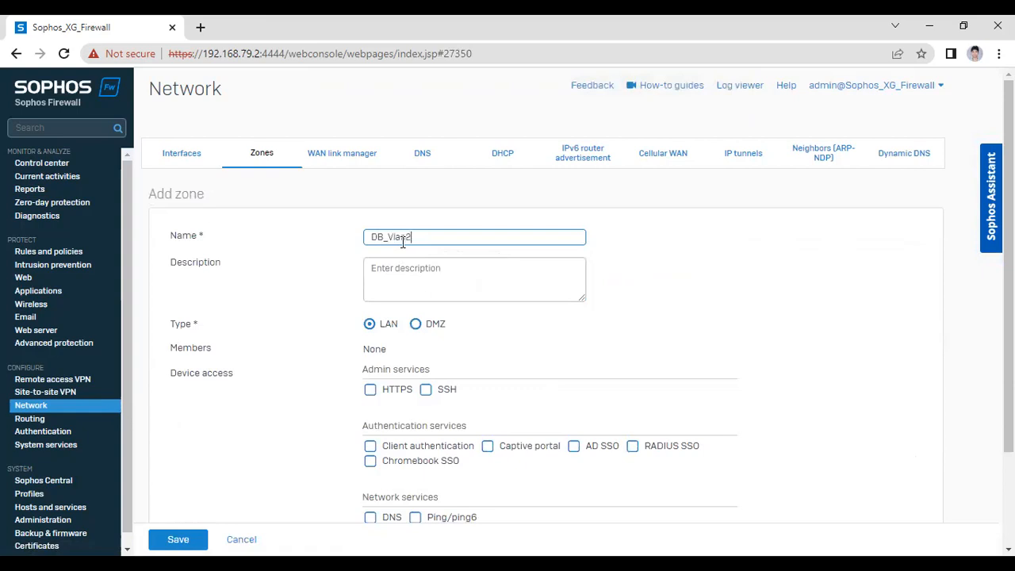
click(369, 389)
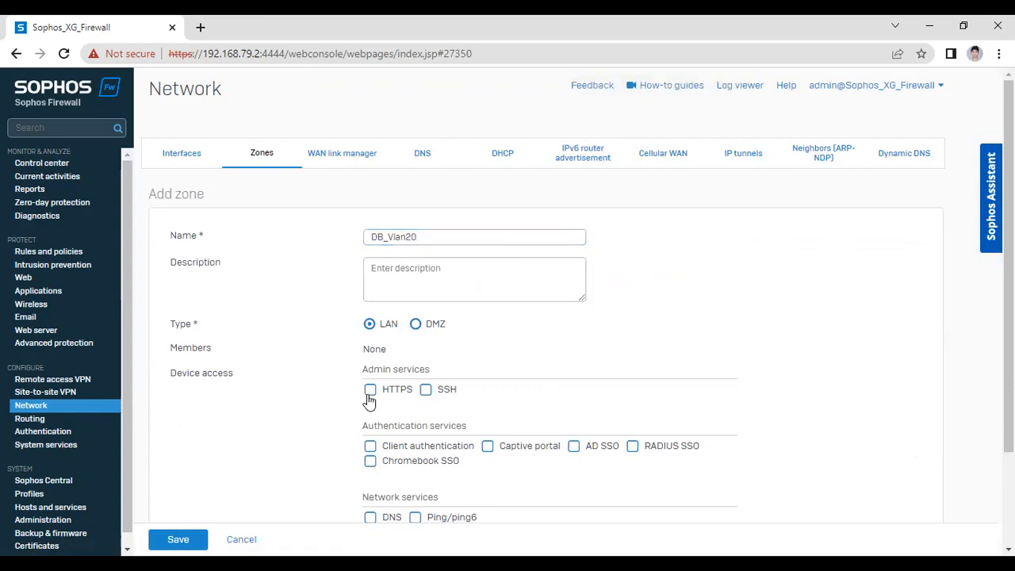
click(426, 389)
scroll(424, 412, down, 1)
click(371, 444)
click(416, 444)
click(187, 541)
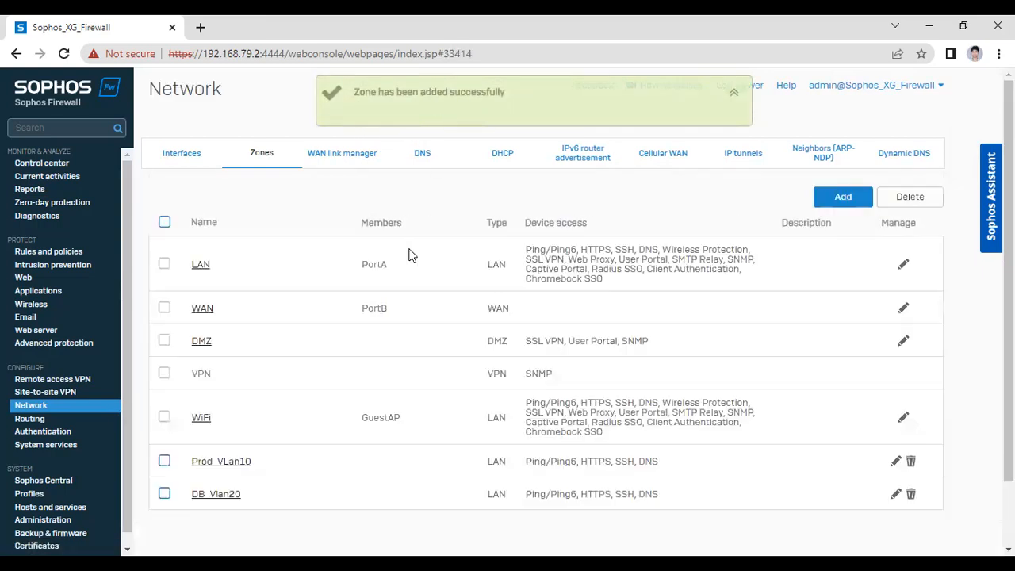
Add zone Helpdesk_Vlan30 via name autofill, tick HTTPS, SSH, DNS and Ping/ping6, and save
click(843, 198)
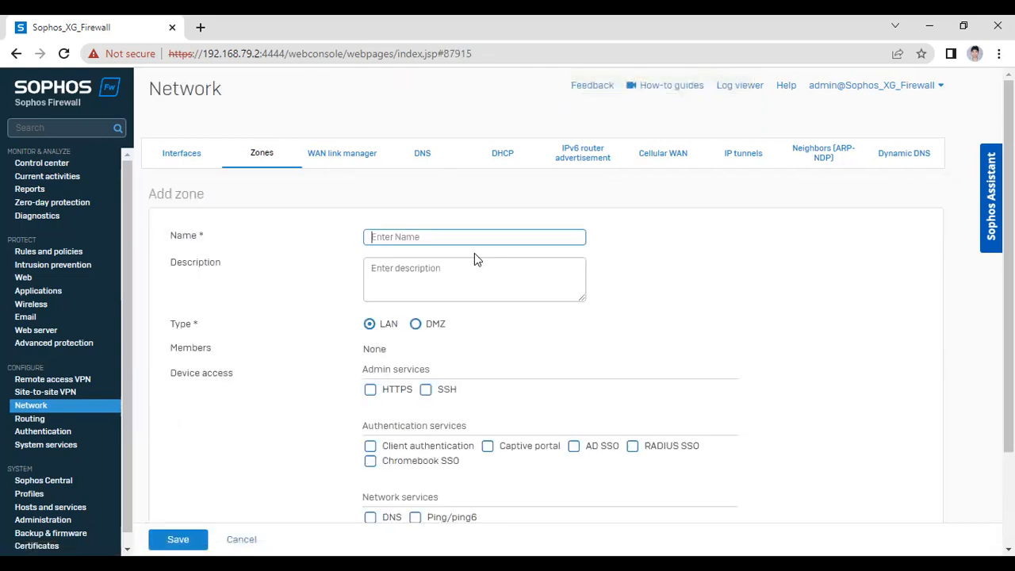
click(457, 236)
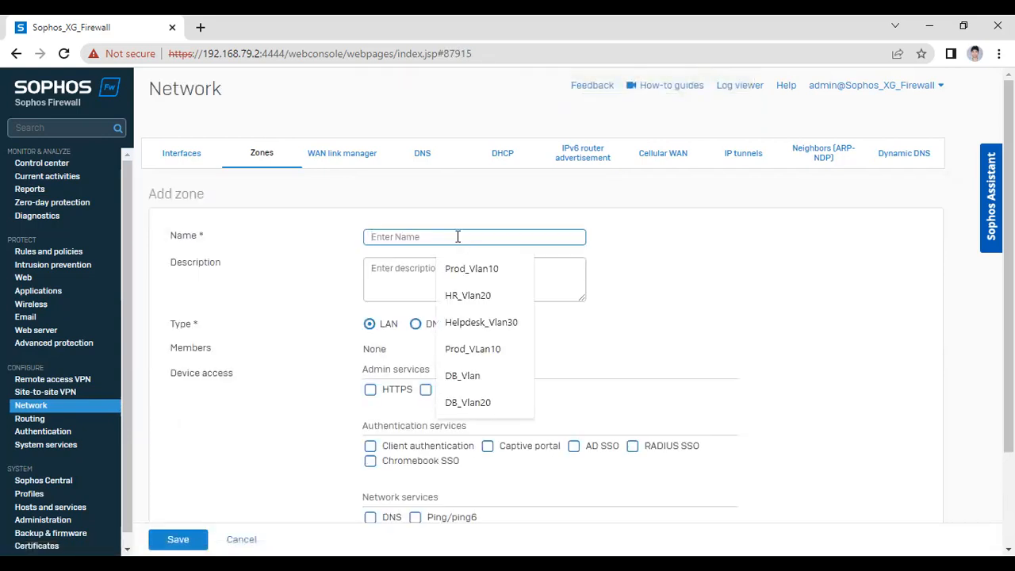
text(Helpdes)
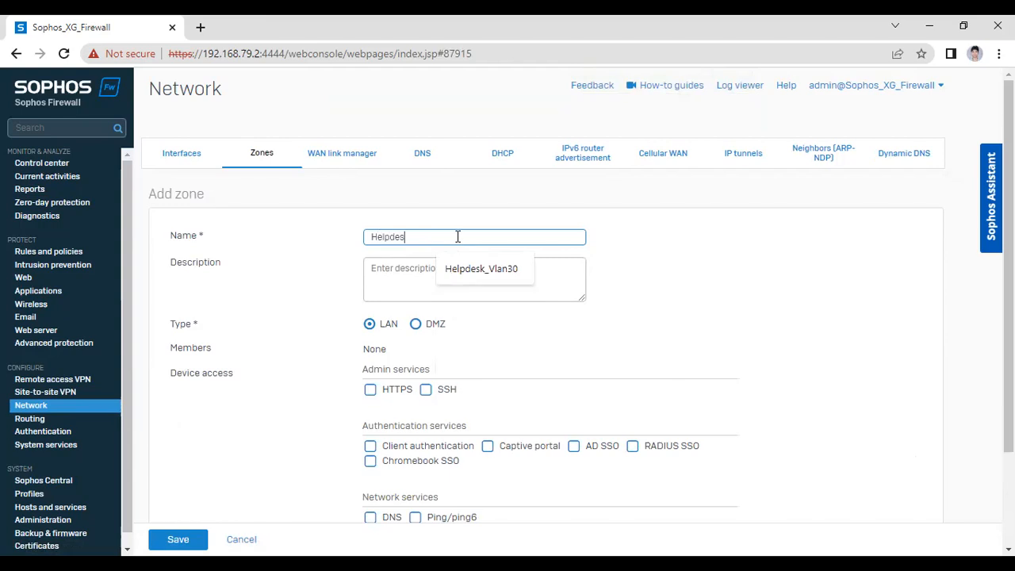
text(k_Vlan30)
click(476, 274)
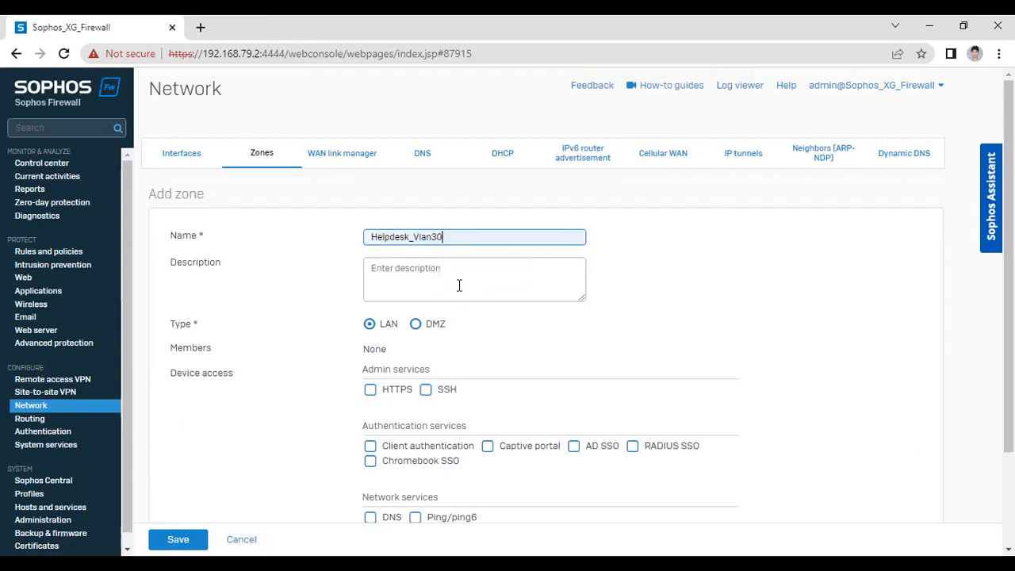
click(370, 389)
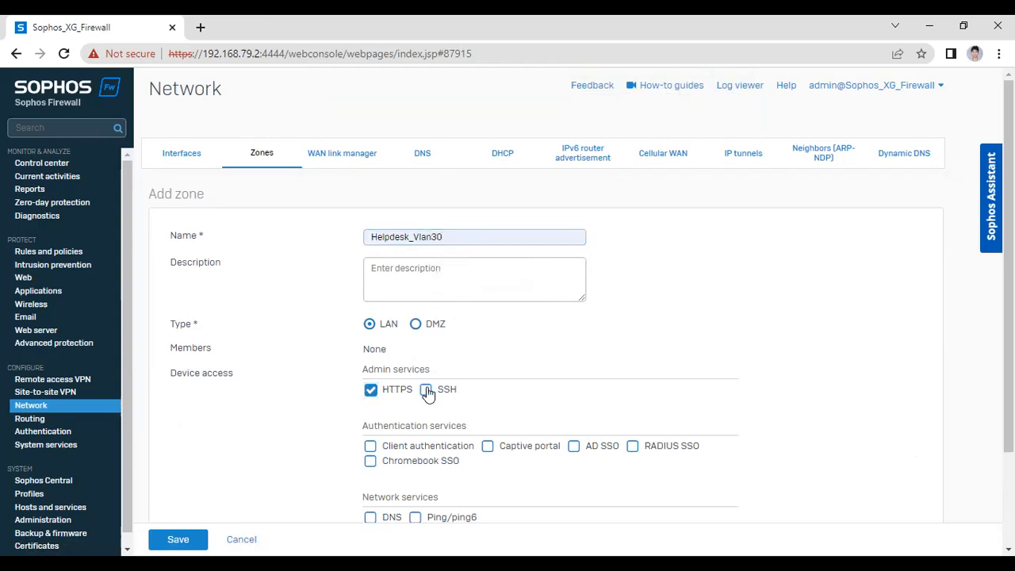
click(426, 390)
scroll(394, 429, down, 2)
click(370, 398)
click(415, 397)
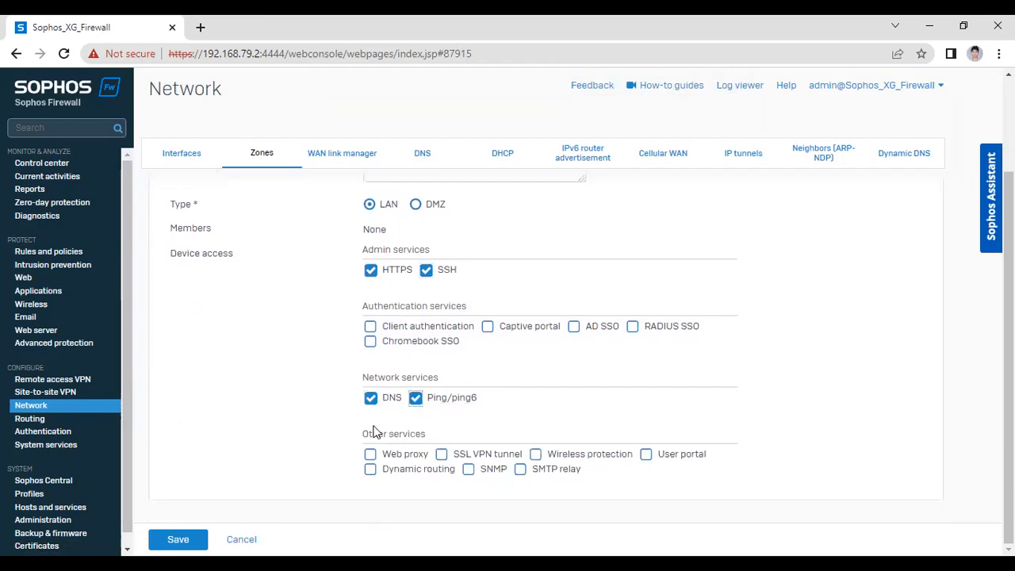
click(180, 540)
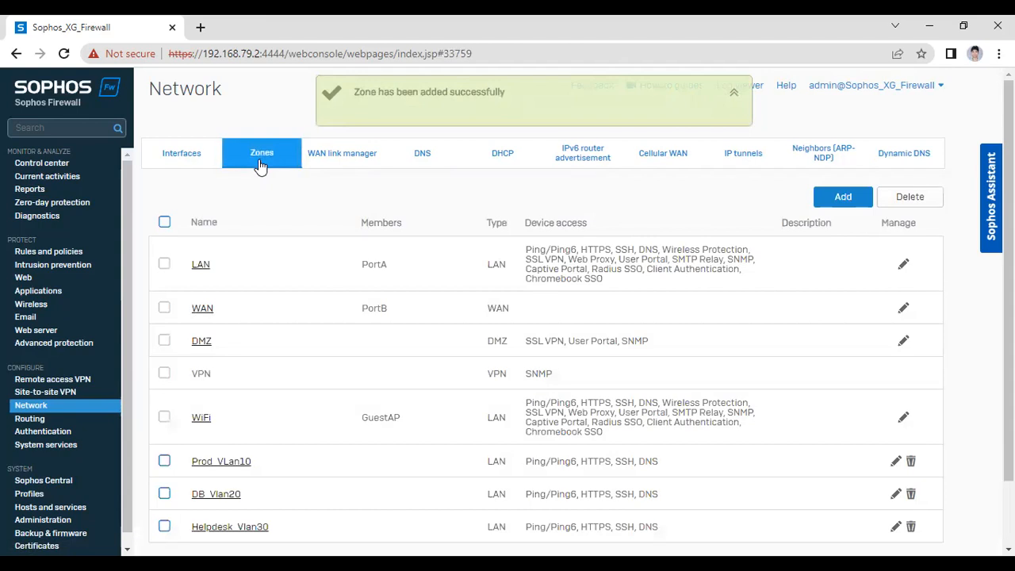
scroll(480, 337, down, 1)
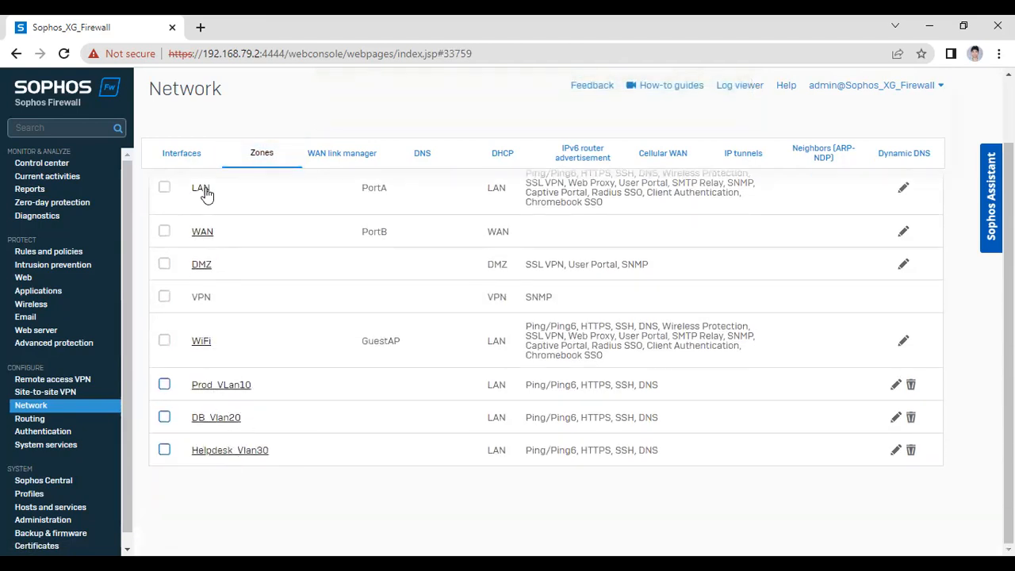
click(192, 165)
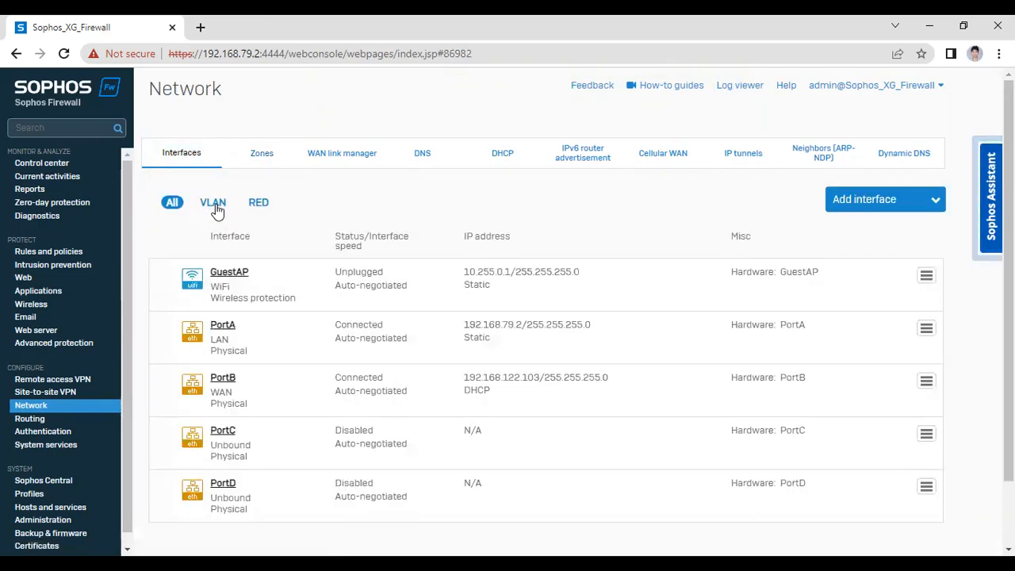
click(214, 208)
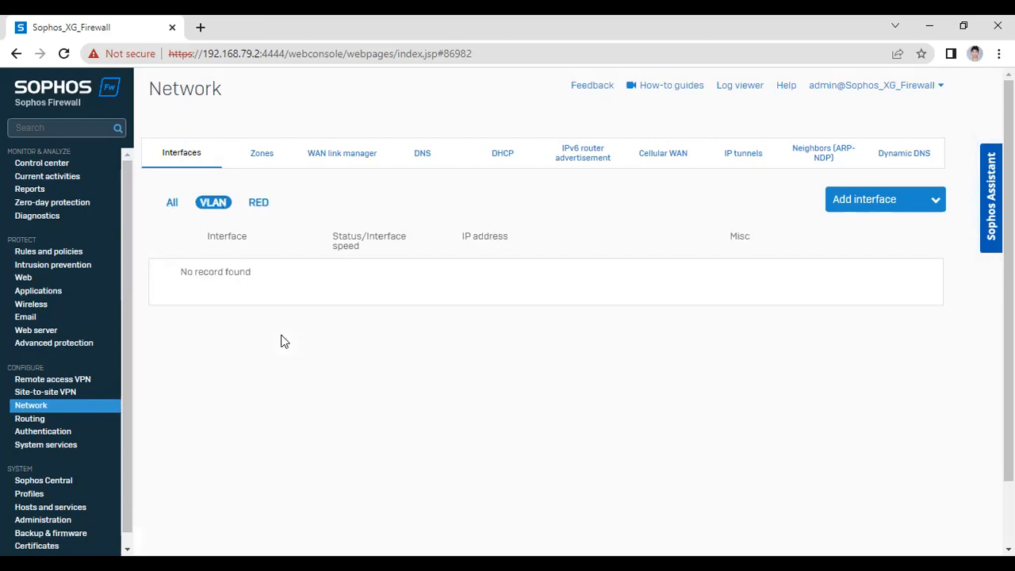
click(863, 207)
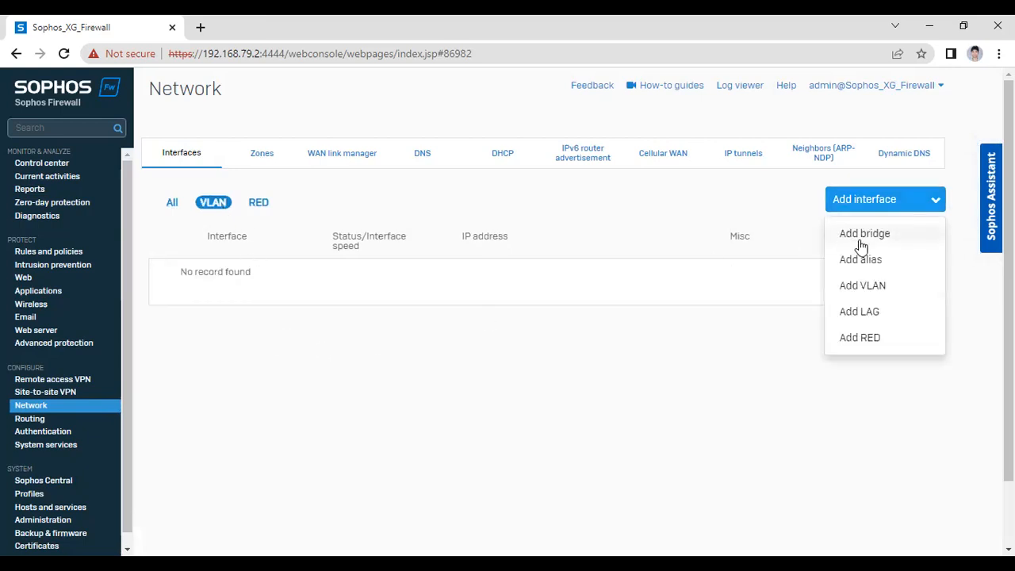
click(870, 287)
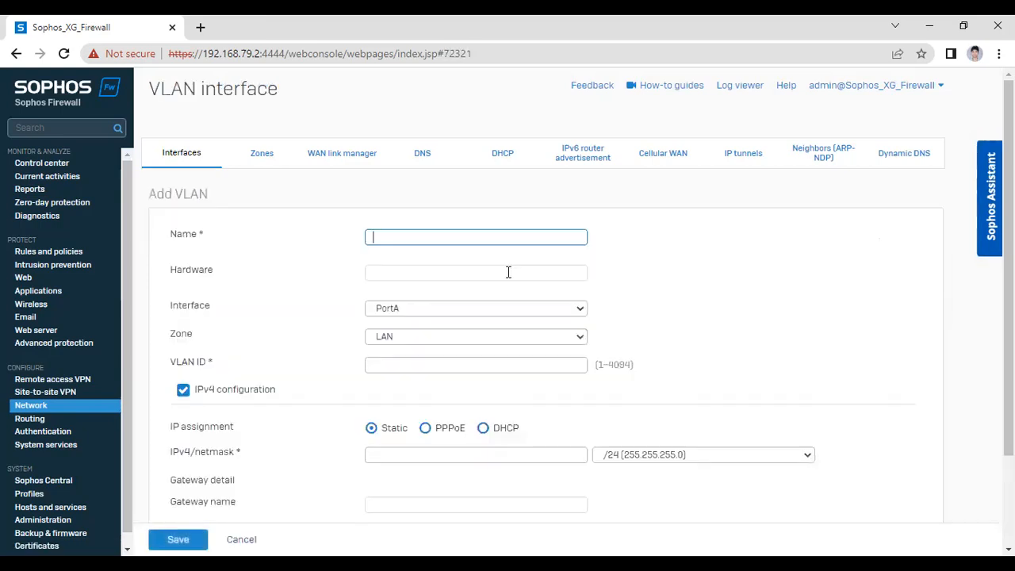
click(449, 232)
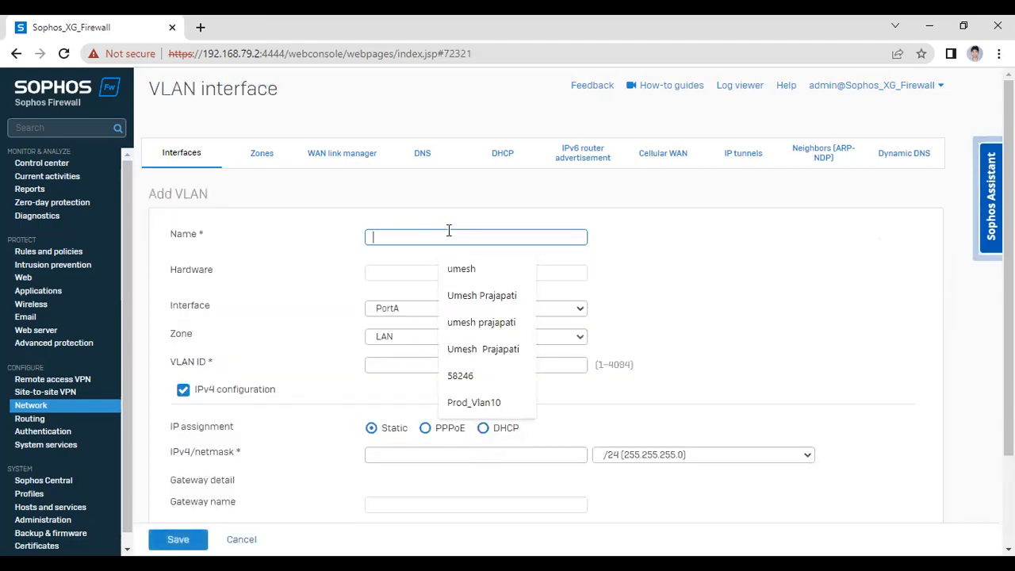
text(Vlan10)
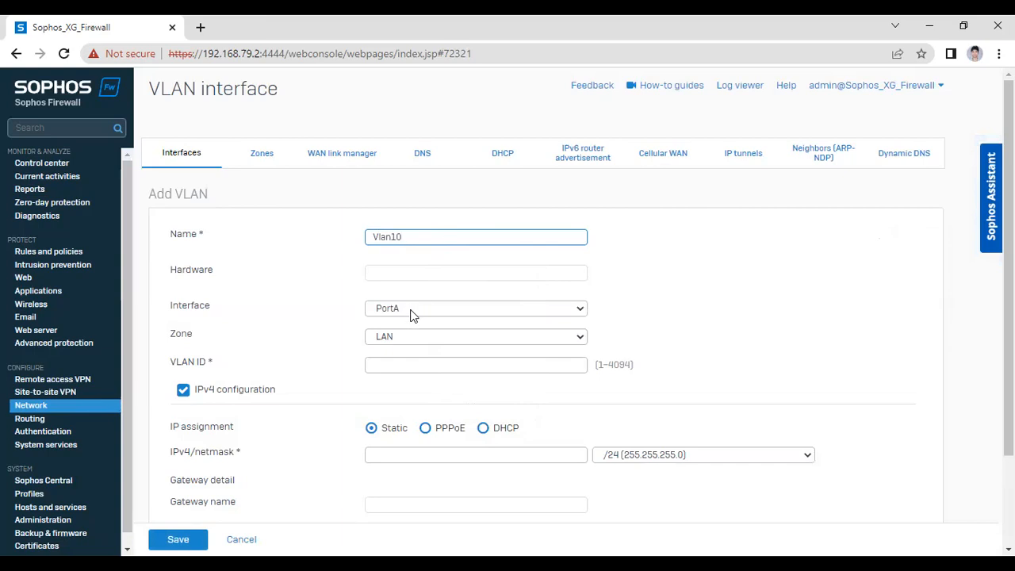
click(411, 313)
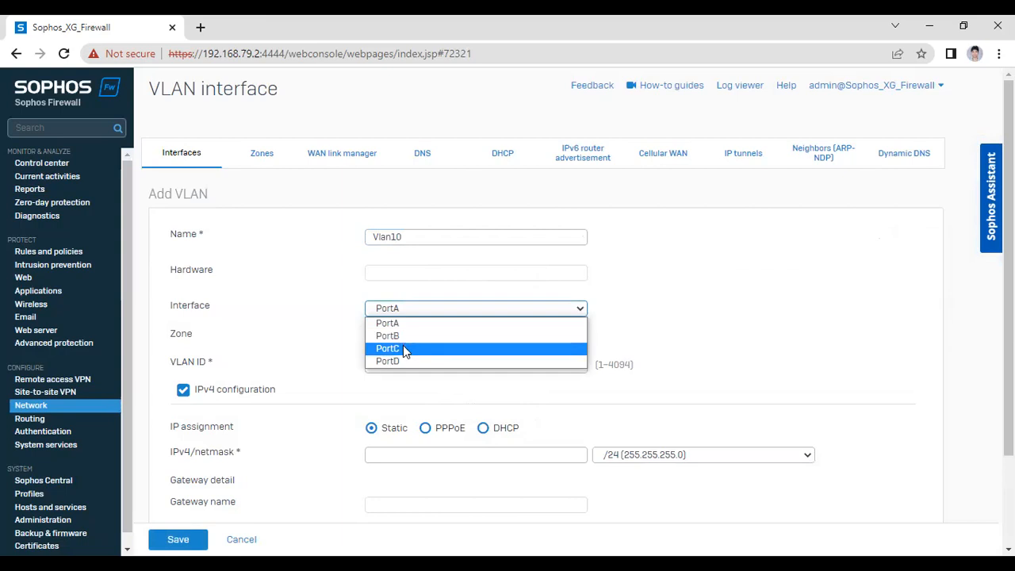
click(268, 306)
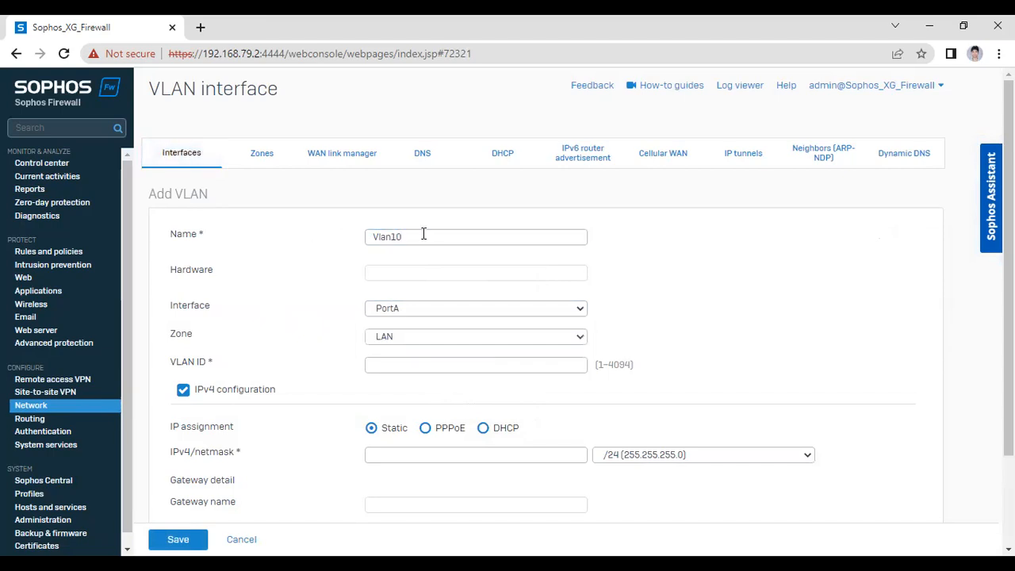
drag(396, 236, 361, 236)
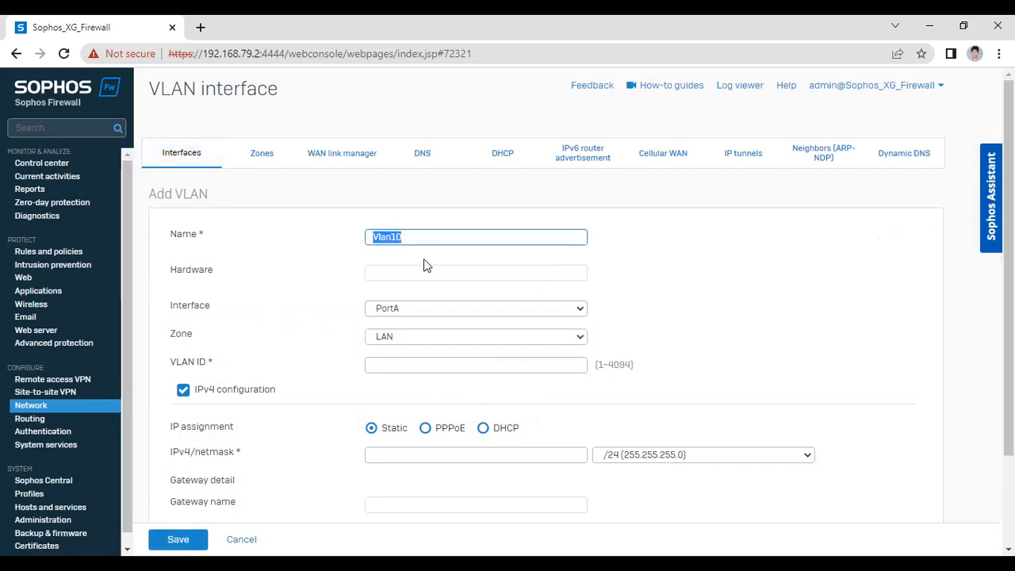
click(247, 536)
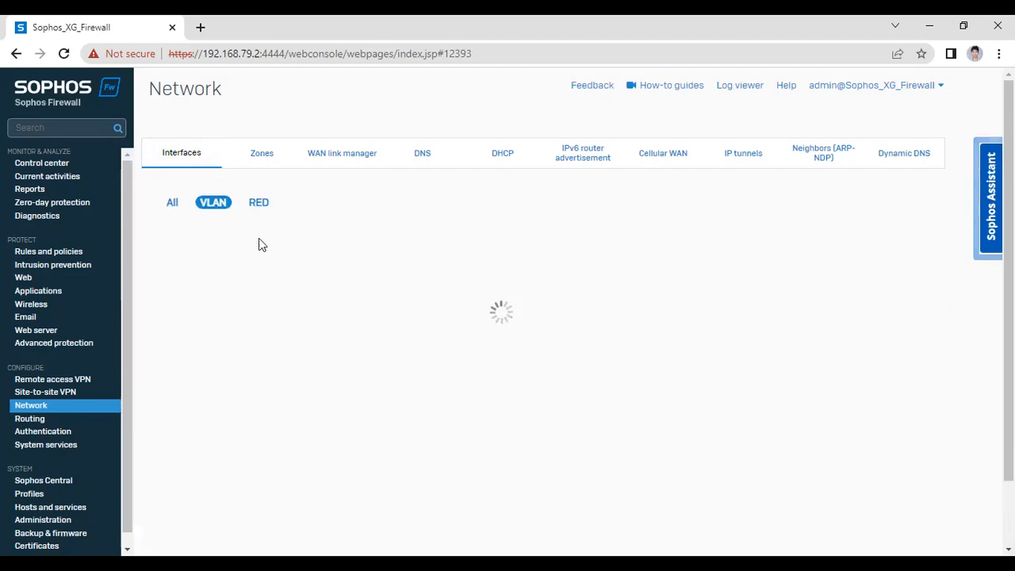
Filter interfaces by All, then VLAN to confirm none exist, and choose Add VLAN
click(173, 204)
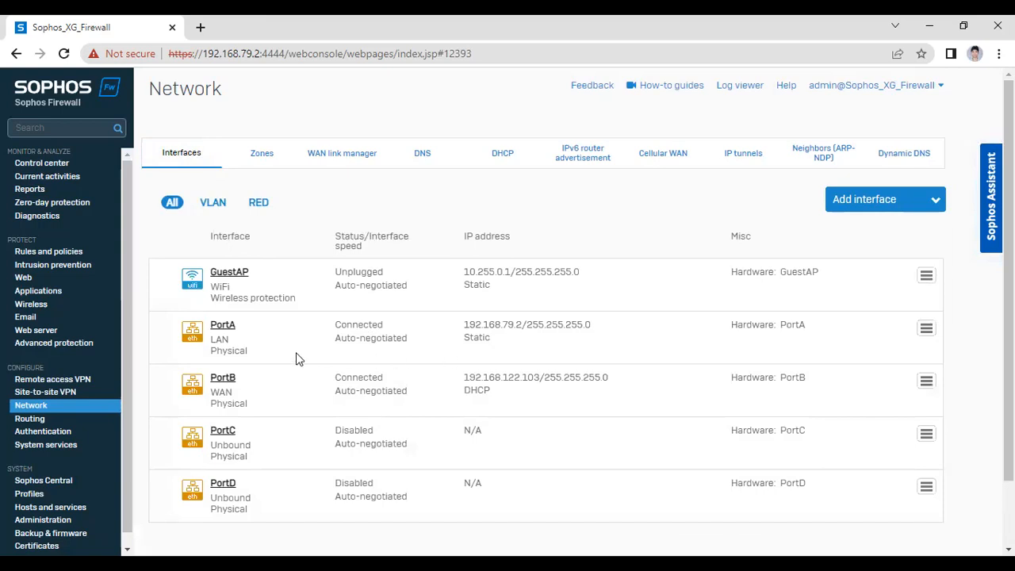
double_click(480, 338)
click(211, 205)
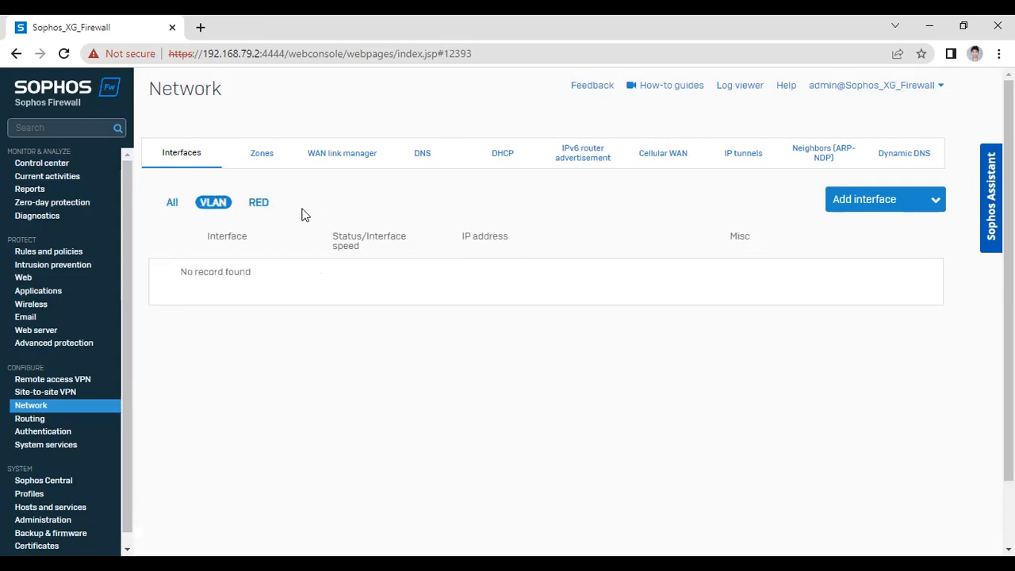
click(904, 197)
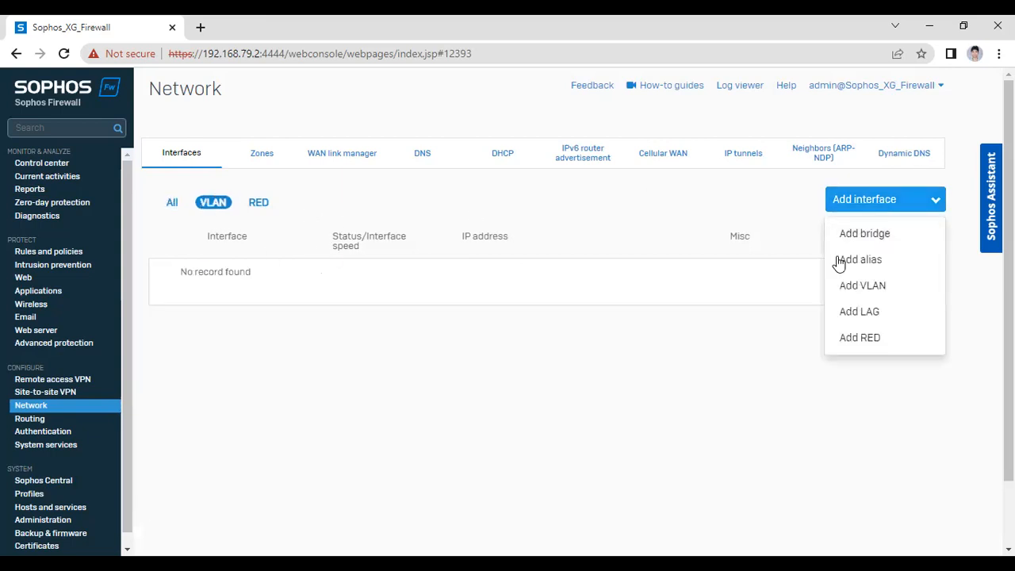
click(878, 292)
Name the VLAN Vlan10 on parent interface PortC with VLAN ID 10
text(Vlan10)
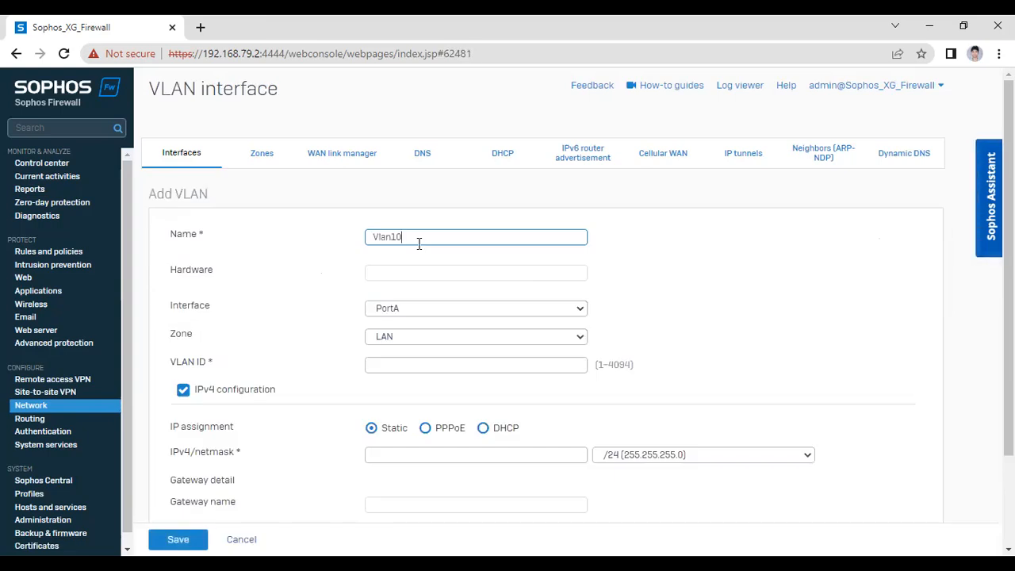
click(412, 313)
click(404, 356)
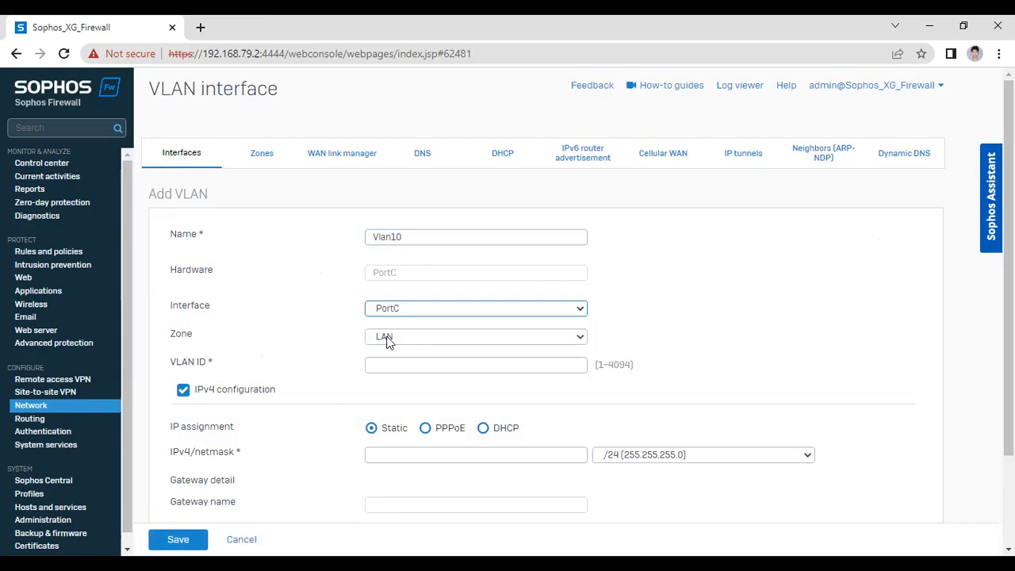
click(414, 363)
text(10)
click(275, 455)
Give Vlan10 static IPv4 address 10.1.1.10/24 and save the interface
scroll(293, 428, down, 2)
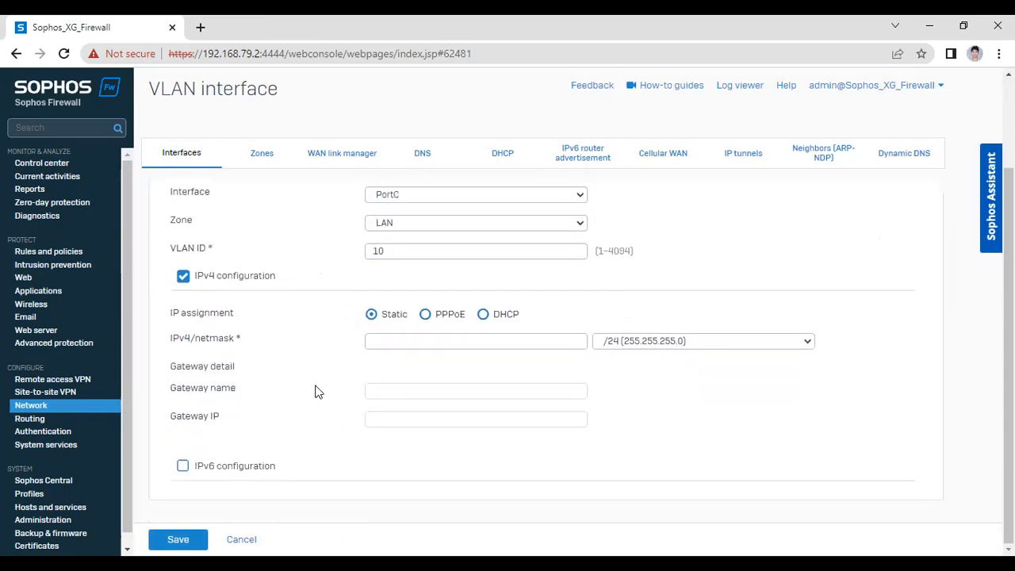
click(386, 346)
text(1)
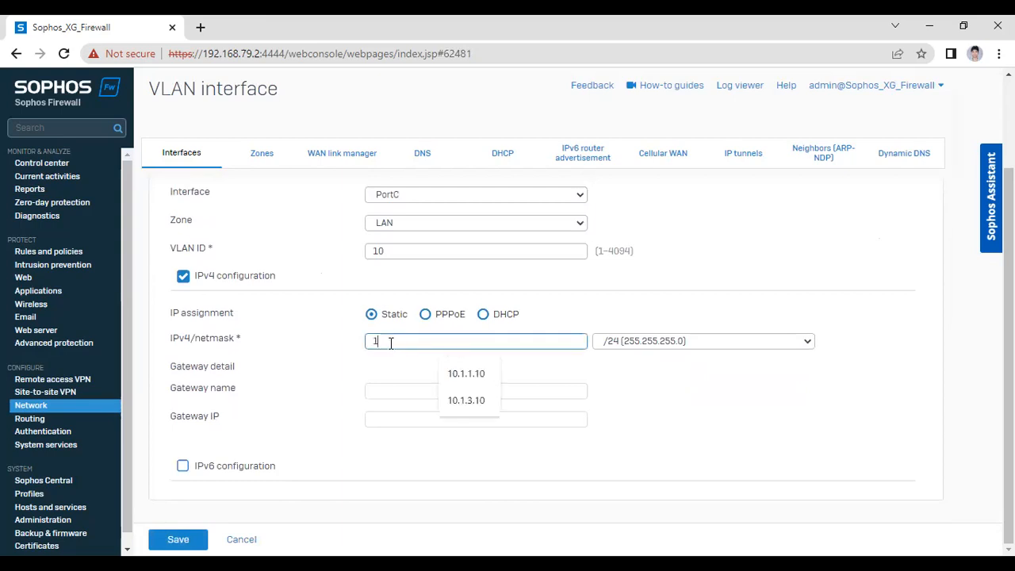
text(0.1.1.10)
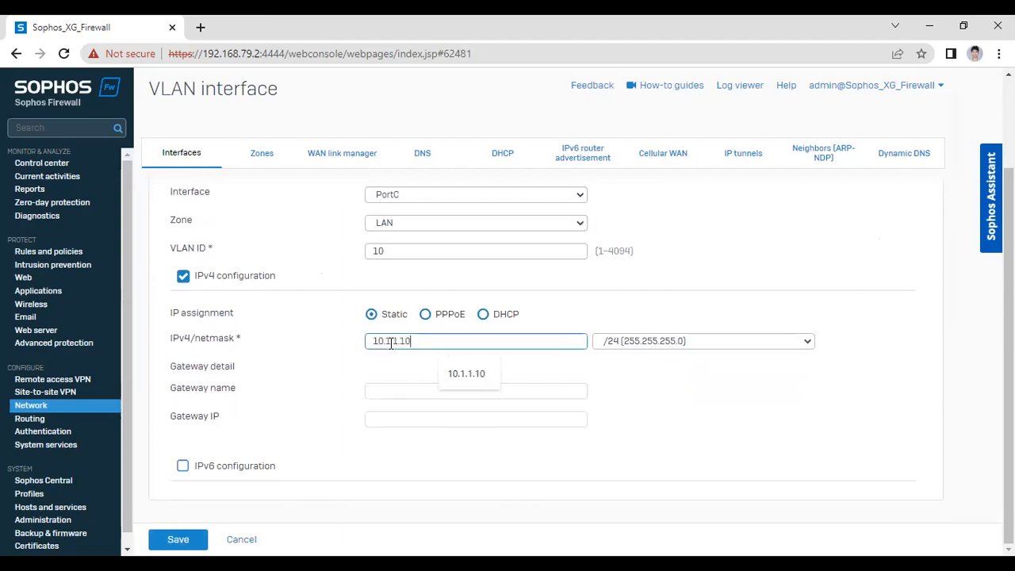
click(468, 376)
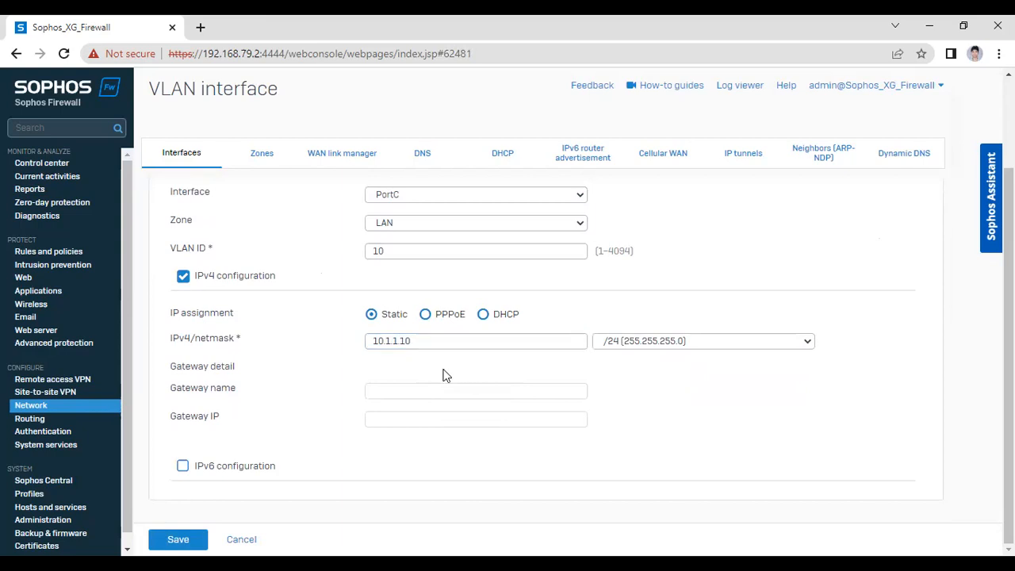
drag(411, 342, 373, 334)
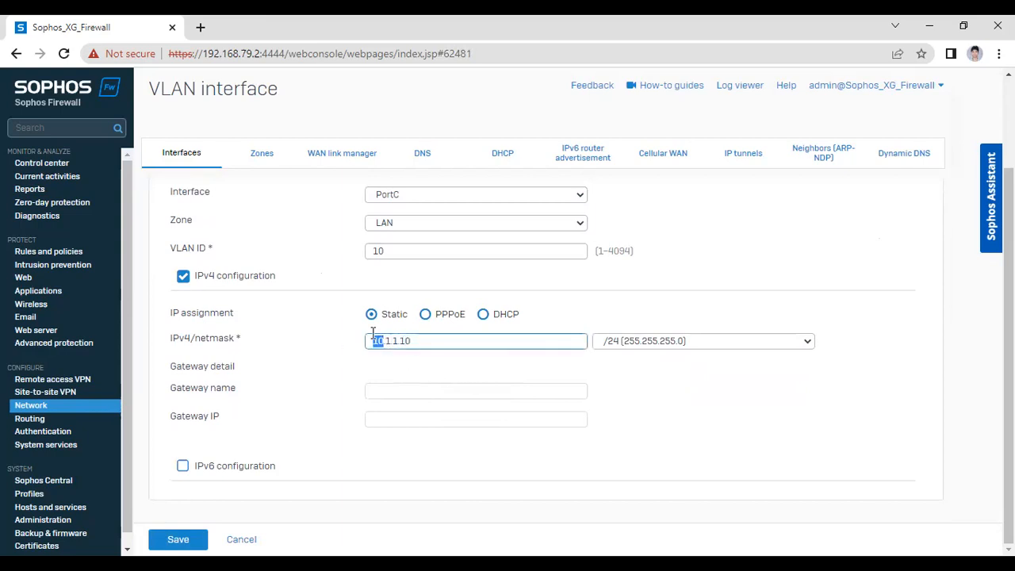
click(331, 341)
scroll(337, 263, up, 3)
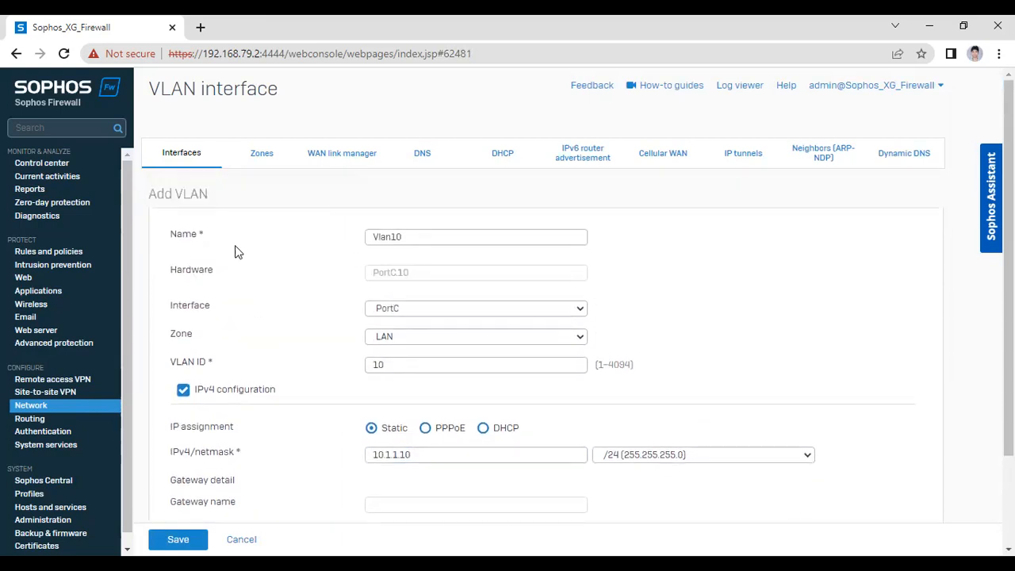
scroll(383, 384, down, 3)
drag(417, 339, 366, 343)
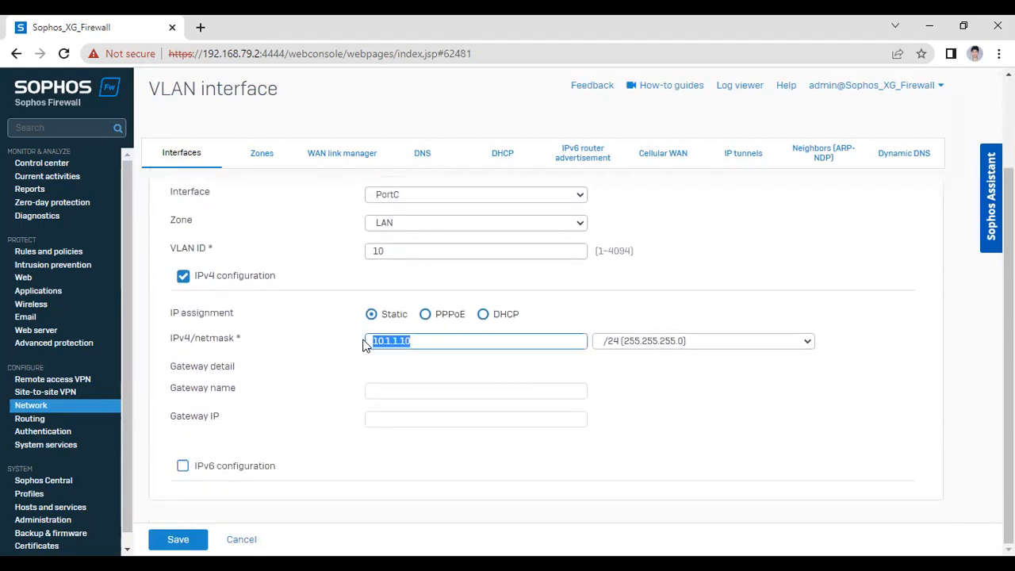
click(331, 340)
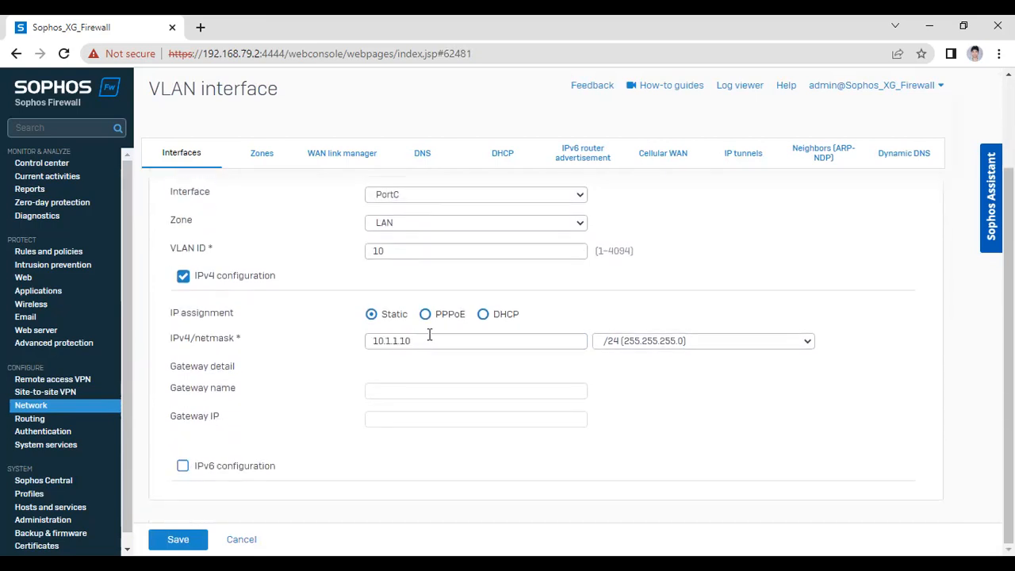
click(182, 538)
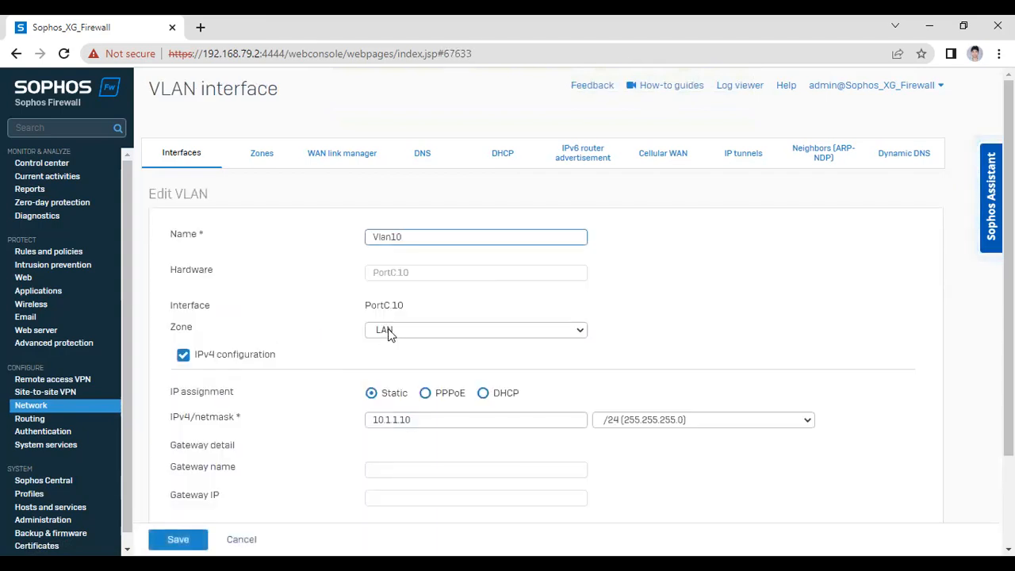
Assign Vlan10 to the Prod_VLan10 zone, save, and confirm the VLAN update
click(387, 333)
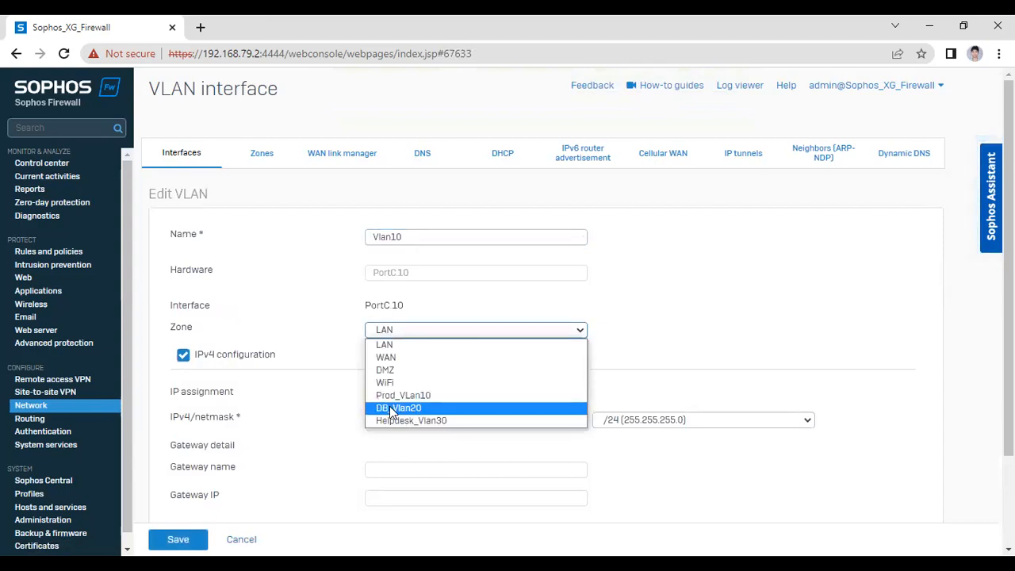
click(421, 396)
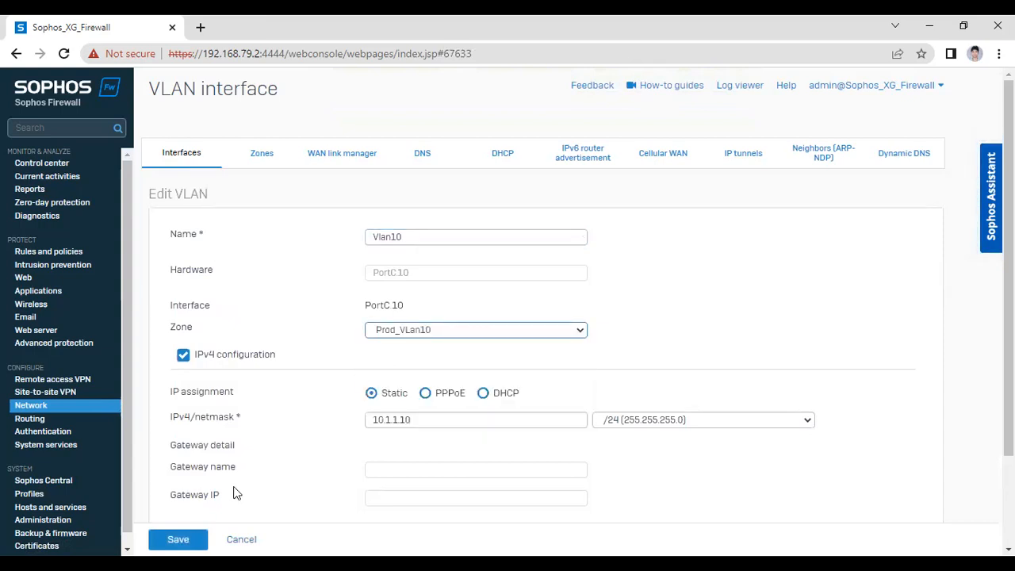
click(179, 539)
click(452, 349)
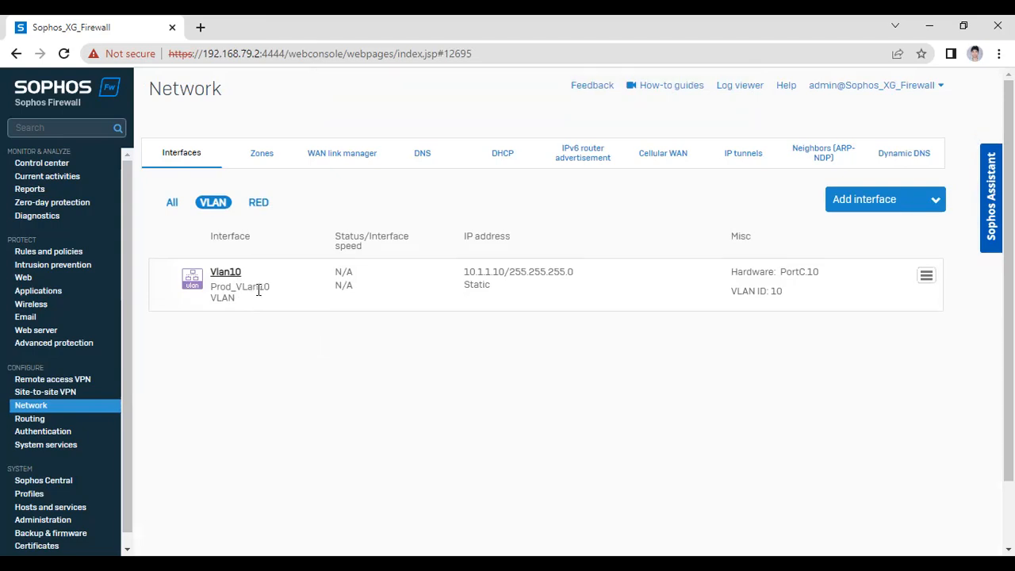
Start a second VLAN interface with parent PortC in zone DB_Vlan20
drag(272, 288, 253, 288)
click(895, 201)
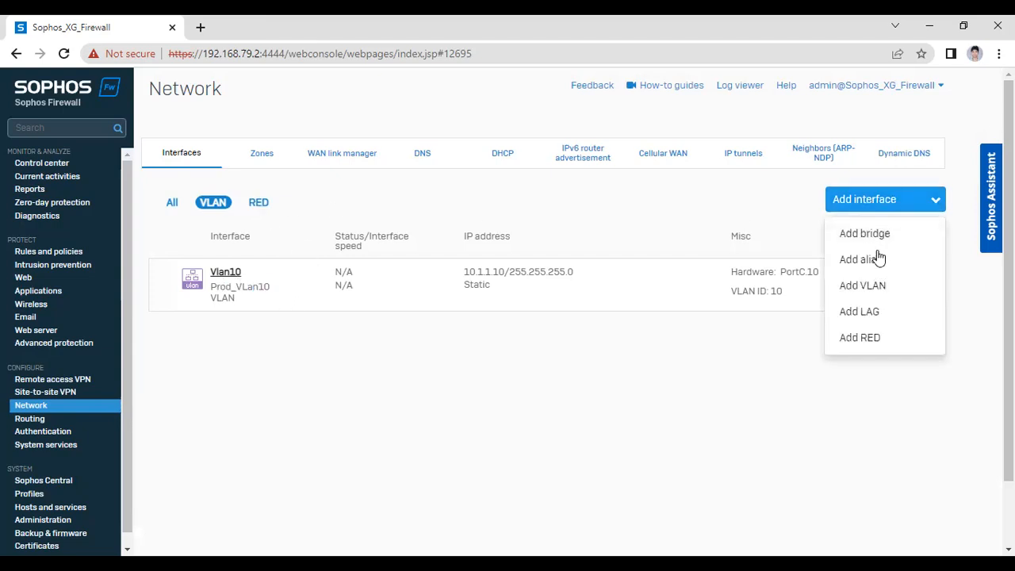
click(878, 287)
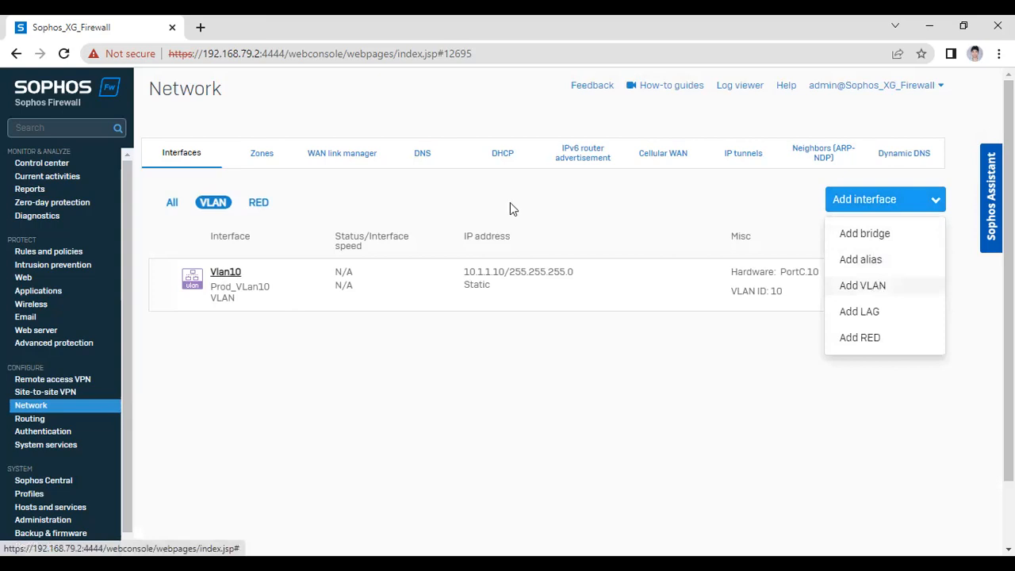
text(Vlan10)
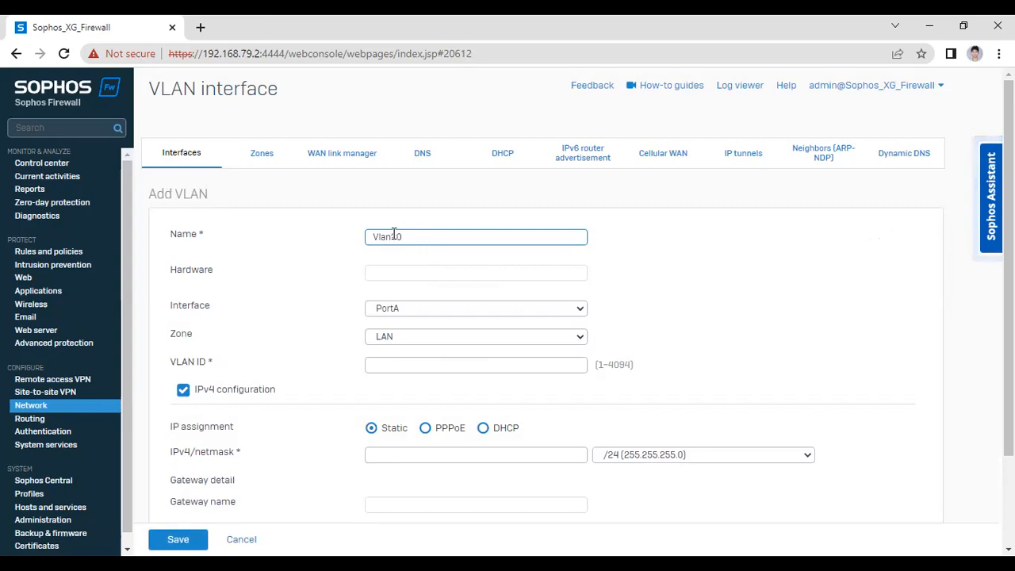
click(396, 313)
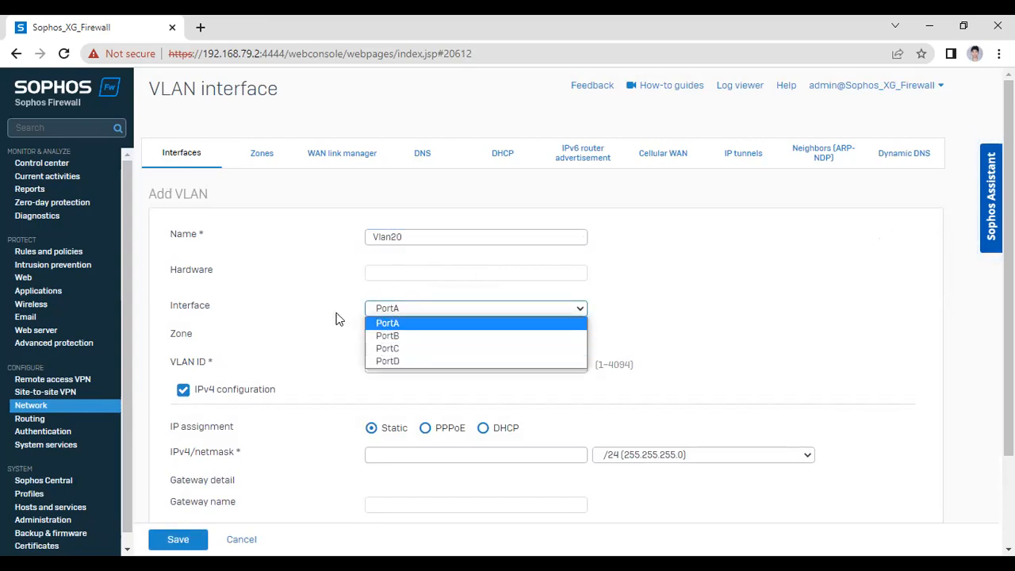
click(308, 317)
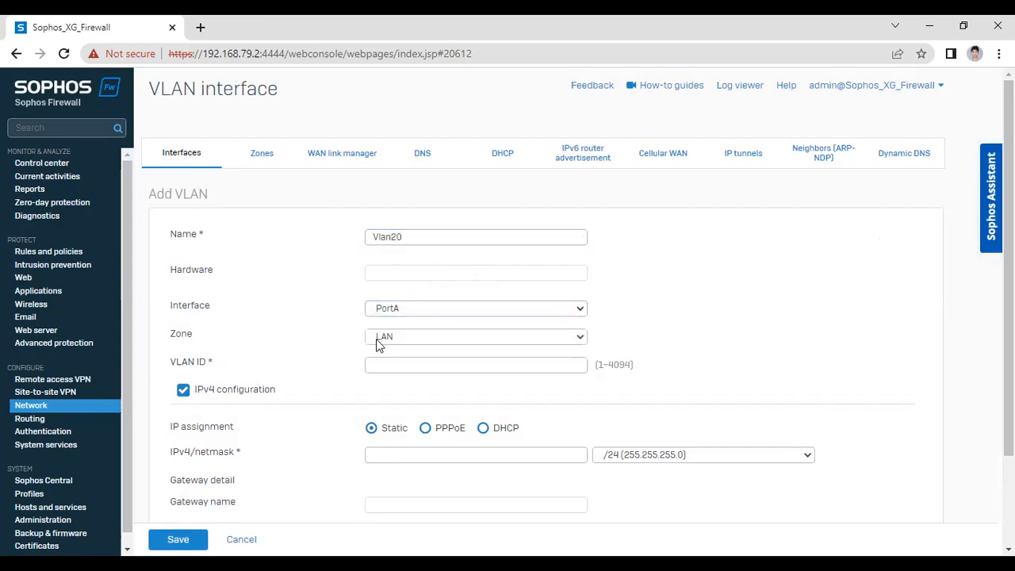
click(401, 313)
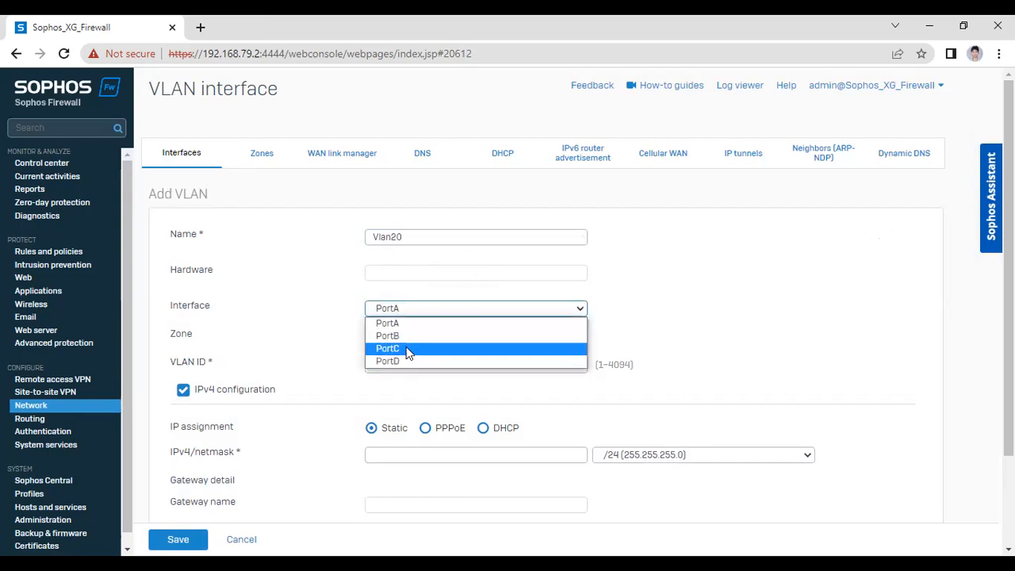
click(406, 351)
click(403, 338)
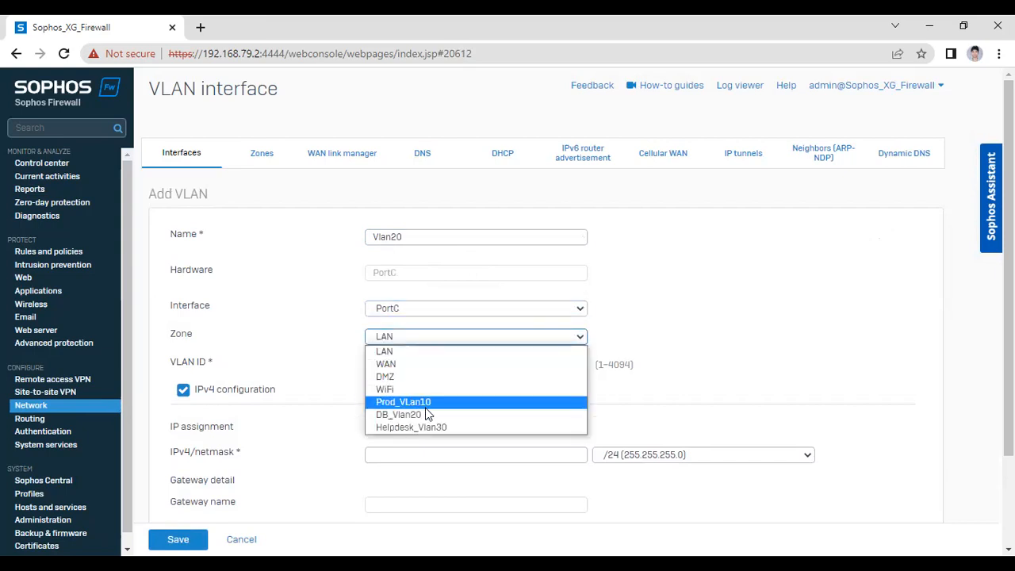
click(422, 415)
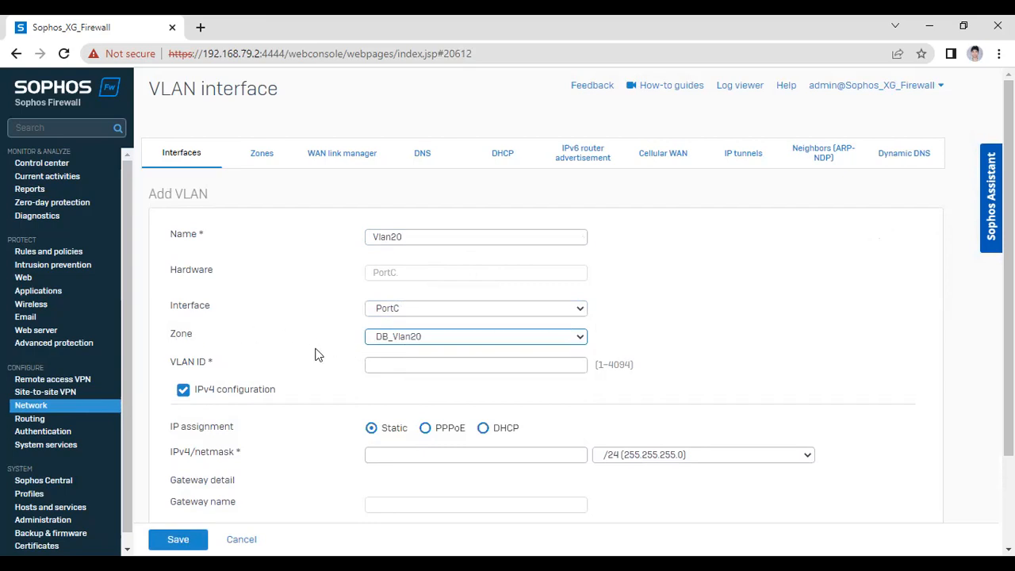
Give the new VLAN ID 20 and IPv4 address 10.1.2.10/24
click(410, 366)
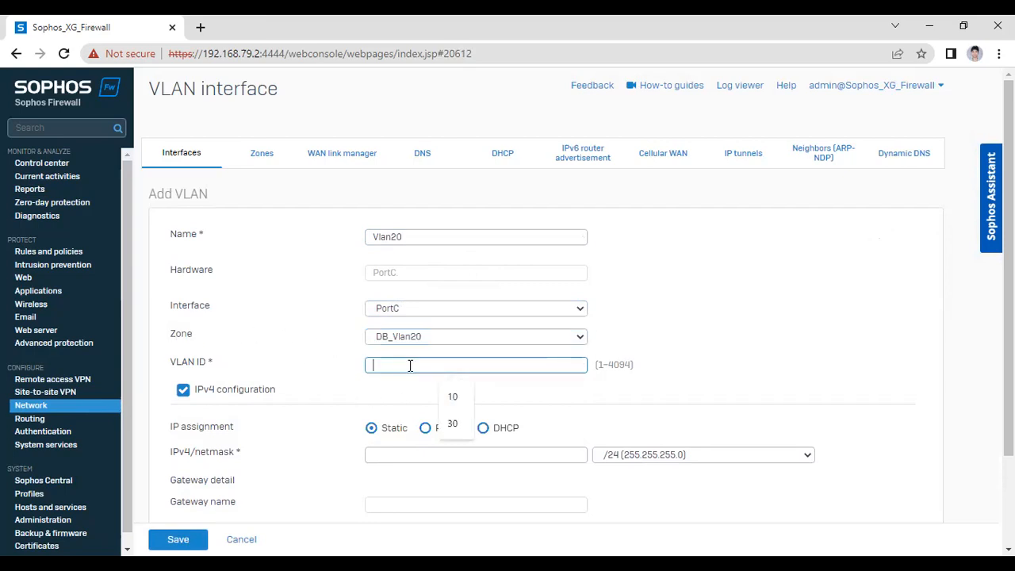
text(20)
click(321, 446)
scroll(285, 460, down, 2)
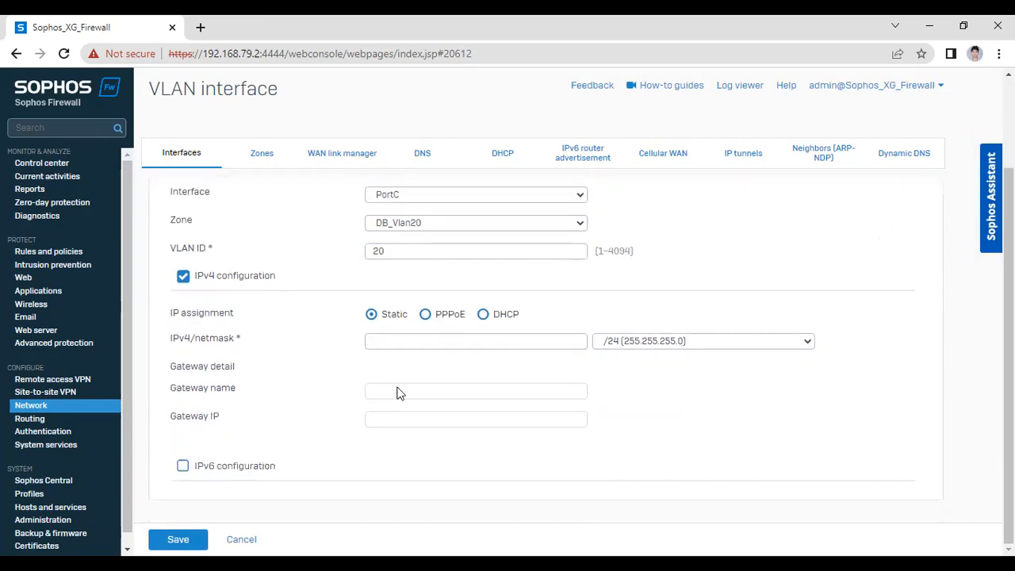
click(418, 343)
text(10.1.2.10)
click(318, 394)
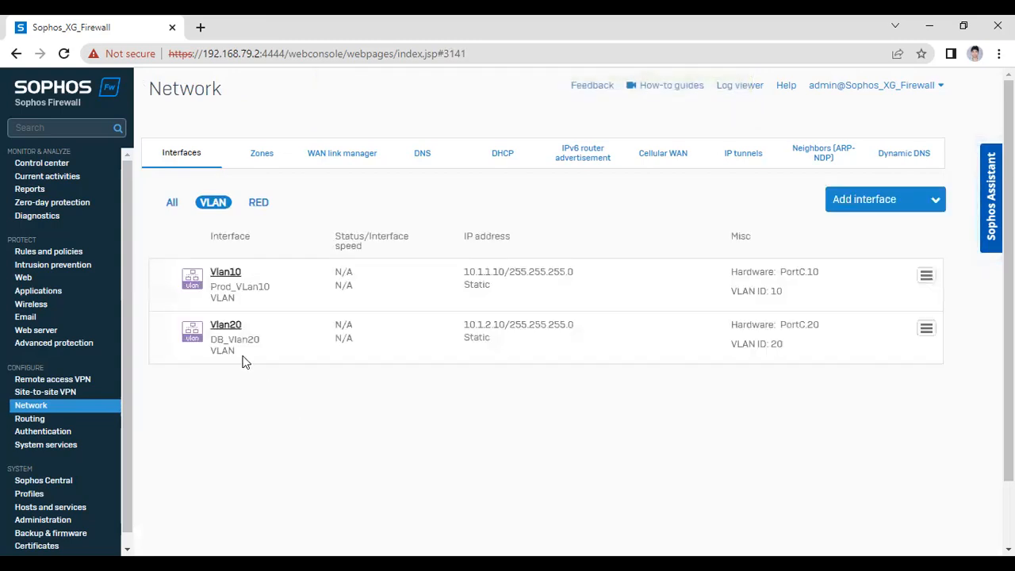
Review the Zones list, then go back to the network interfaces list
click(261, 161)
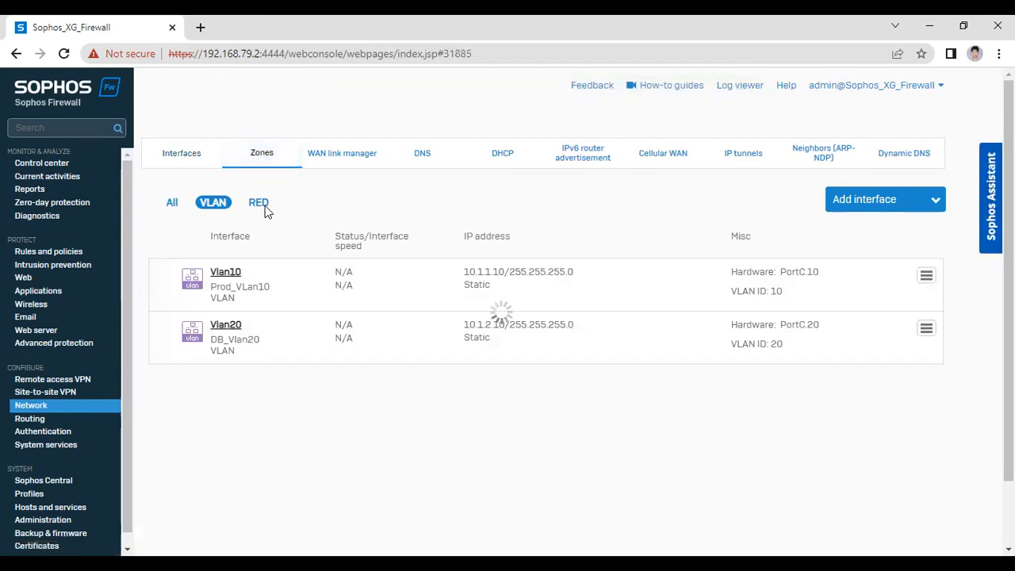
click(184, 162)
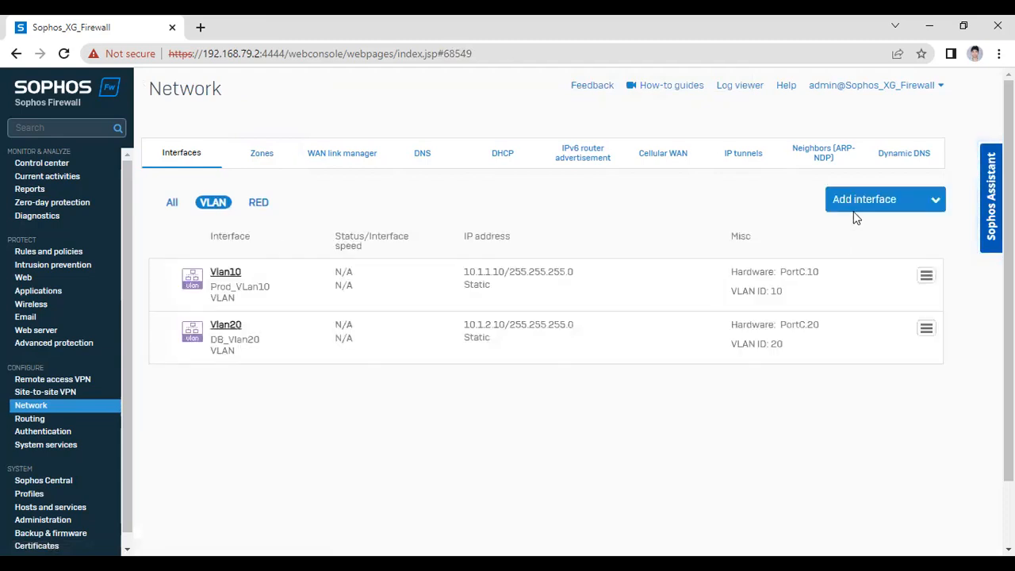
click(858, 208)
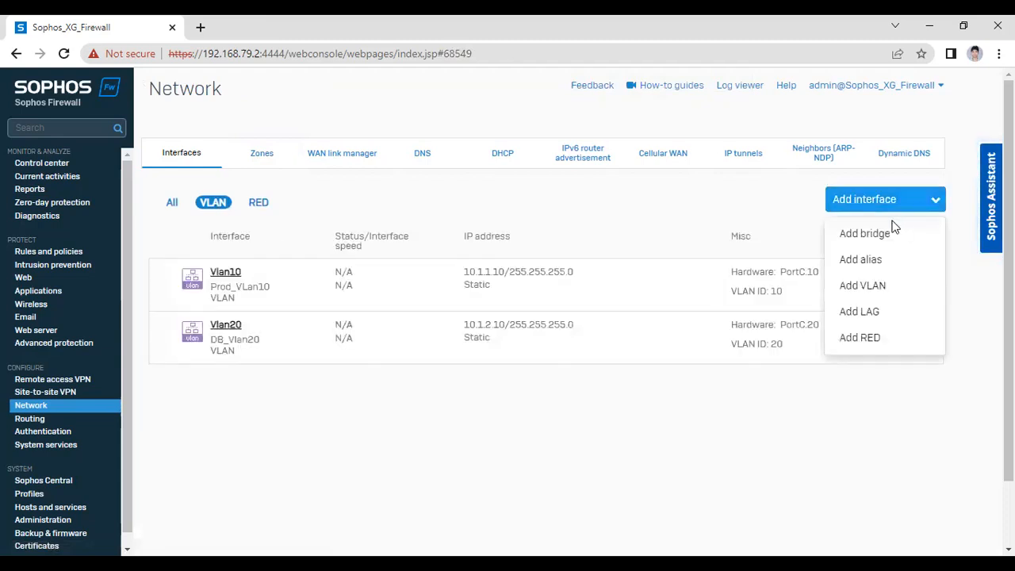
Start a new VLAN named Vlan30 on PortC in the Helpdesk_Vlan30 zone
click(865, 291)
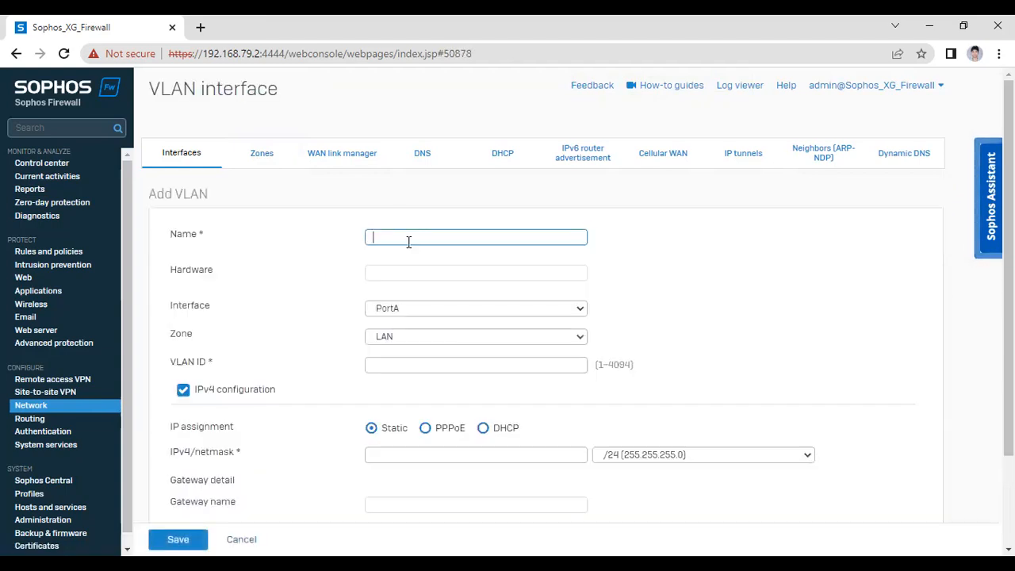
text(Vlan30)
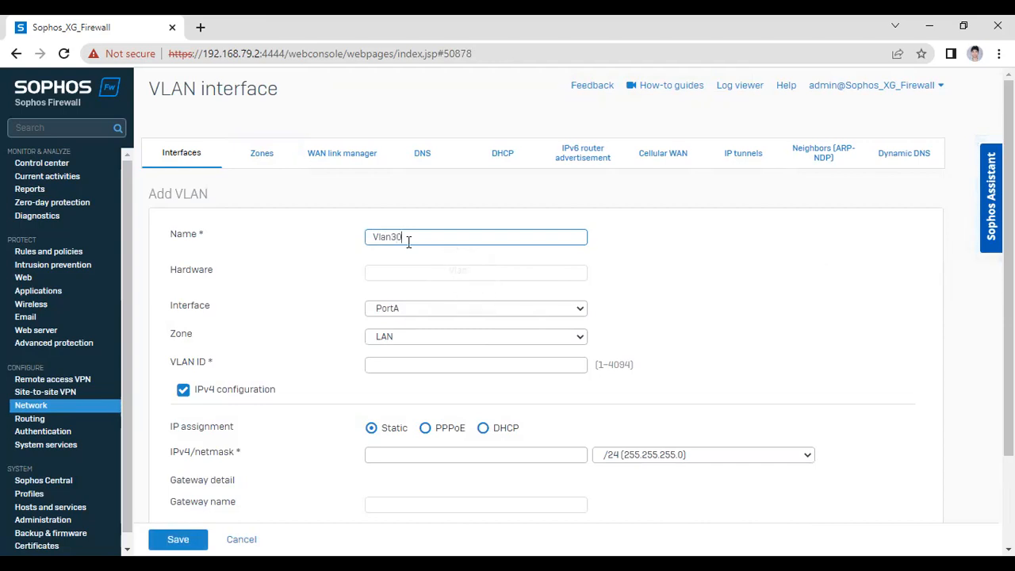
click(410, 310)
click(406, 347)
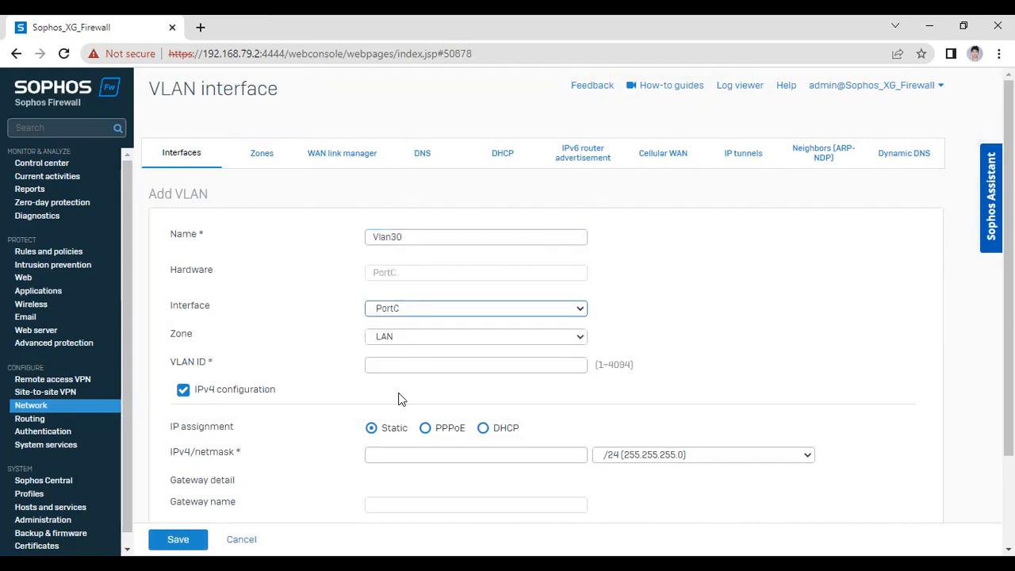
click(406, 338)
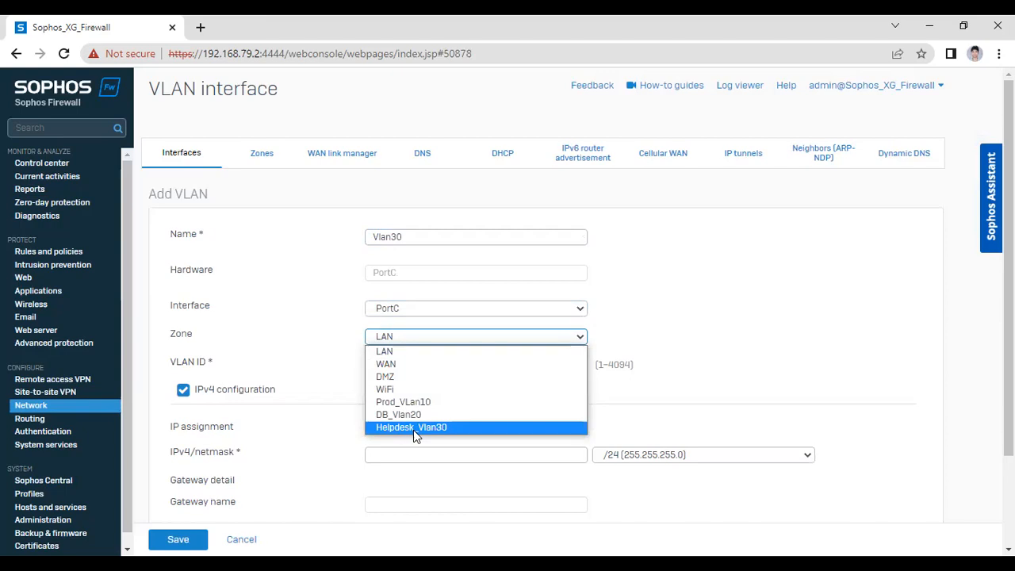
click(413, 428)
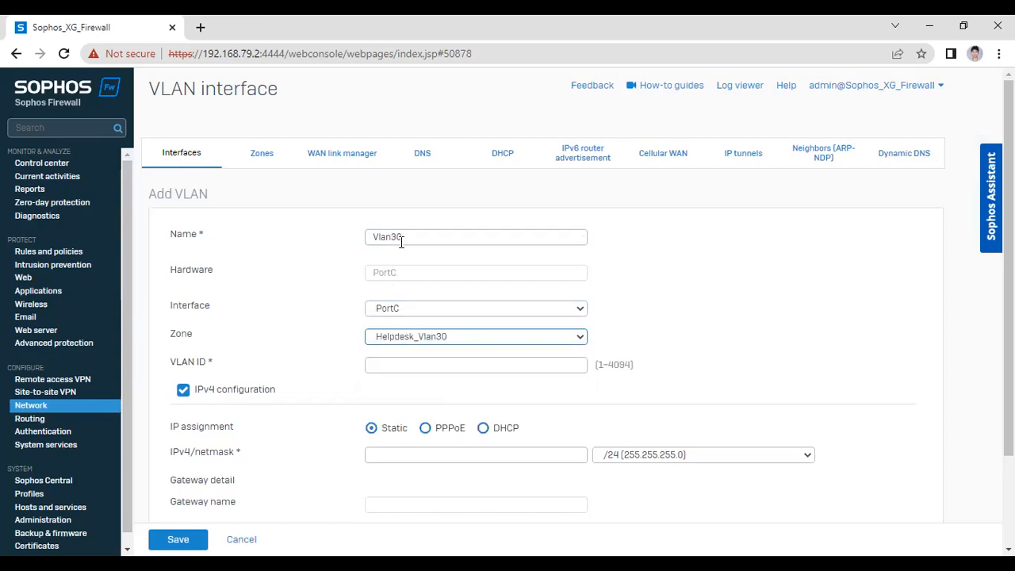
Enter VLAN ID 10 and IP 10.1.3.10, then save, which is rejected as existing
drag(403, 238, 363, 236)
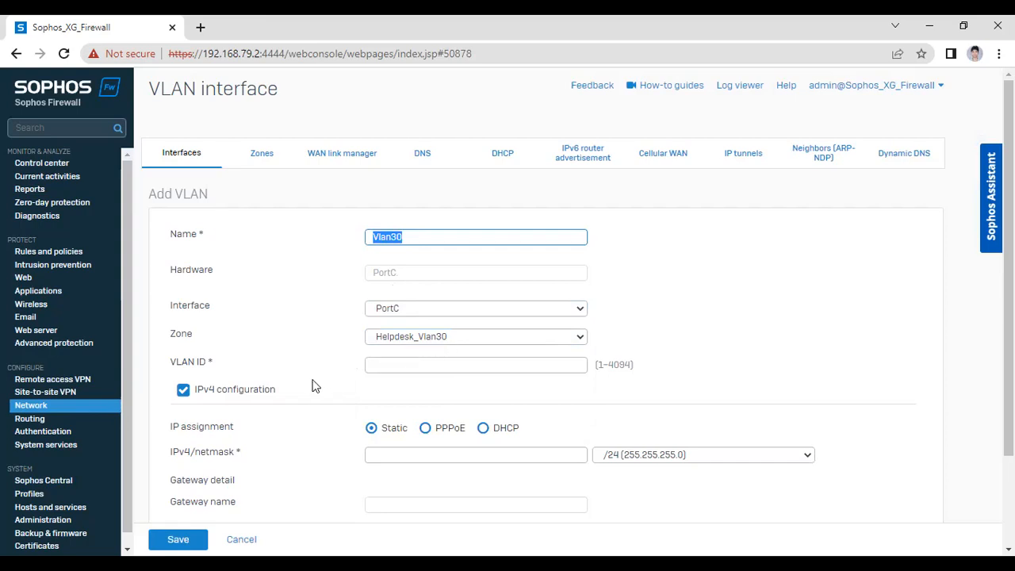
click(372, 365)
text(10.1)
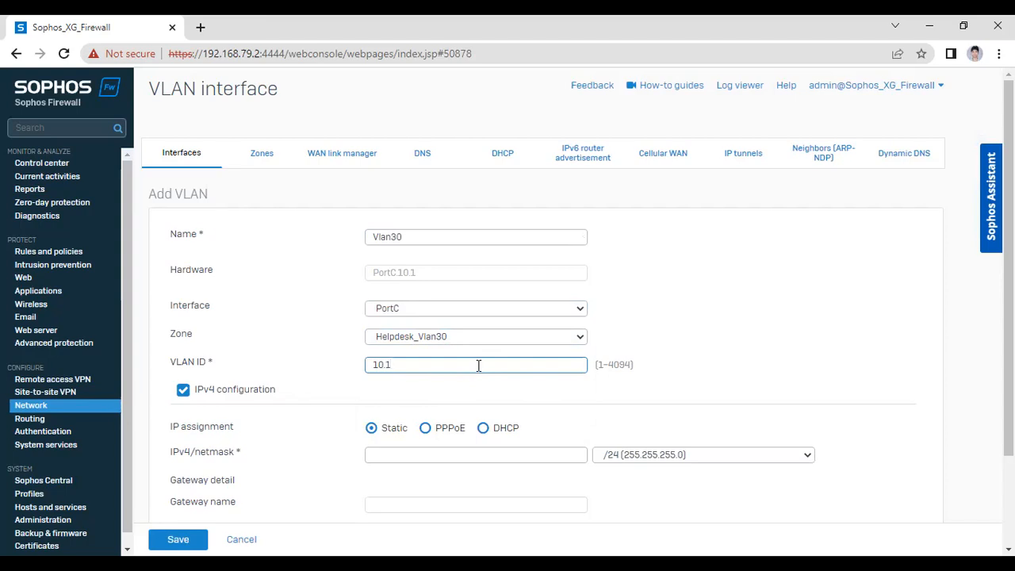
scroll(478, 365, down, 2)
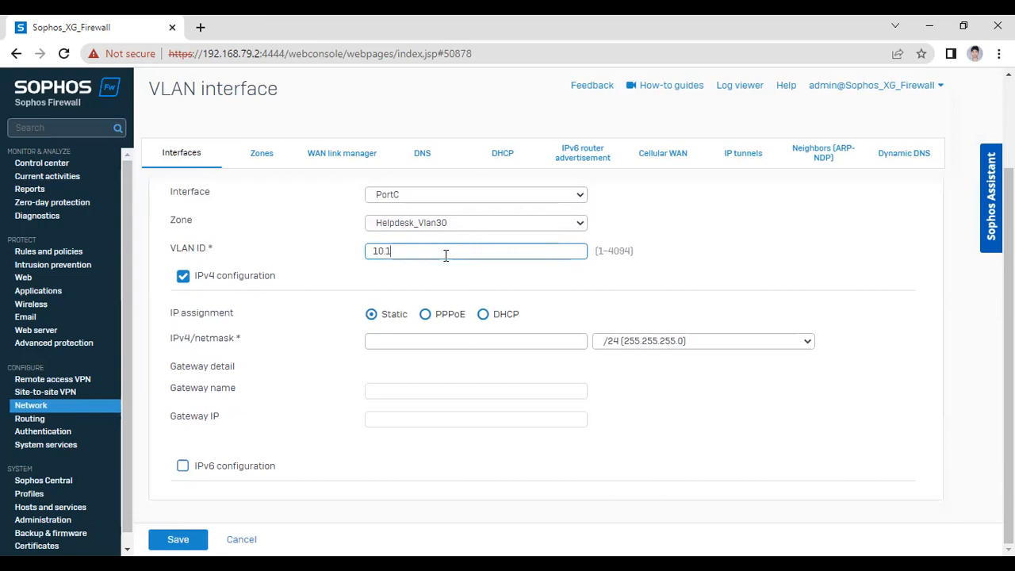
key(BackSpace)
key(BackSpace)
key(BackSpace)
key(BackSpace)
click(399, 246)
text(10)
click(412, 336)
text(10)
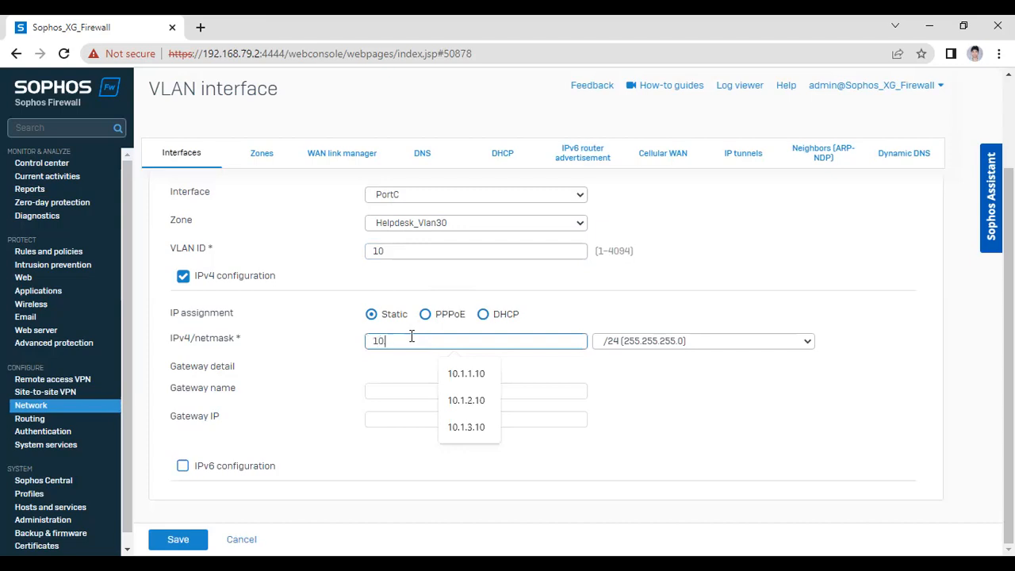
text(.1.3.10)
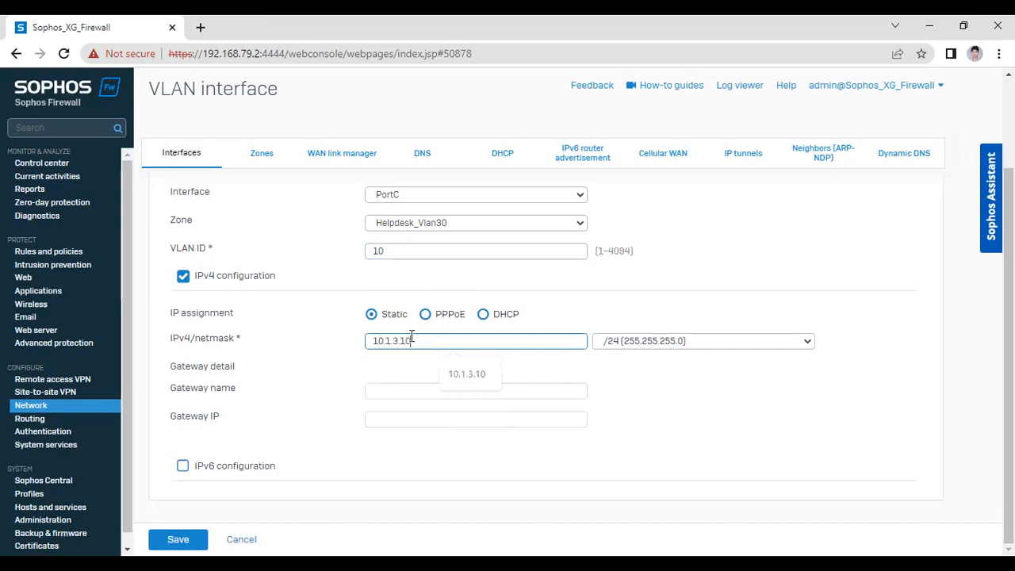
click(323, 365)
click(194, 539)
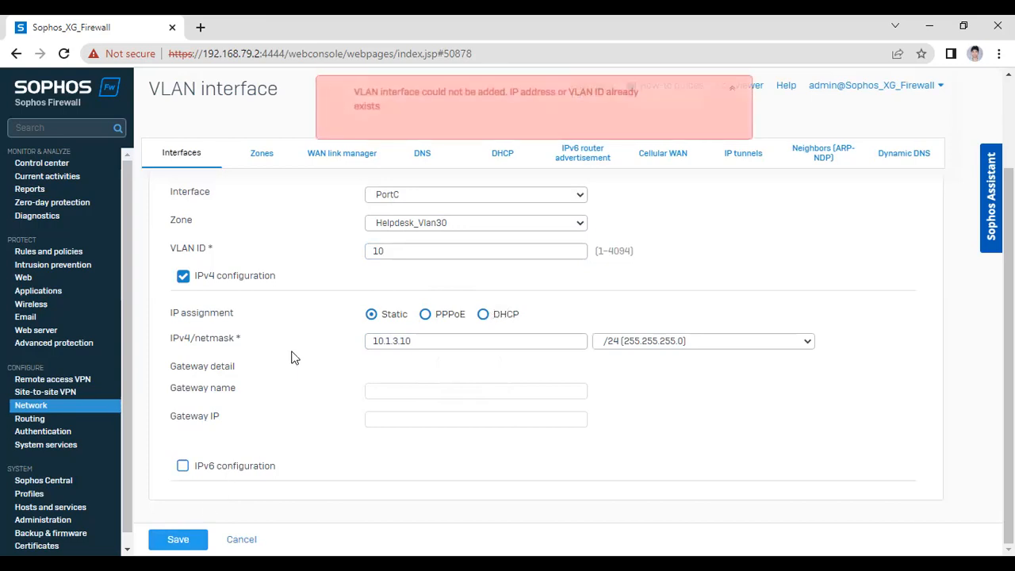
Replace VLAN ID 10 with 30 so Vlan30 saves on PortC.30
scroll(294, 357, up, 2)
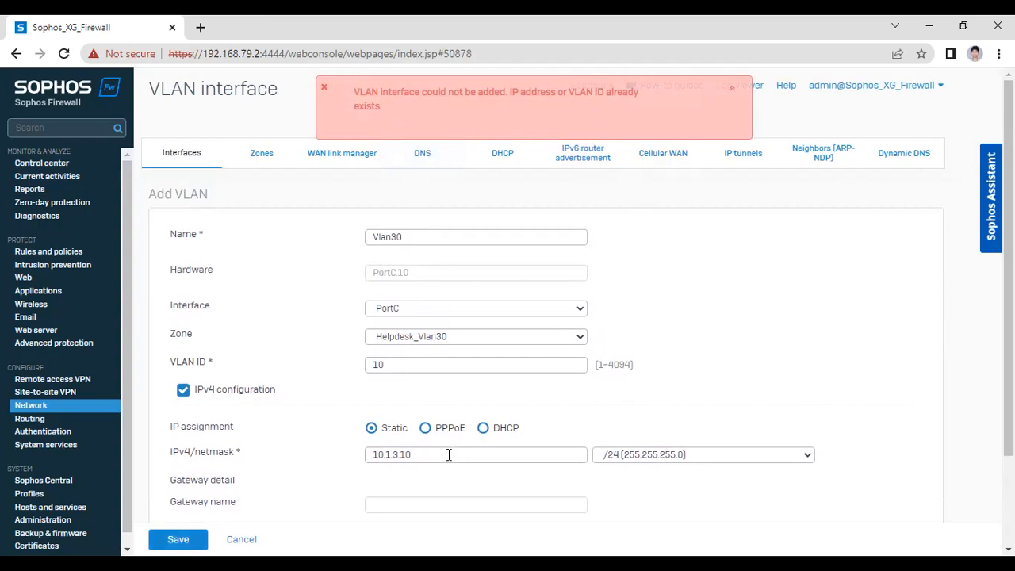
drag(392, 364, 306, 363)
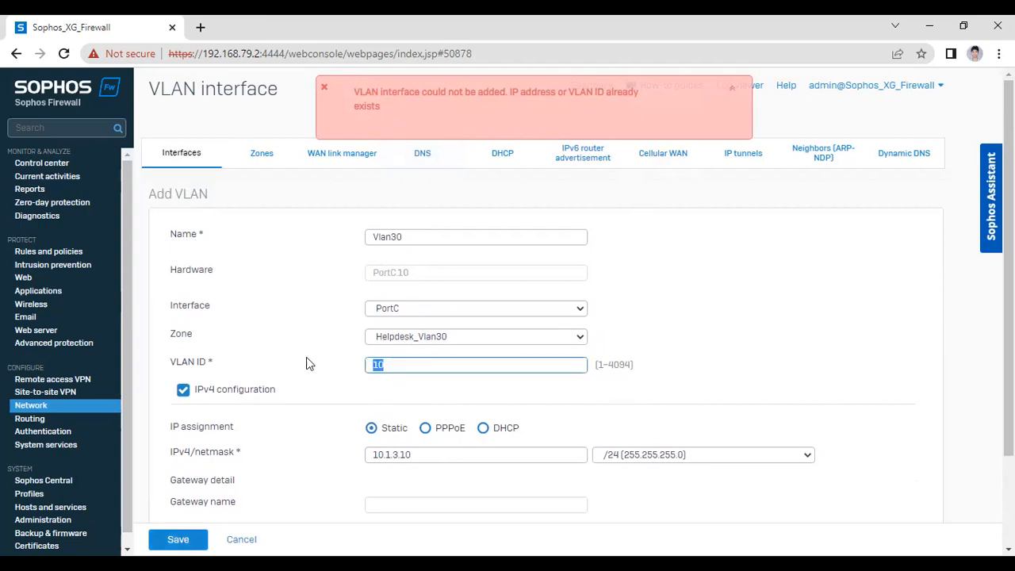
text(30)
click(306, 356)
scroll(306, 476, down, 2)
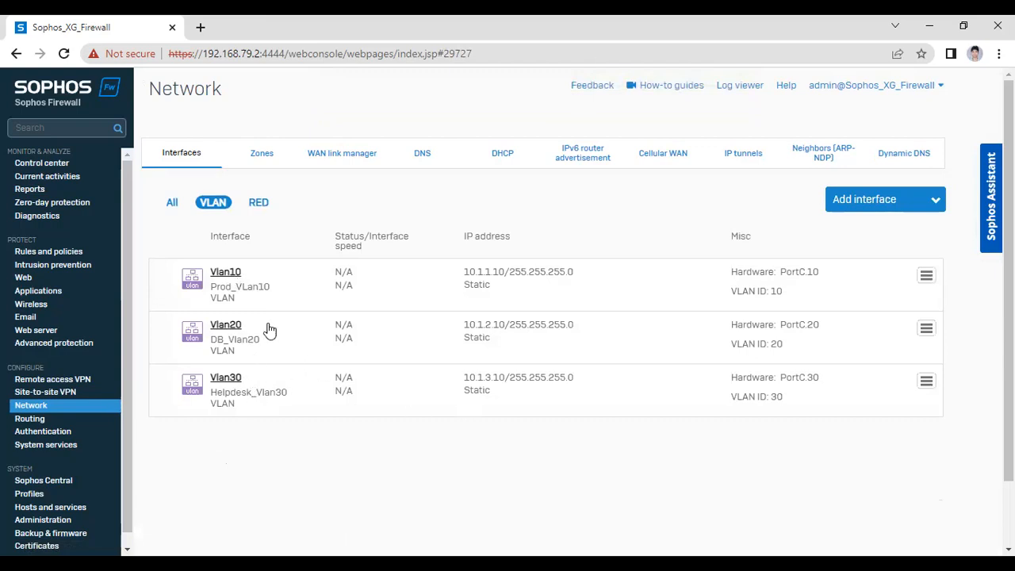
click(262, 165)
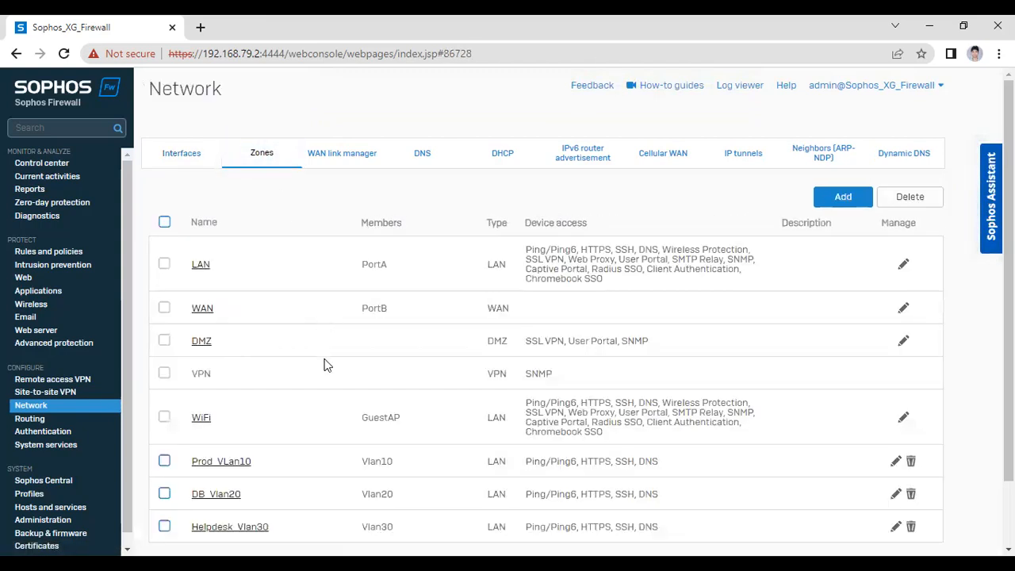
scroll(269, 455, down, 2)
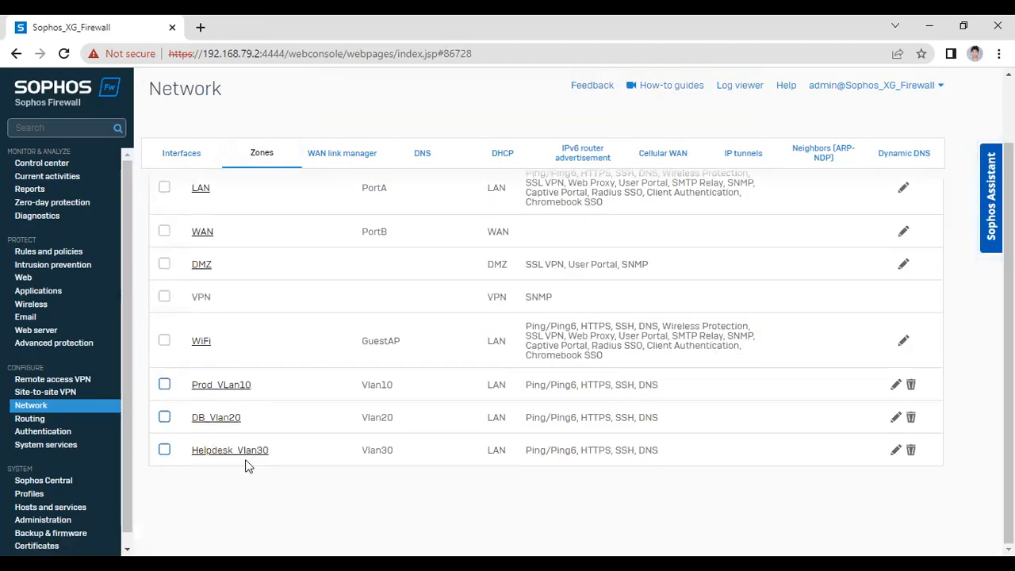
click(185, 157)
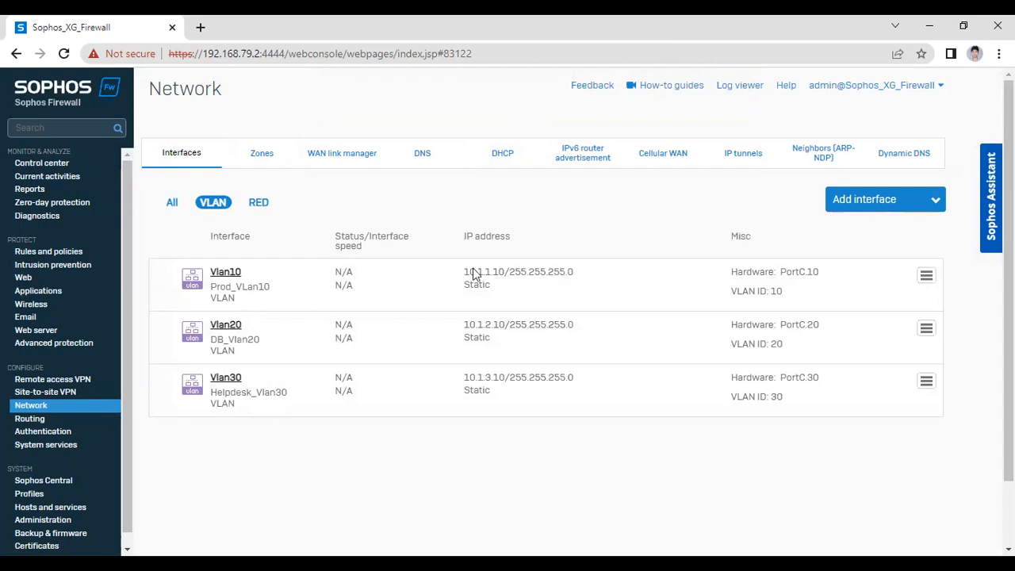
Open PC1's console from GNS3 and run show, revealing 10.1.1.1/24 with gateway 10.1.1.10
key(alt+Tab)
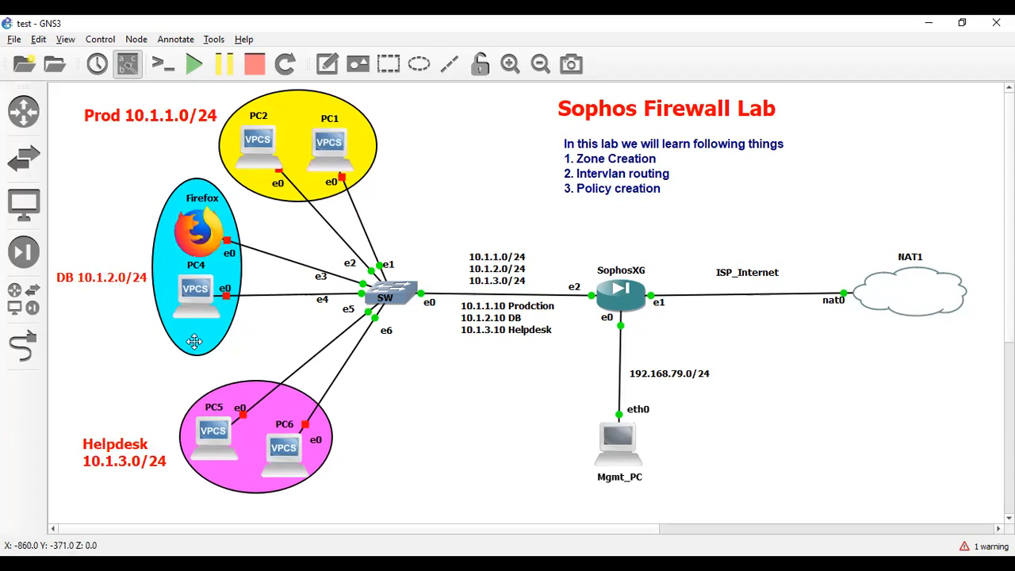
right_click(331, 140)
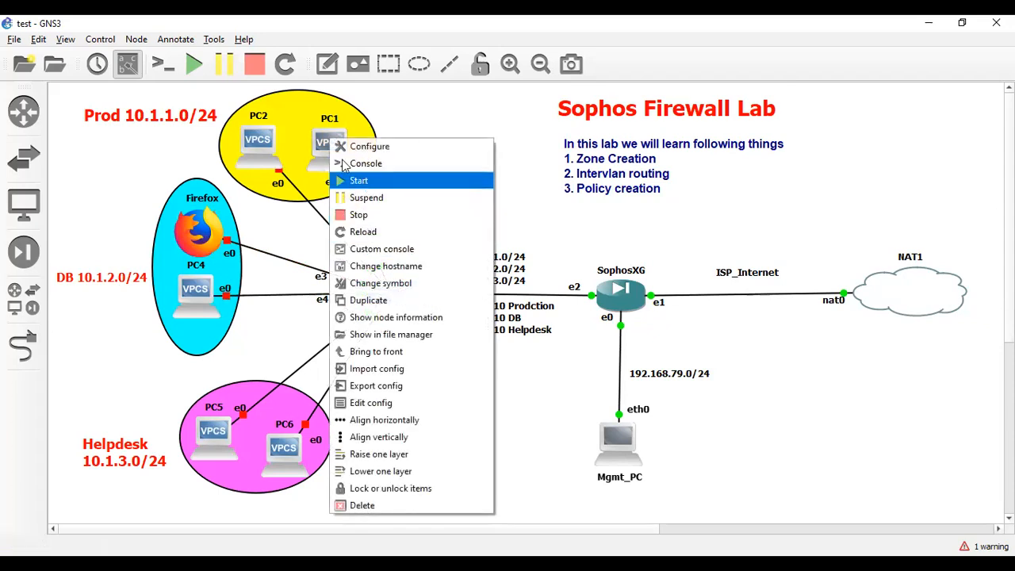
click(361, 181)
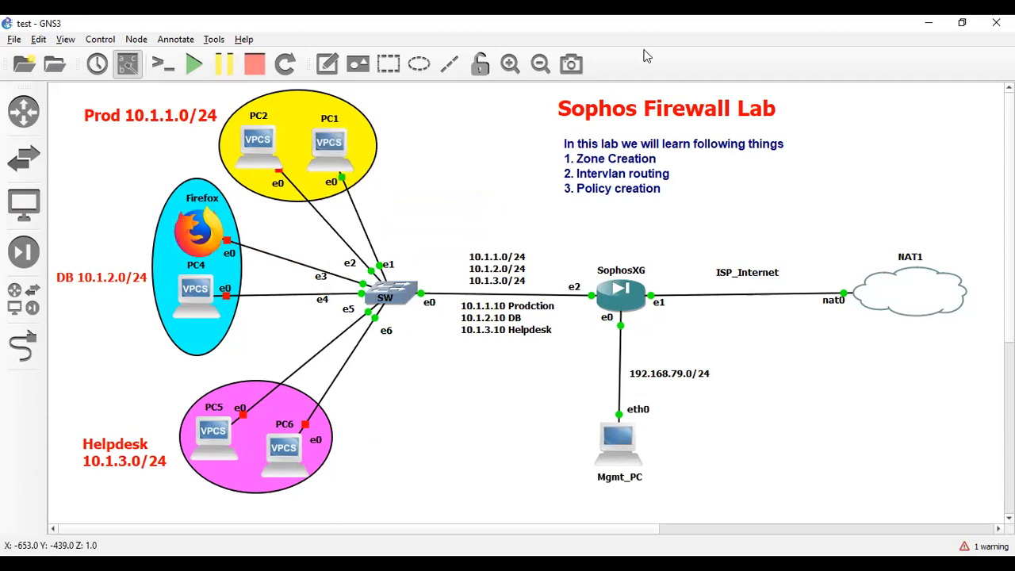
right_click(328, 136)
click(364, 163)
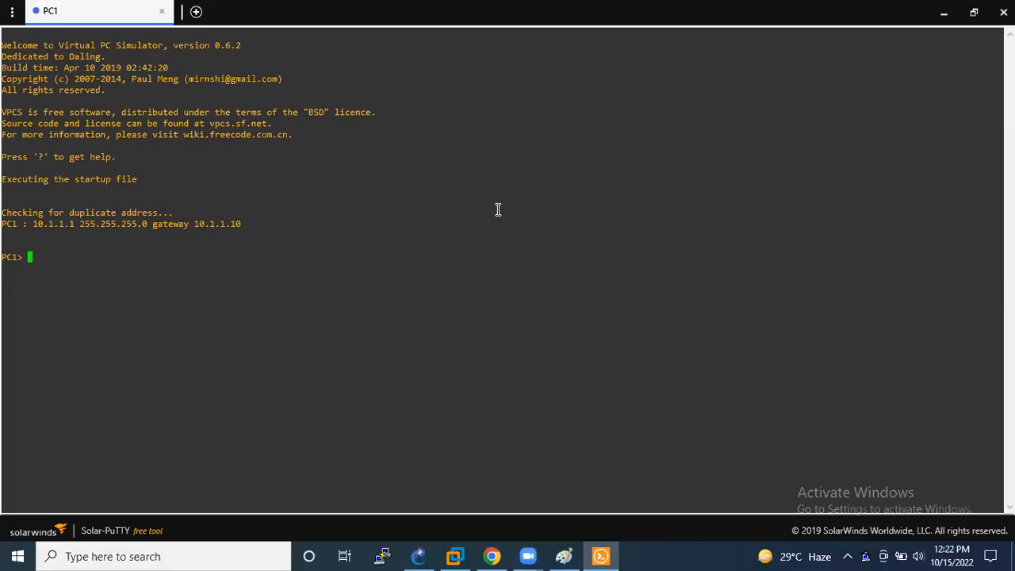
text(show)
key(Return)
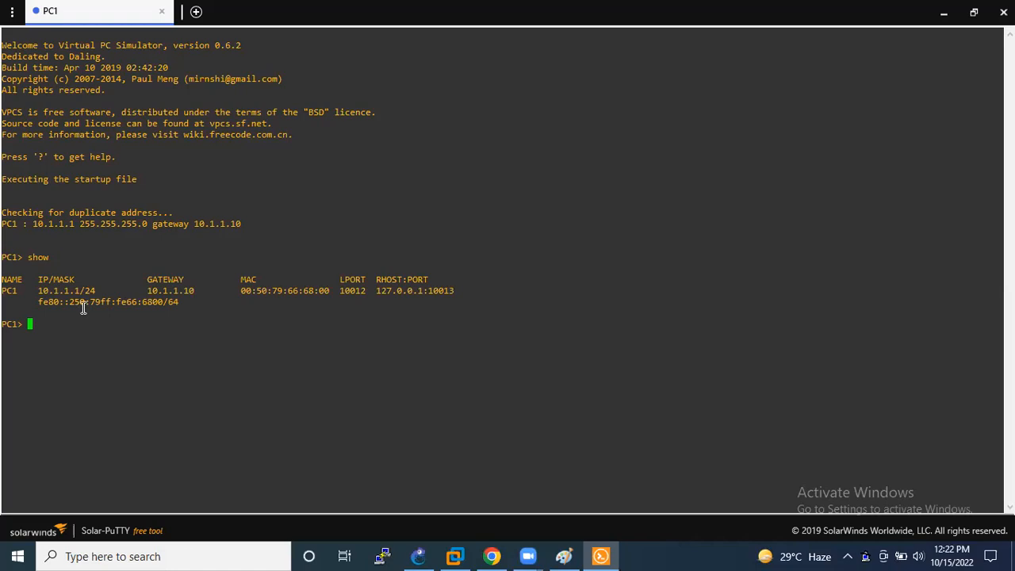
Ping 10.1.2.1 from PC1 and highlight the five timeout replies
text(ping 10.1.2.1)
key(Return)
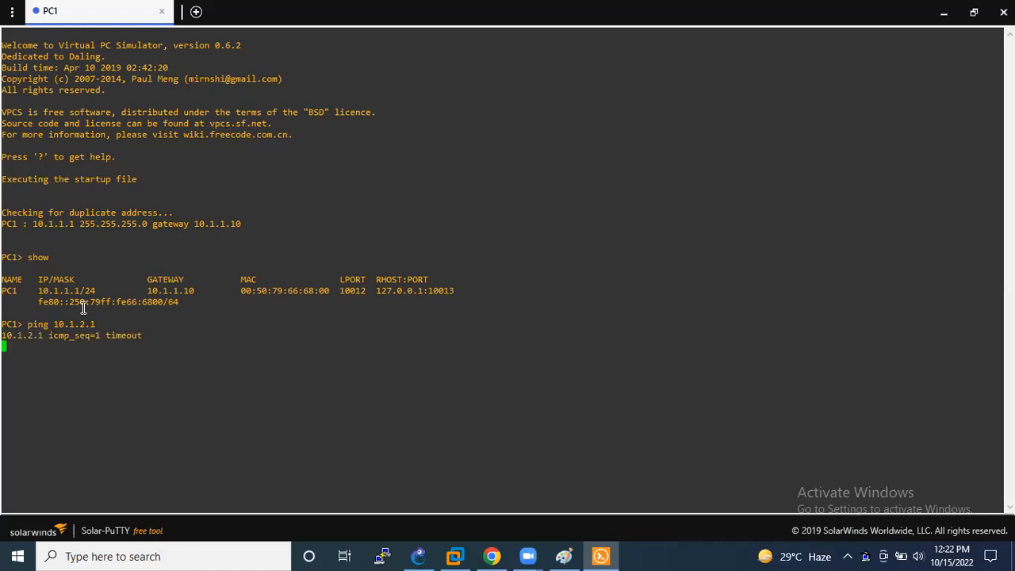
drag(96, 327, 27, 325)
click(122, 341)
drag(175, 347, 4, 315)
click(92, 340)
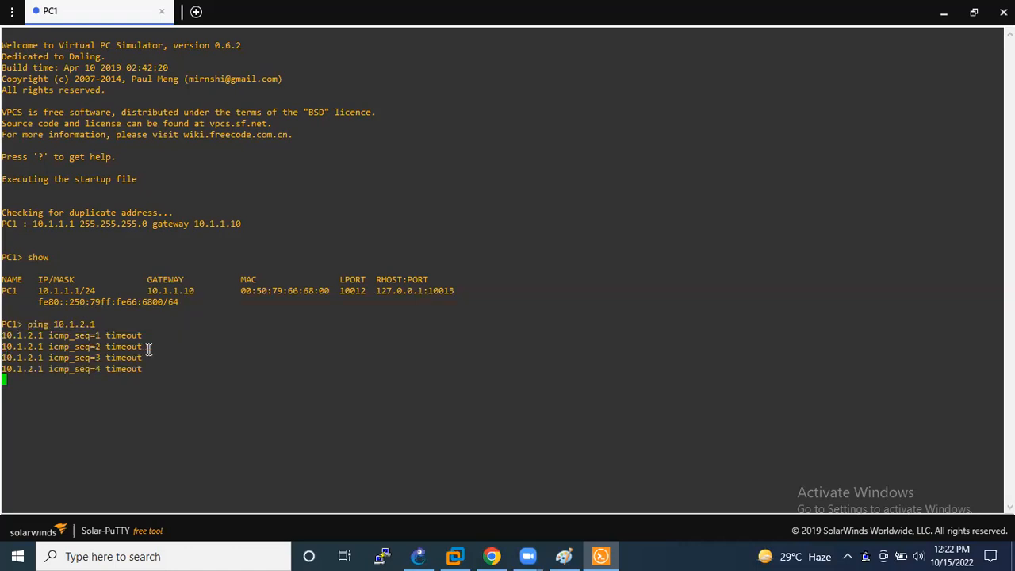
drag(155, 364, 8, 323)
click(119, 327)
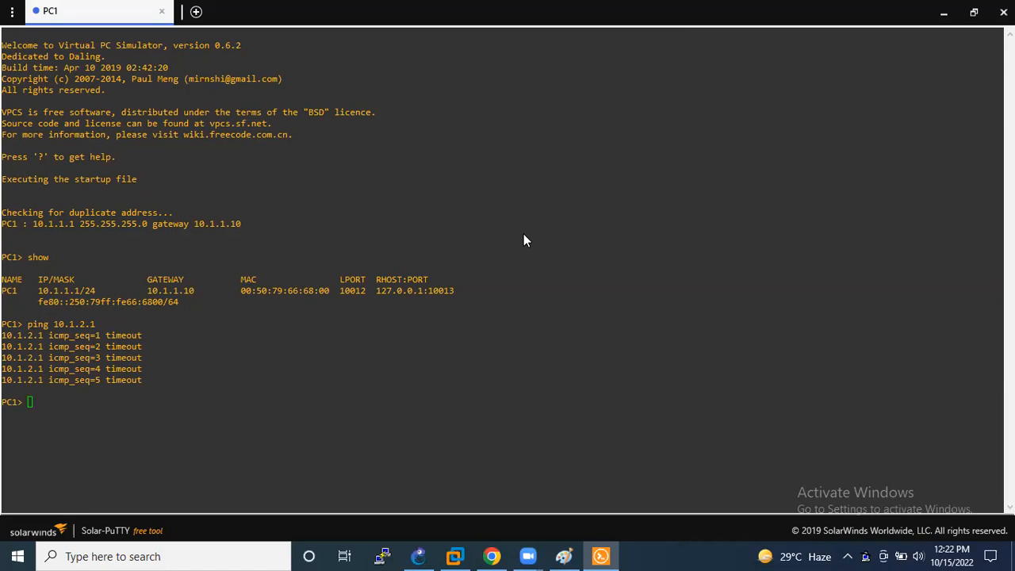
key(alt+Tab)
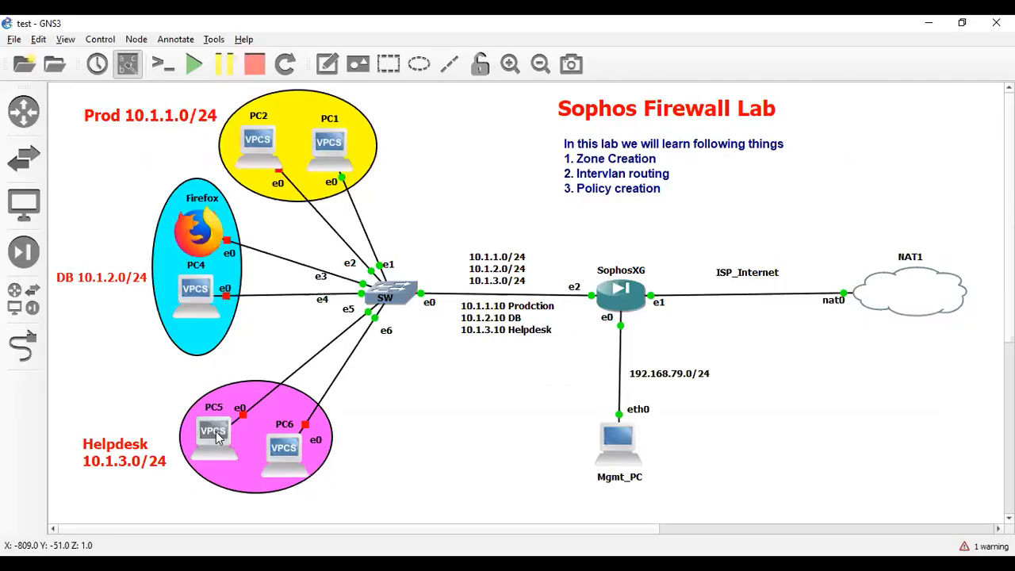
Start the lab hosts and open a console session to PC5
right_click(217, 89)
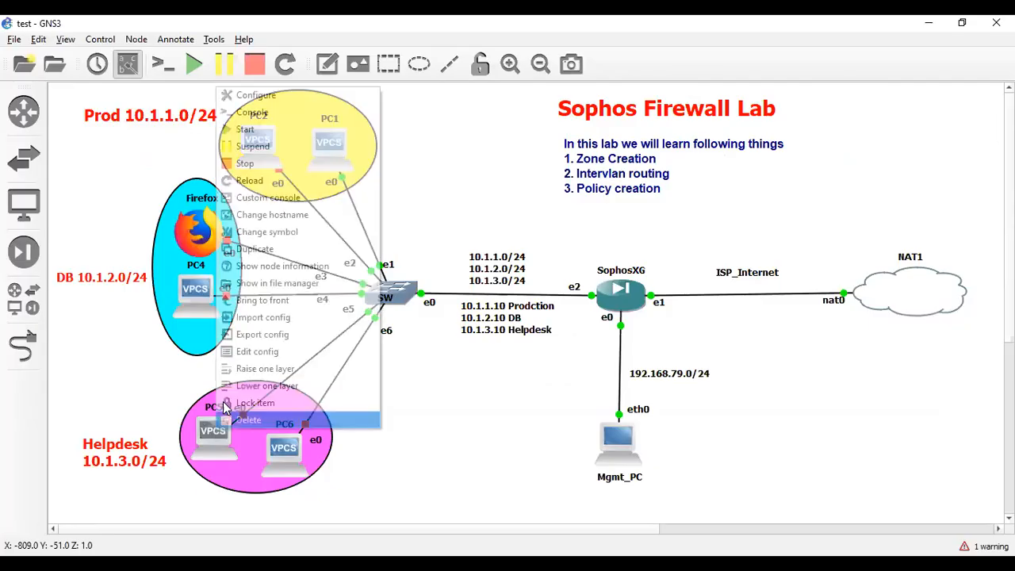
click(248, 130)
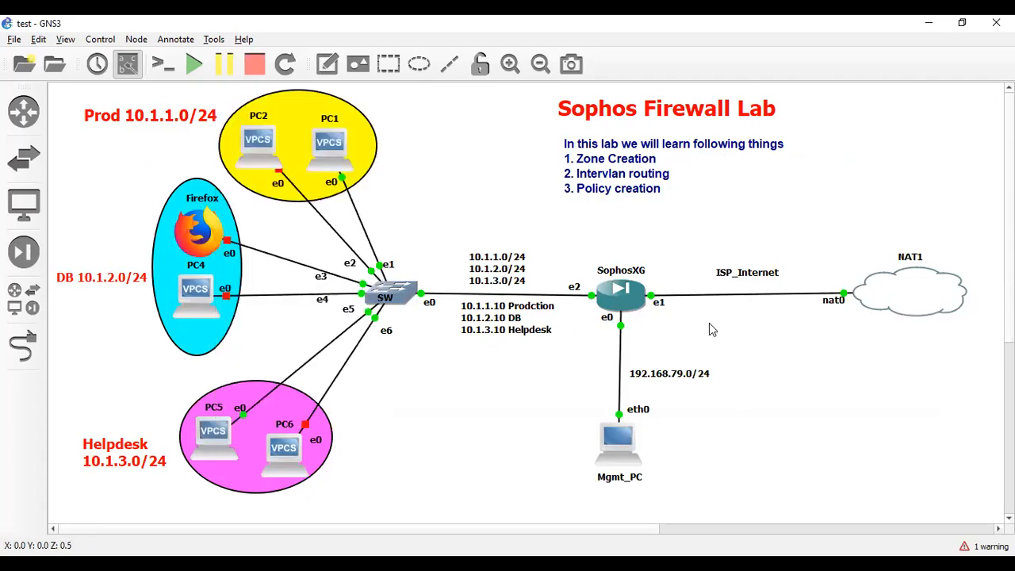
right_click(208, 432)
click(255, 119)
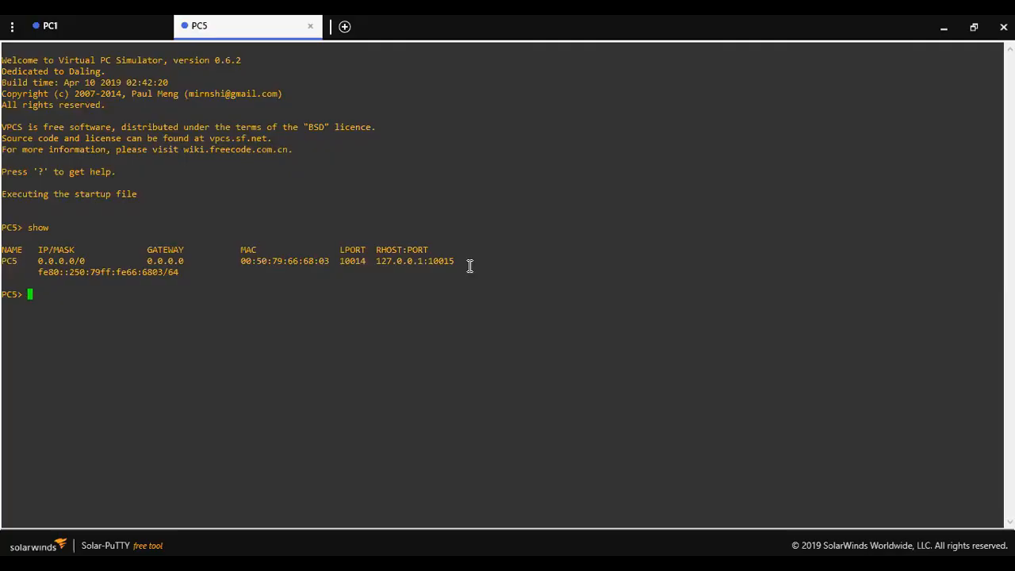
Set PC5 to 10.1.3.1 255.255.255.0 with gateway 10.1.3.10 and save it
text(ip 10.1.3.1 255.255.255.0 10.1.3.10)
key(Return)
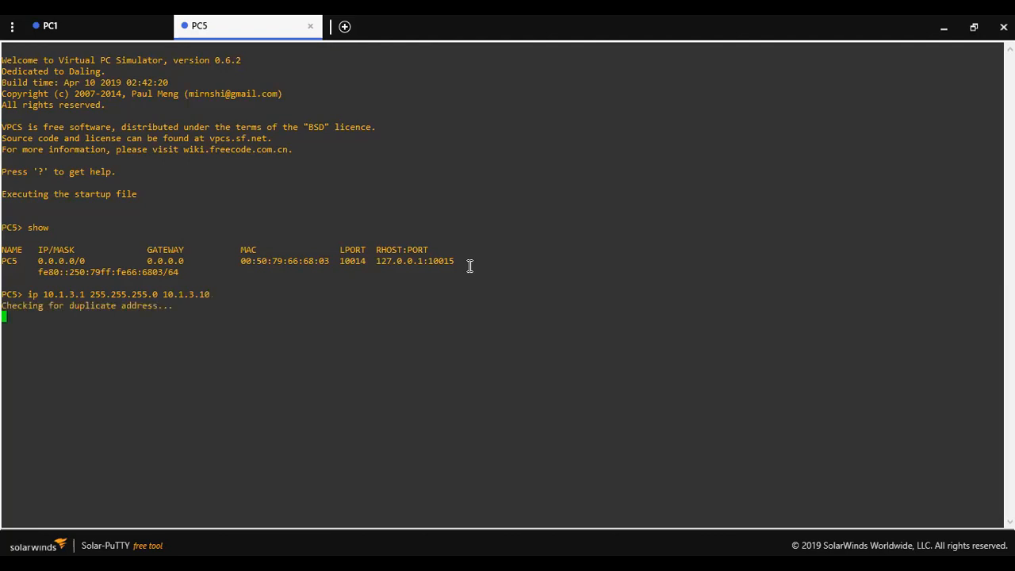
text(save)
key(Return)
Ping 8.8.8.8 from PC5 and observe the timeouts
text(ping 8.8.8.8)
key(Return)
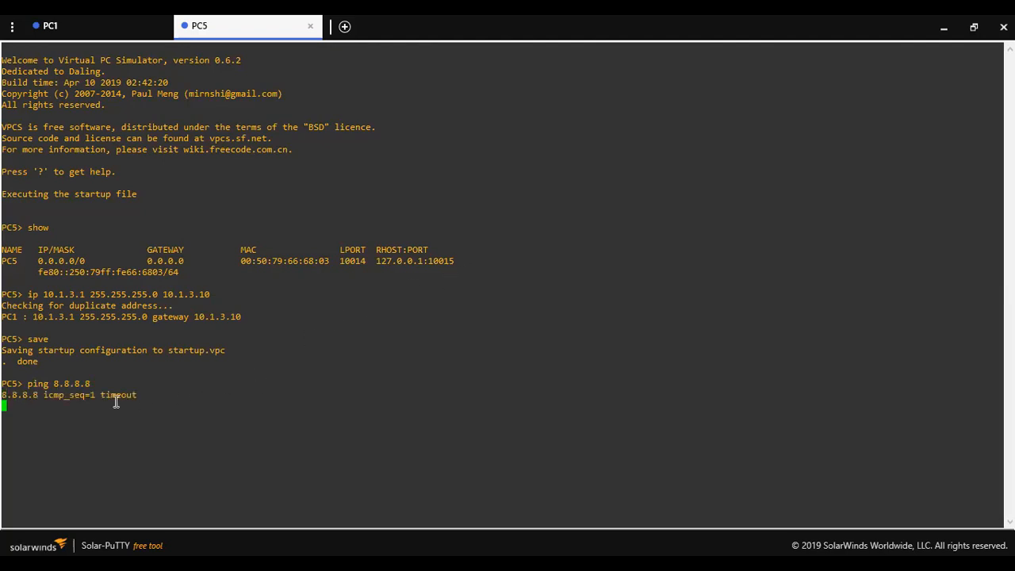
drag(93, 386, 22, 386)
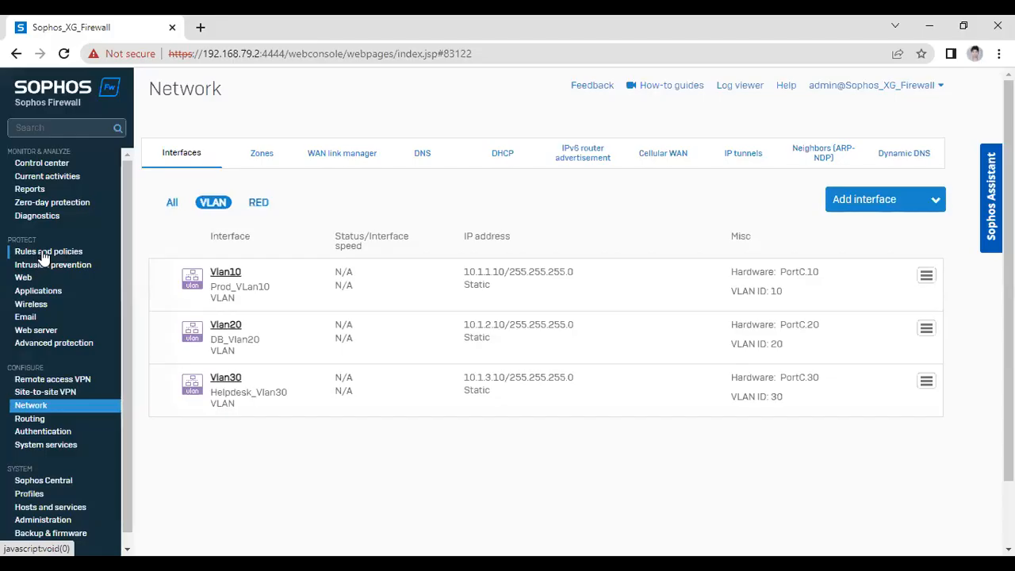
Open a blank New firewall rule form from the Rules and policies list
click(44, 254)
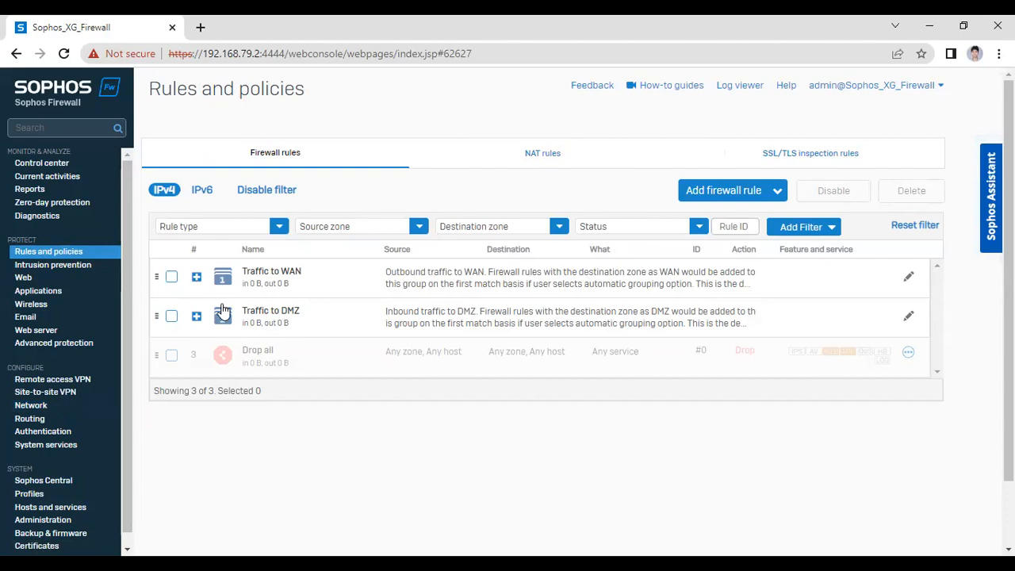
click(777, 190)
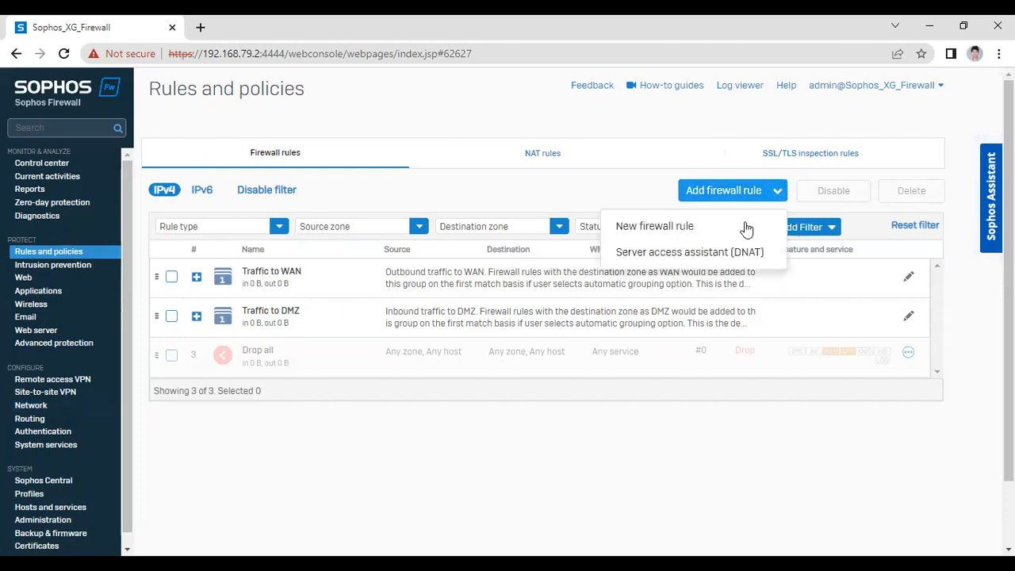
click(662, 229)
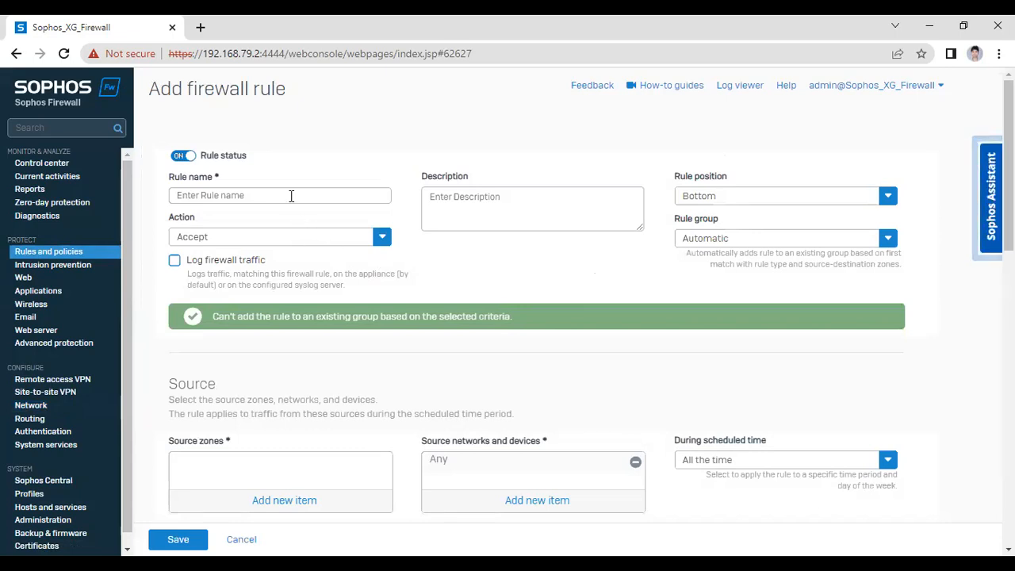
click(291, 195)
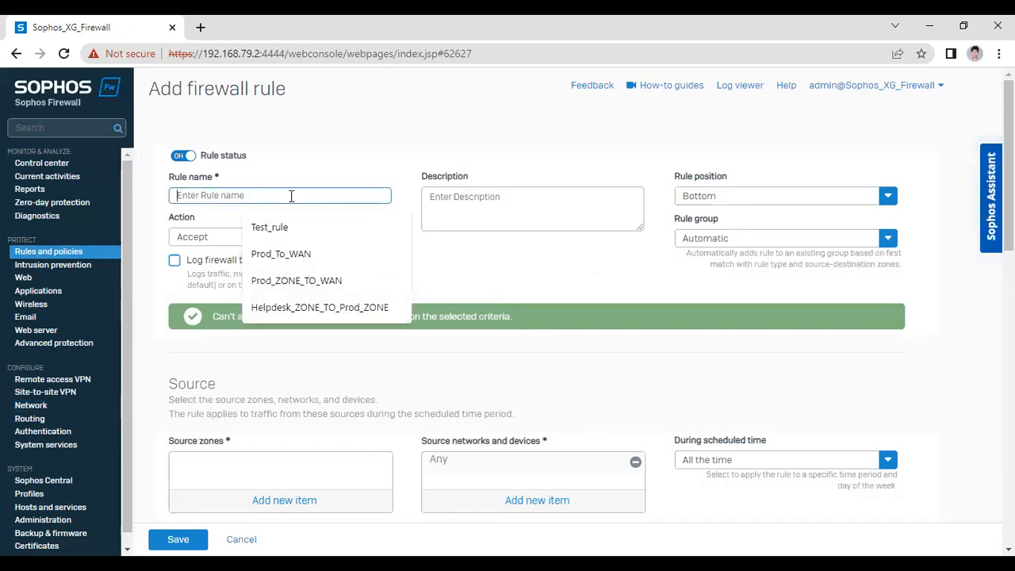
click(717, 42)
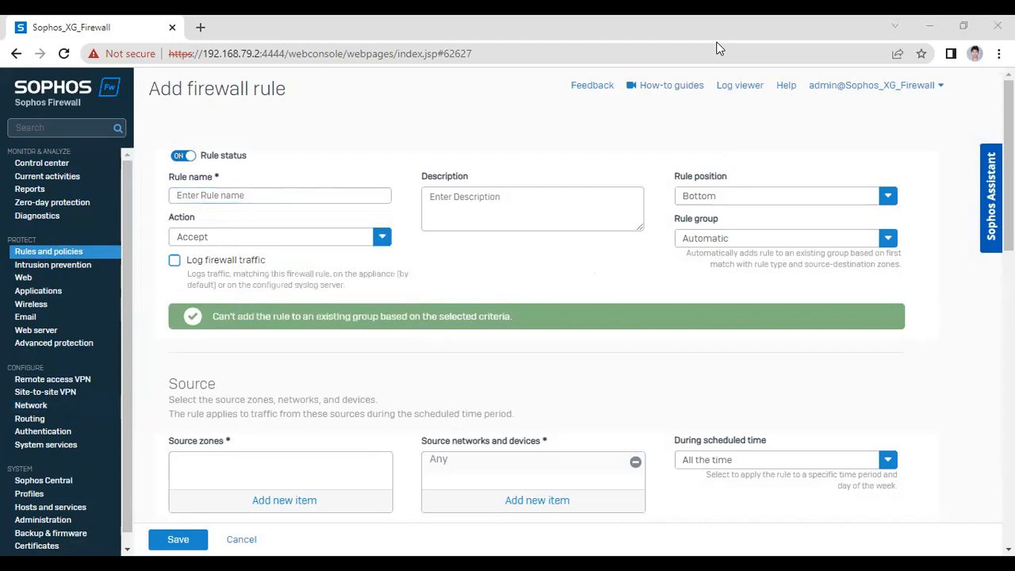
key(alt+Tab)
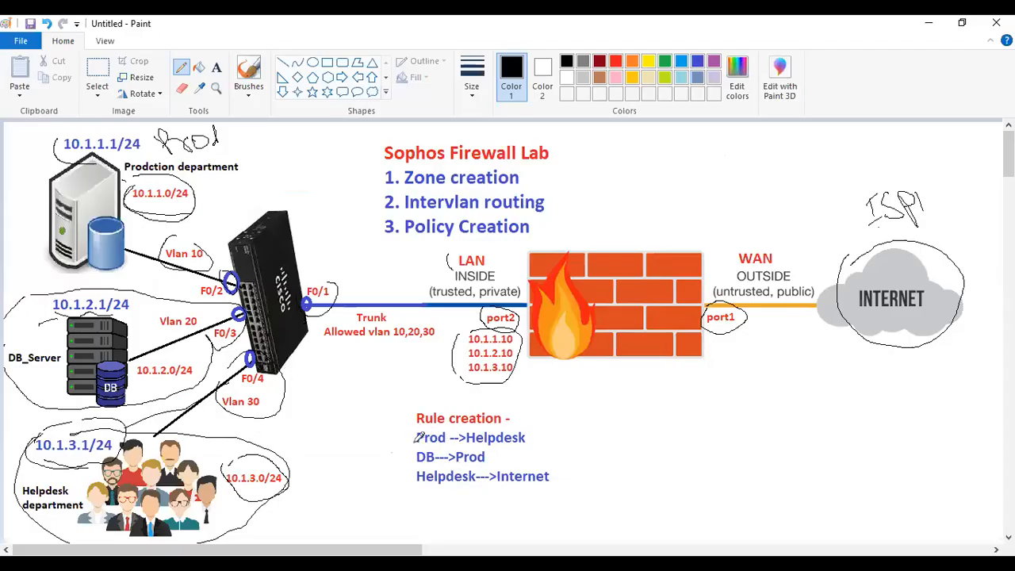
Underline the Prod→Helpdesk, DB→Prod and Helpdesk→Internet rule lines with the pencil
drag(418, 448, 481, 449)
drag(419, 465, 491, 458)
mouse_move(418, 488)
mouse_down()
mouse_move(479, 493)
mouse_move(555, 480)
mouse_up()
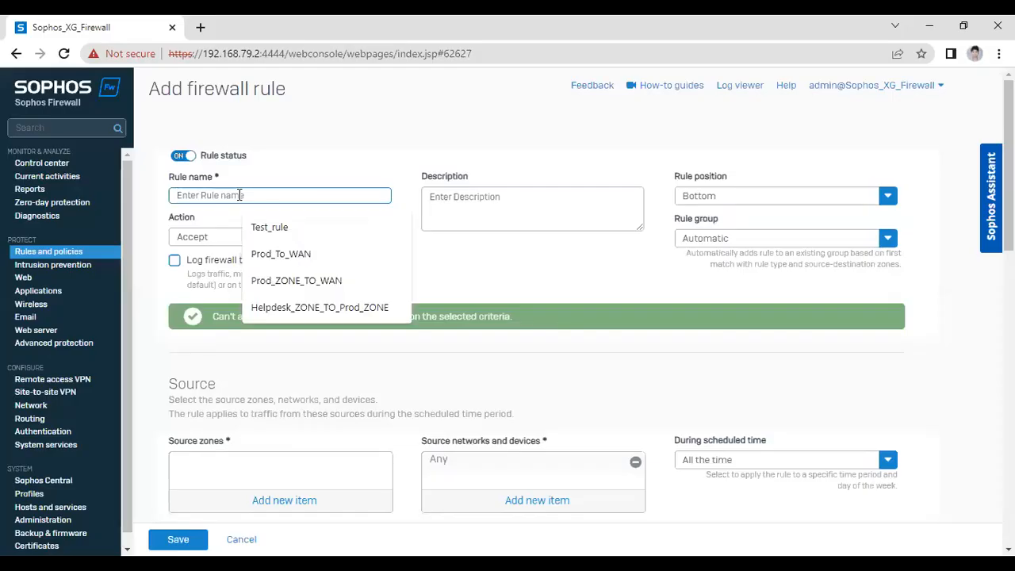
Name the rule Prod_to_helpdesk, position it at the top, and enable firewall traffic logging
text(Prod)
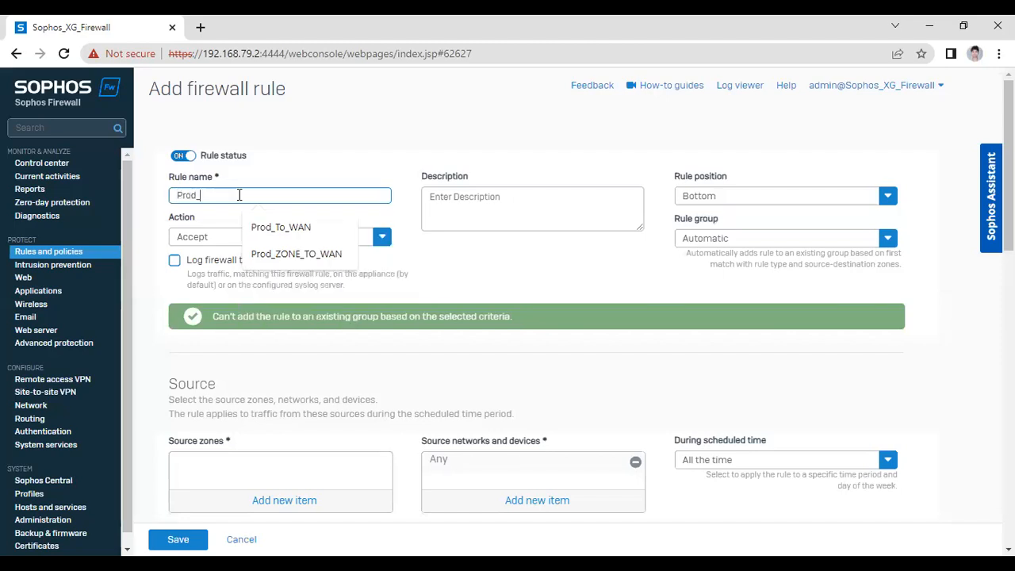
text(_to_helpdesk)
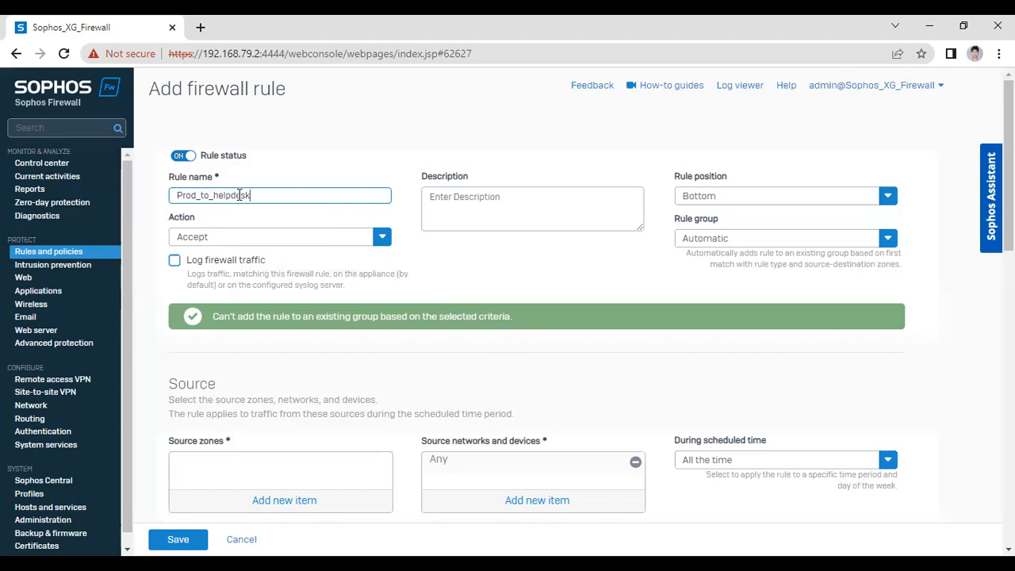
click(839, 200)
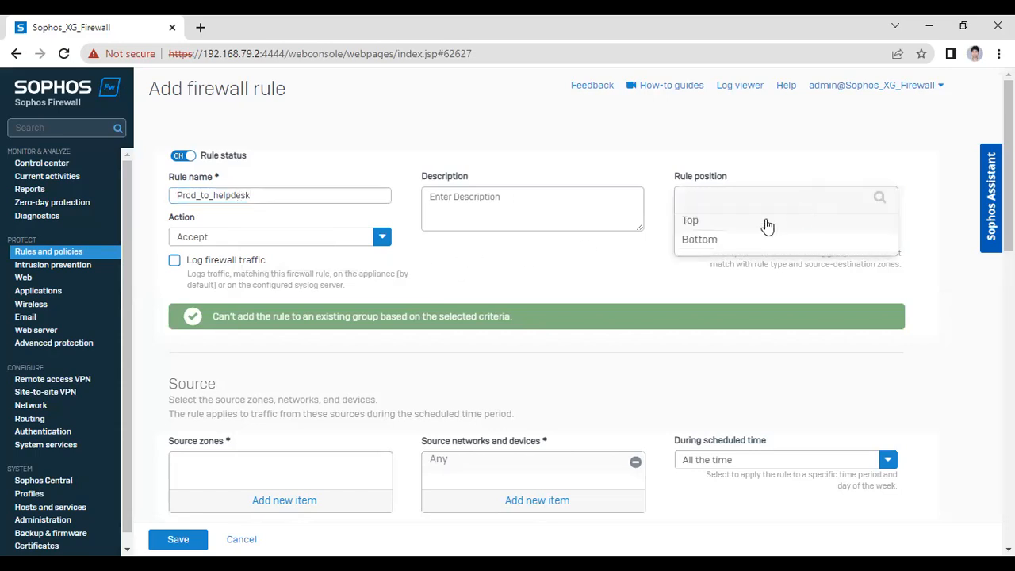
click(711, 222)
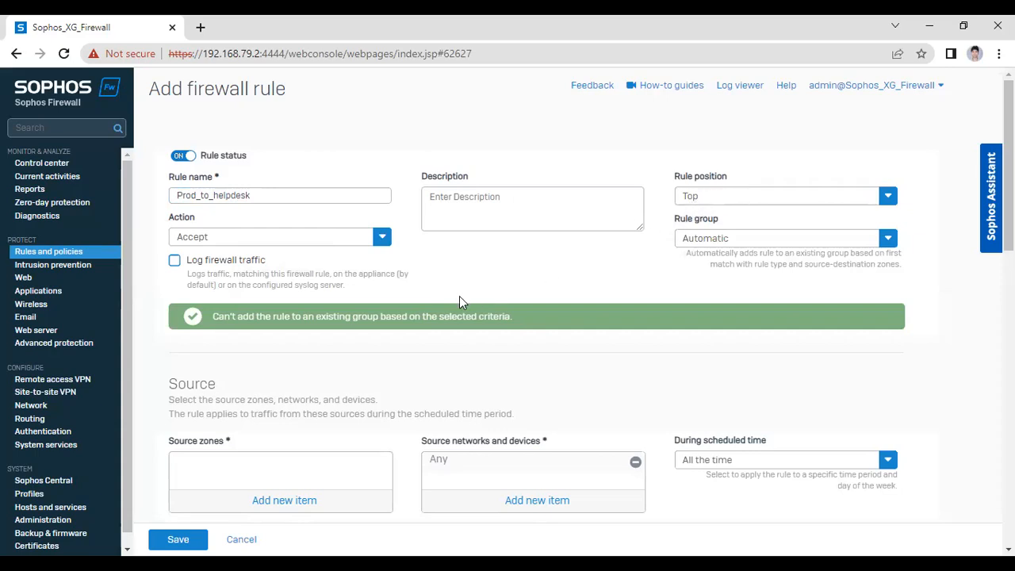
scroll(459, 296, down, 1)
click(175, 186)
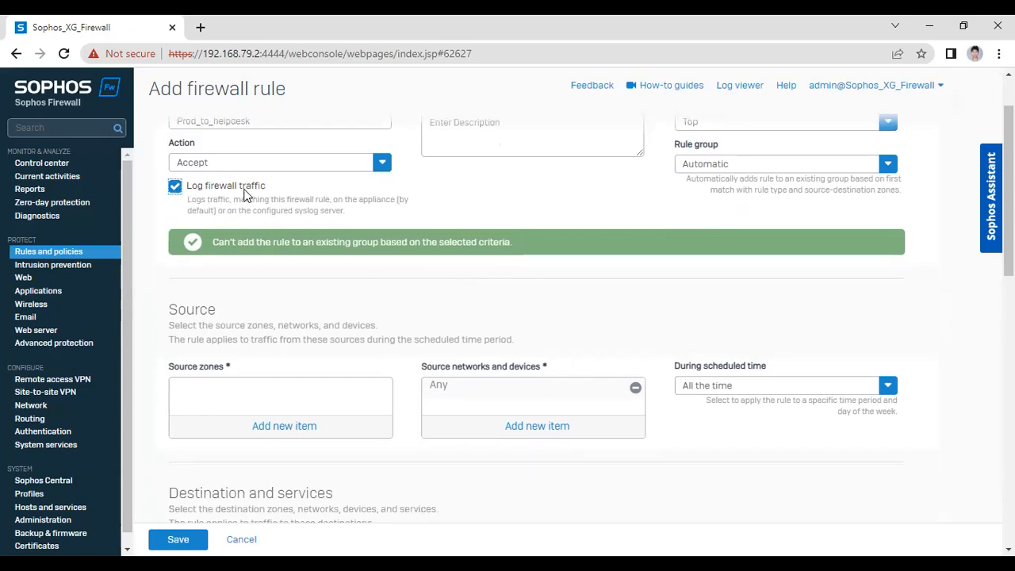
scroll(281, 246, up, 1)
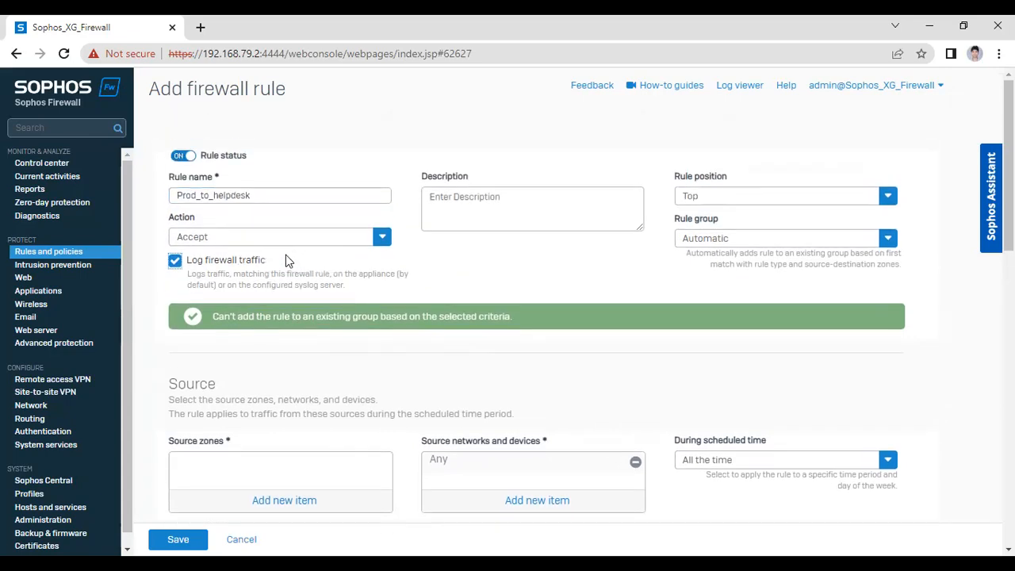
scroll(262, 279, down, 3)
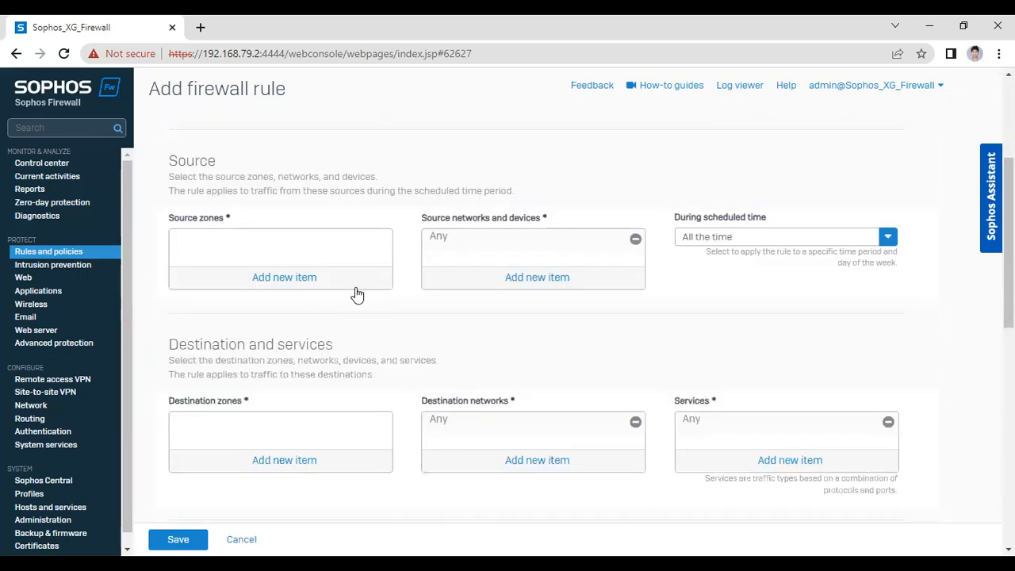
Apply Prod_VLan10 as the rule's source zone
click(284, 281)
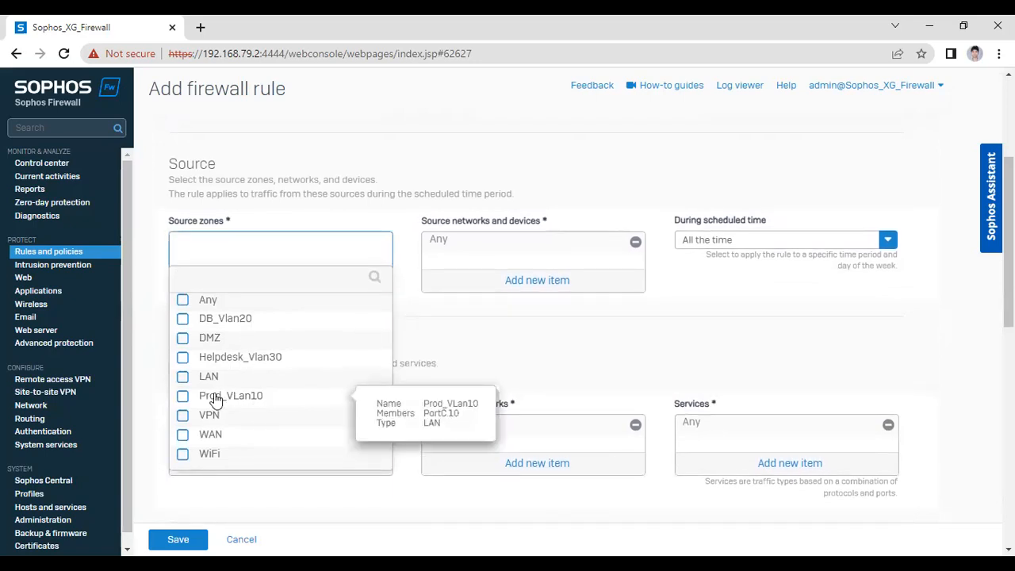
click(214, 400)
scroll(238, 373, down, 1)
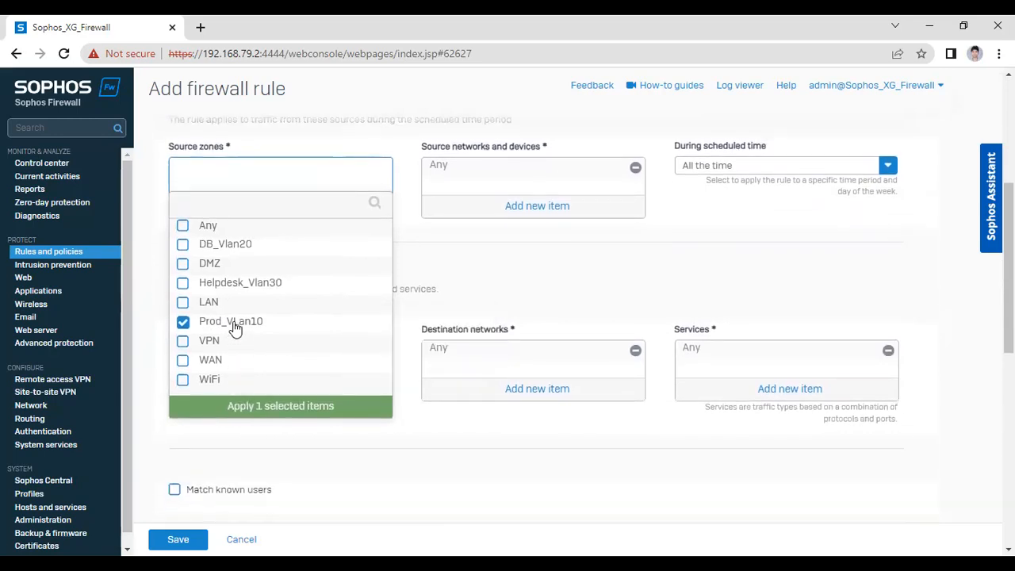
click(268, 407)
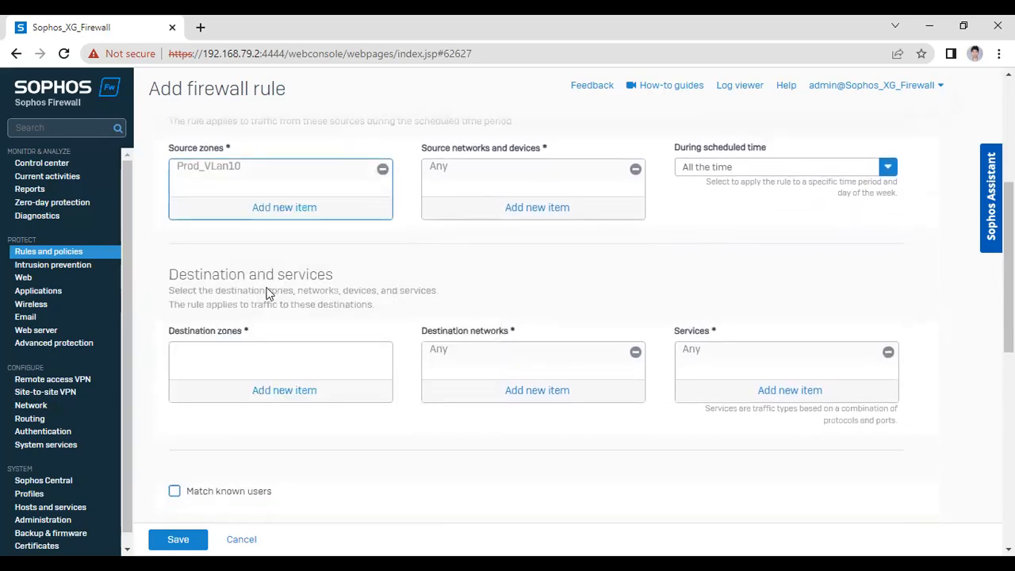
scroll(380, 333, up, 2)
scroll(380, 340, down, 2)
Review the source networks and devices options, leaving source networks at Any
click(521, 212)
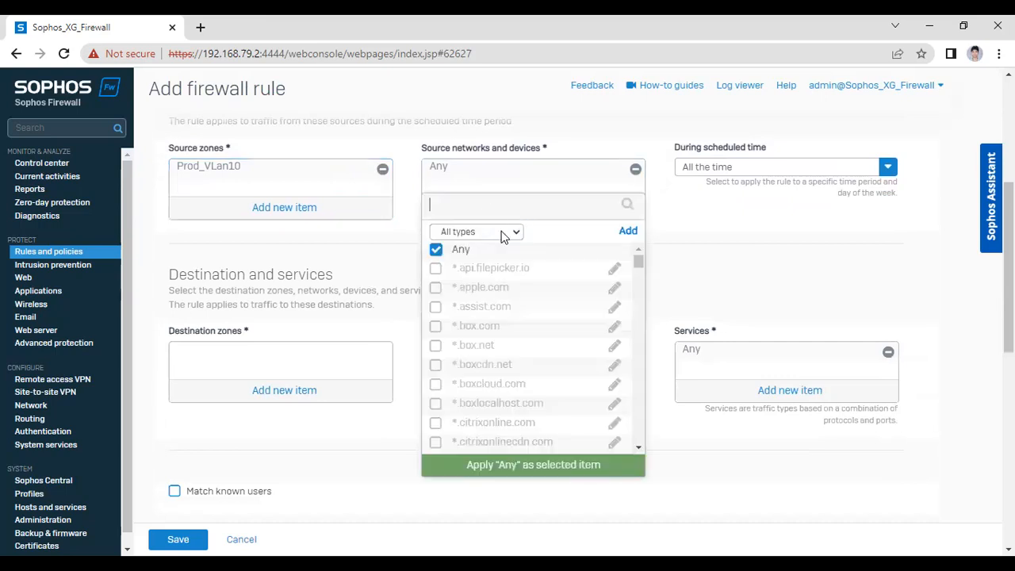
click(716, 227)
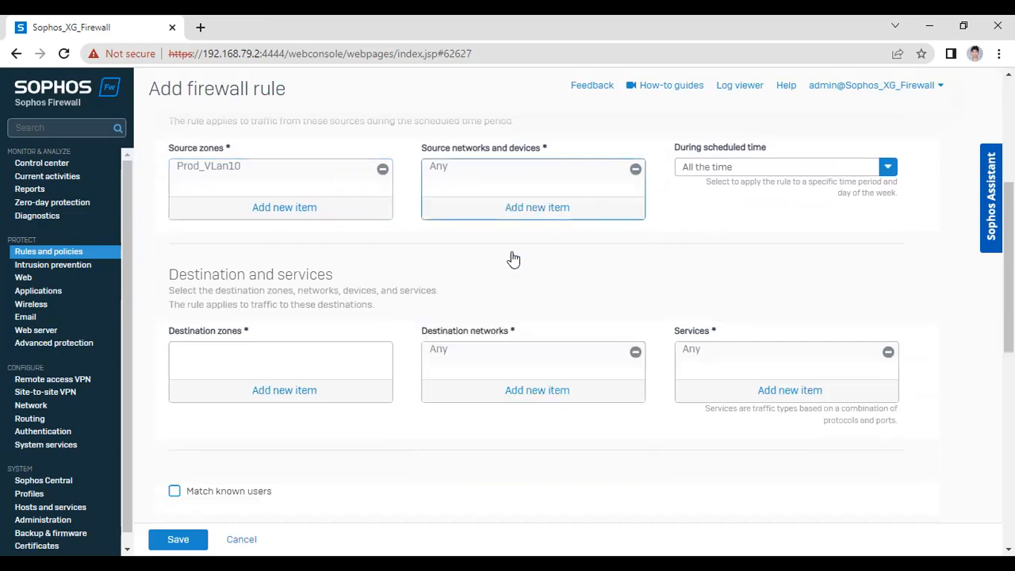
click(621, 230)
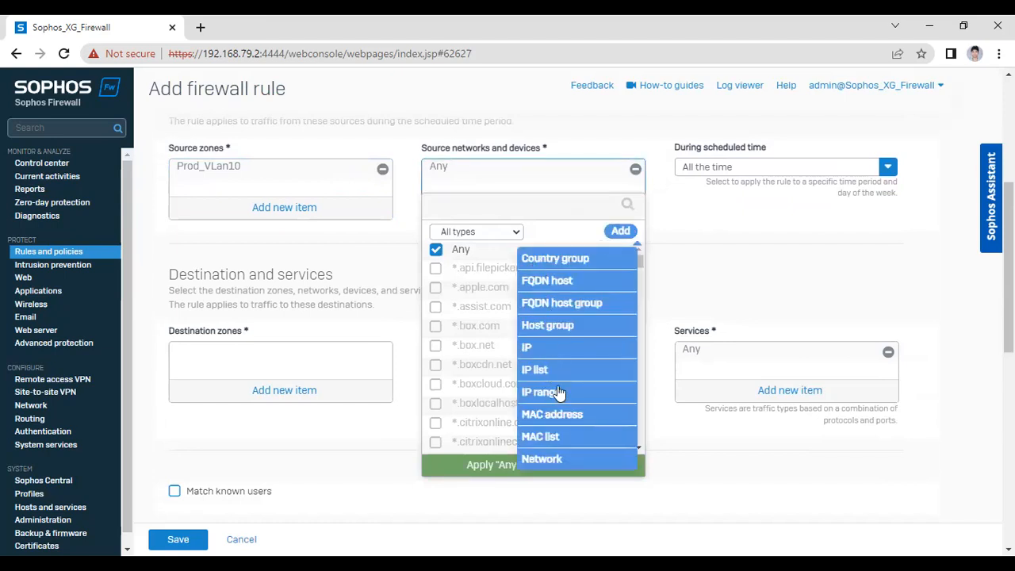
Try saving a new IP host named 10.1.1.1 with address 10.1.1.1; the existing name blocks it
click(529, 351)
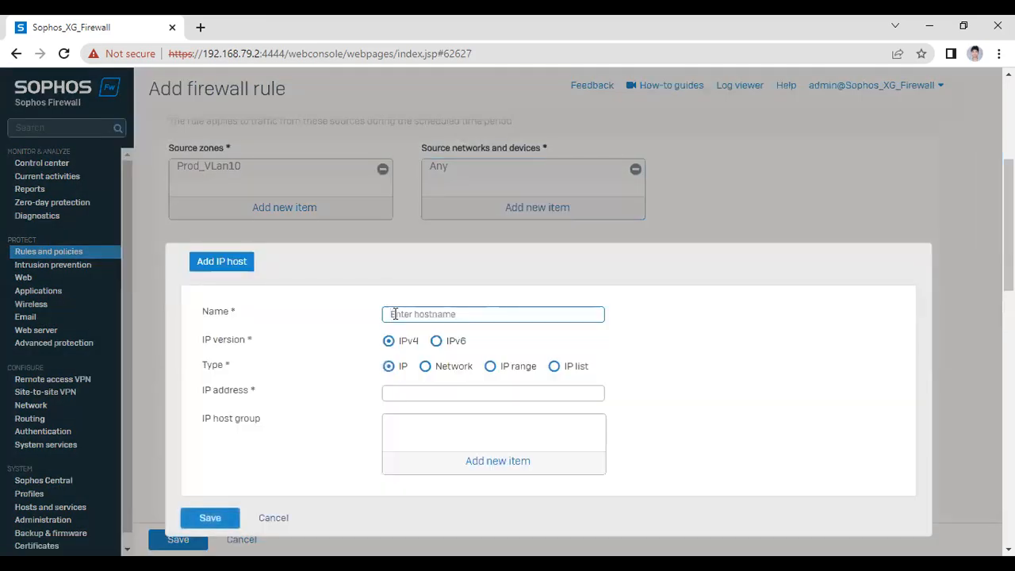
text(10.1)
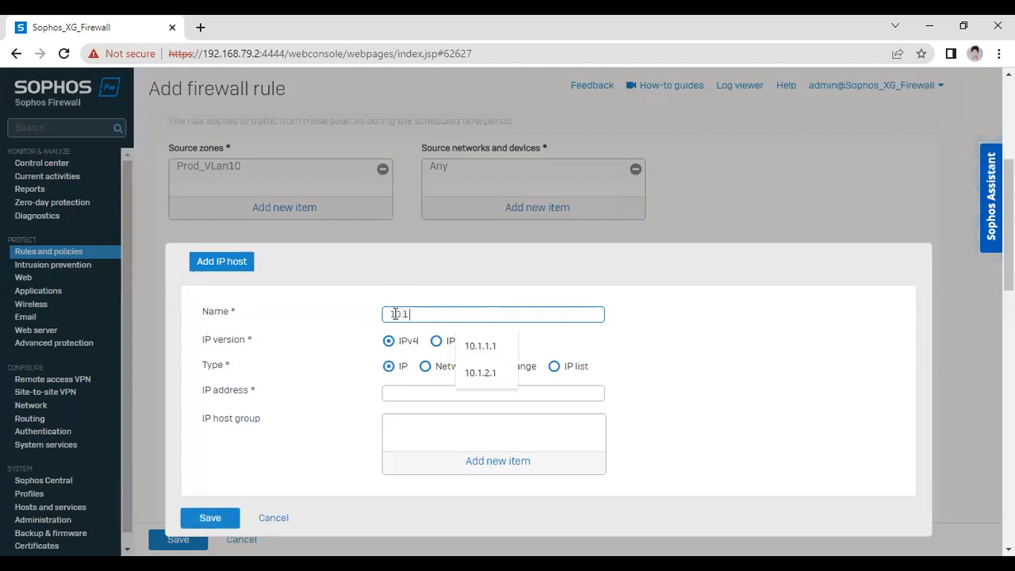
text(.1.1)
click(430, 392)
text(10.1.1.1)
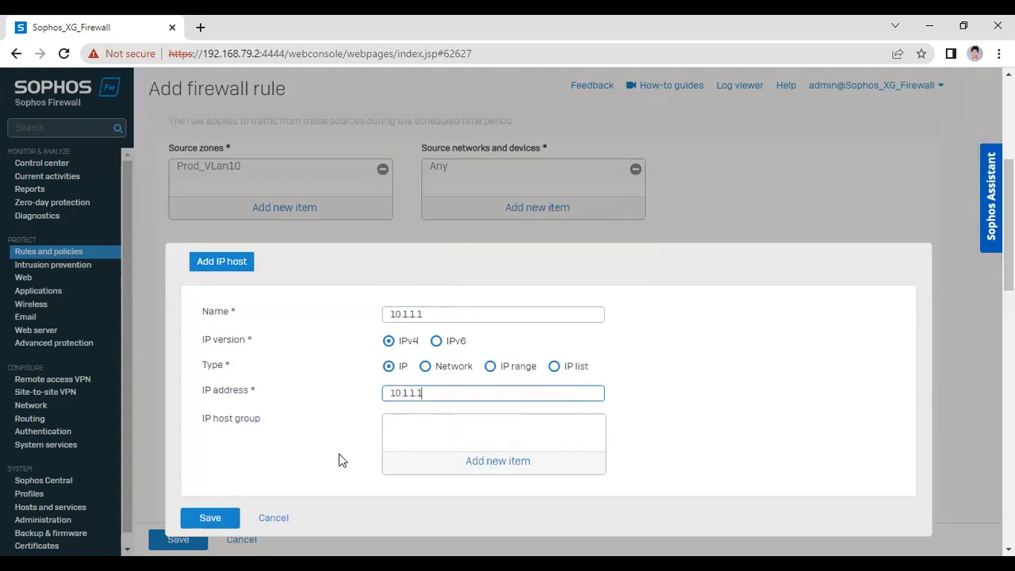
click(205, 517)
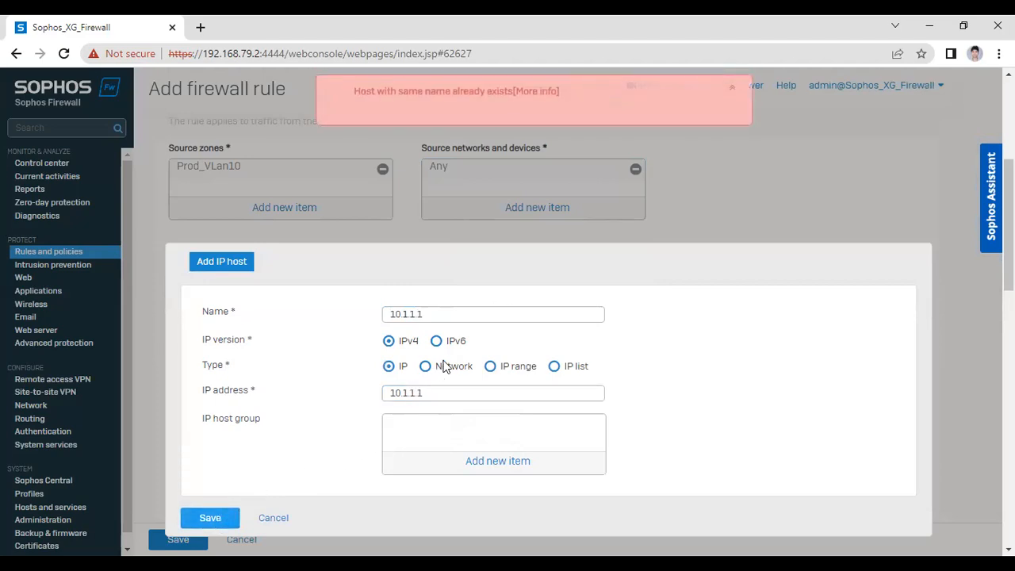
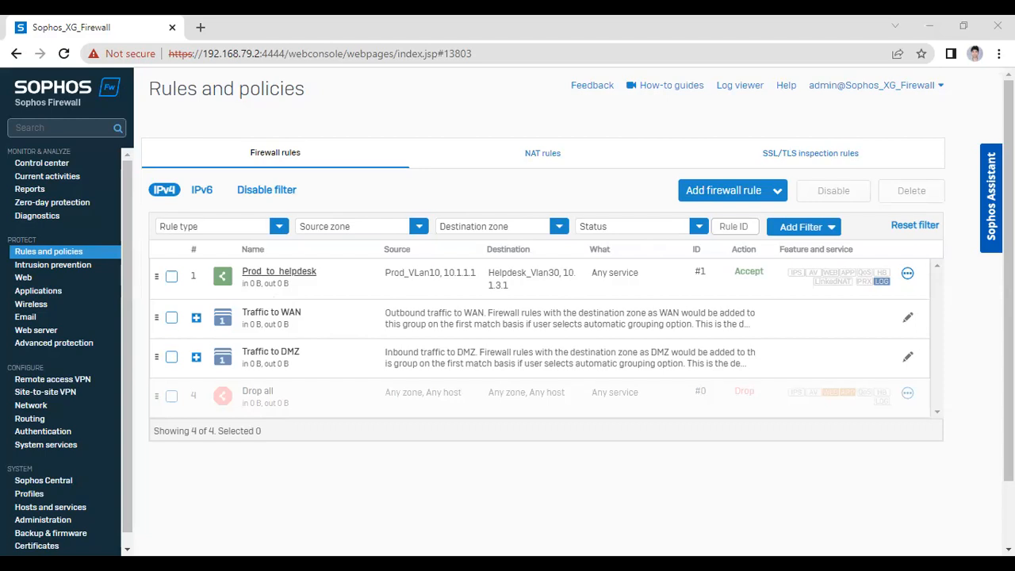
Start a new firewall rule named DB_to_prod with firewall traffic logging turned on
click(761, 191)
click(644, 229)
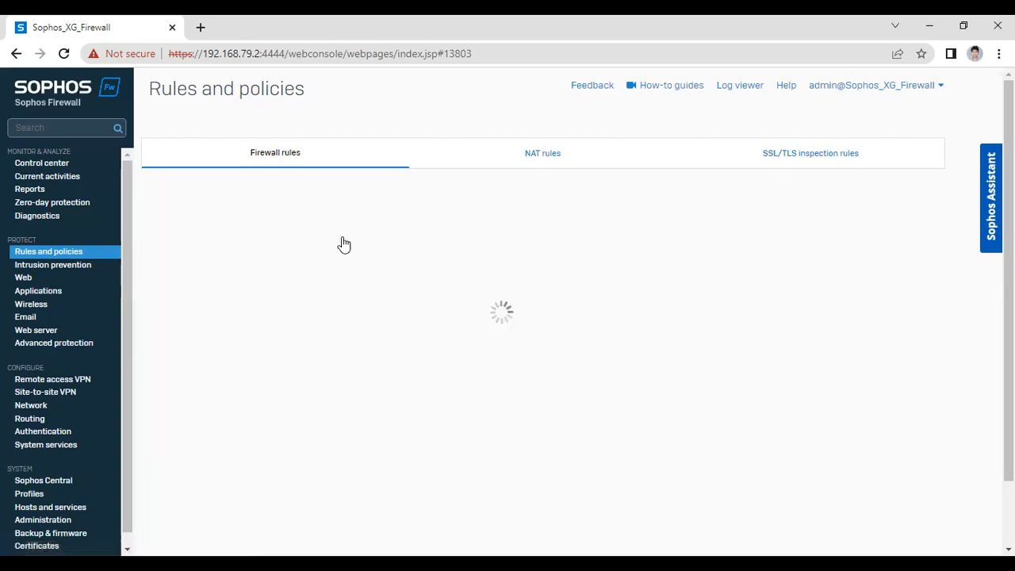
click(233, 196)
text(DB)
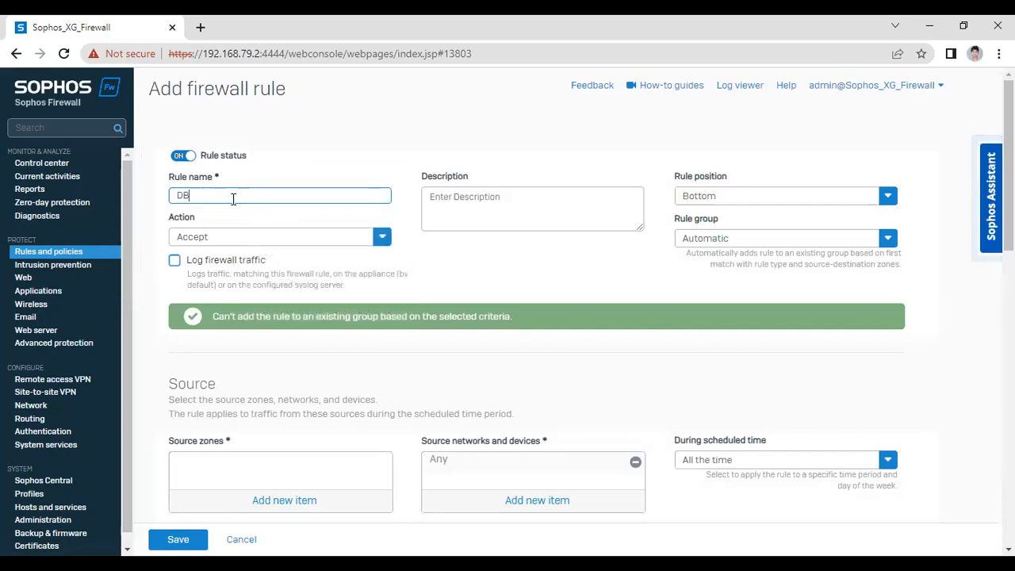
text(_to_prod)
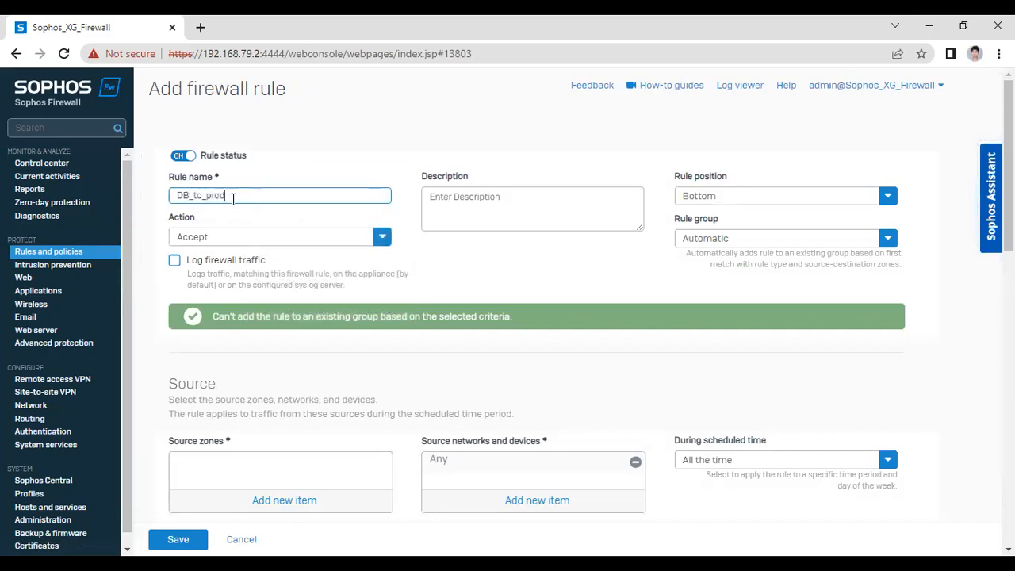
click(175, 261)
Leave the rule position at Bottom after briefly choosing Top
click(745, 203)
click(714, 221)
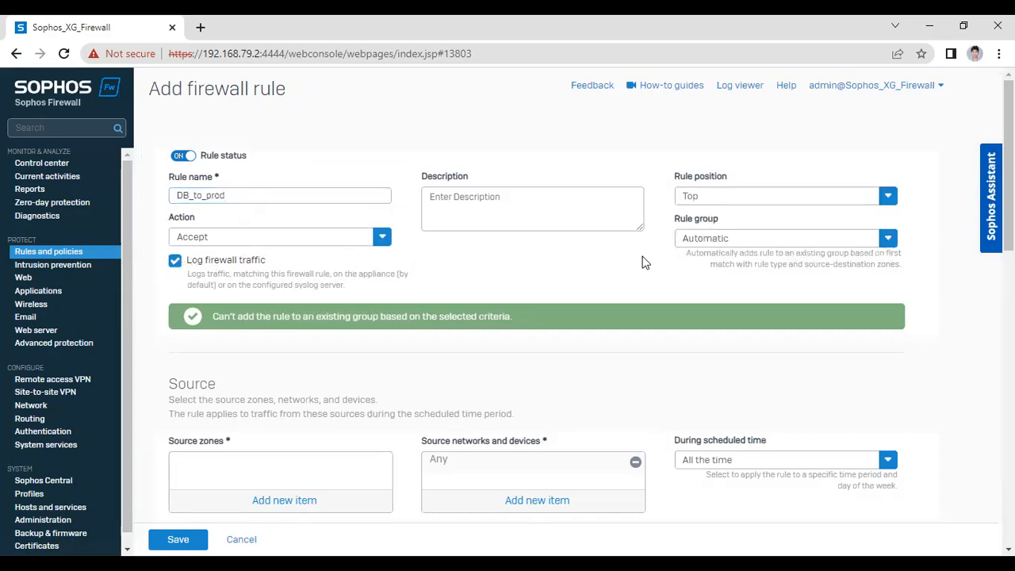
click(723, 204)
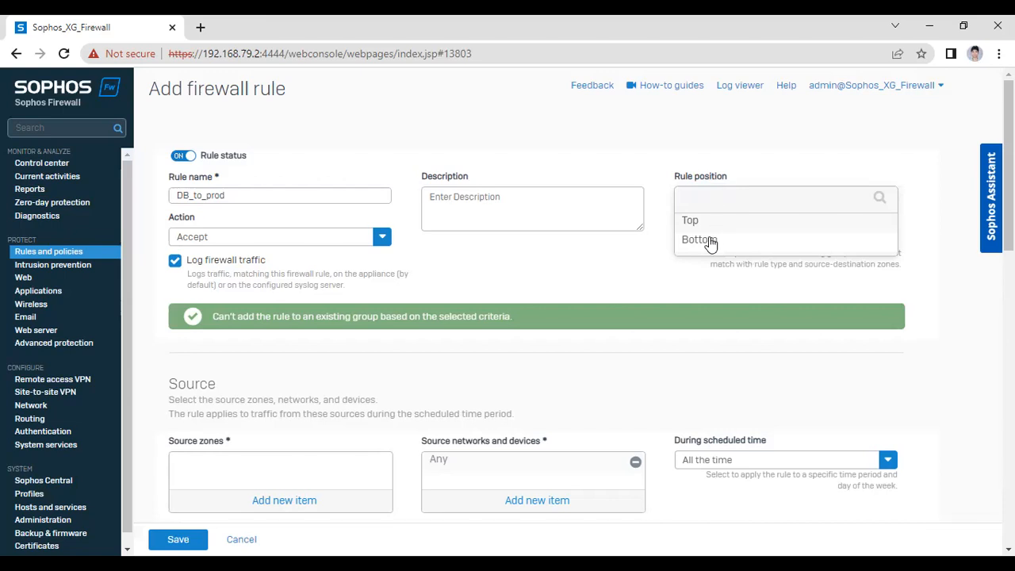
click(708, 239)
scroll(267, 264, down, 2)
scroll(267, 266, up, 1)
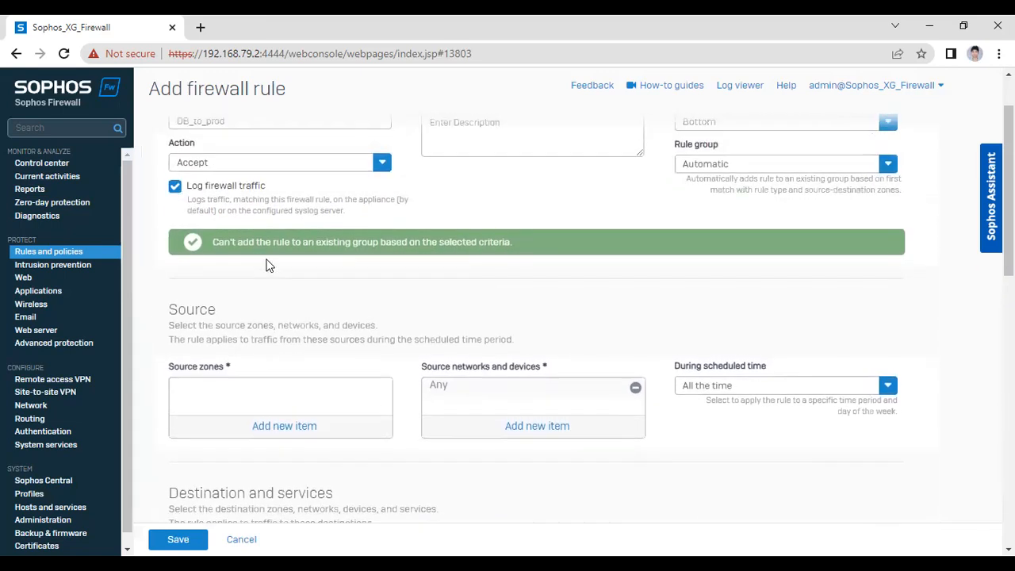
Set the rule's source zone to DB_Vlan20
scroll(454, 272, down, 1)
click(266, 353)
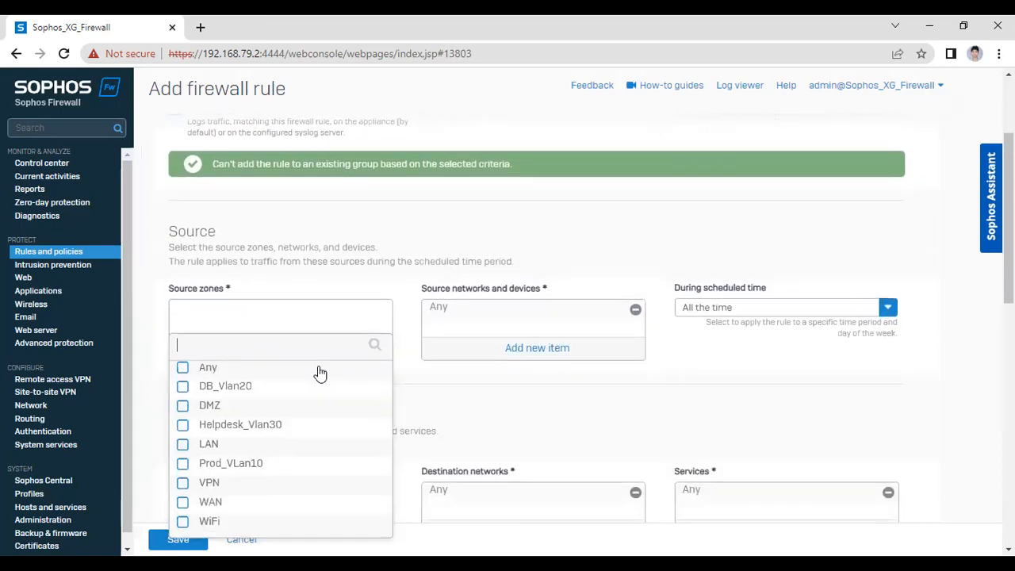
scroll(289, 284, up, 2)
scroll(213, 299, down, 4)
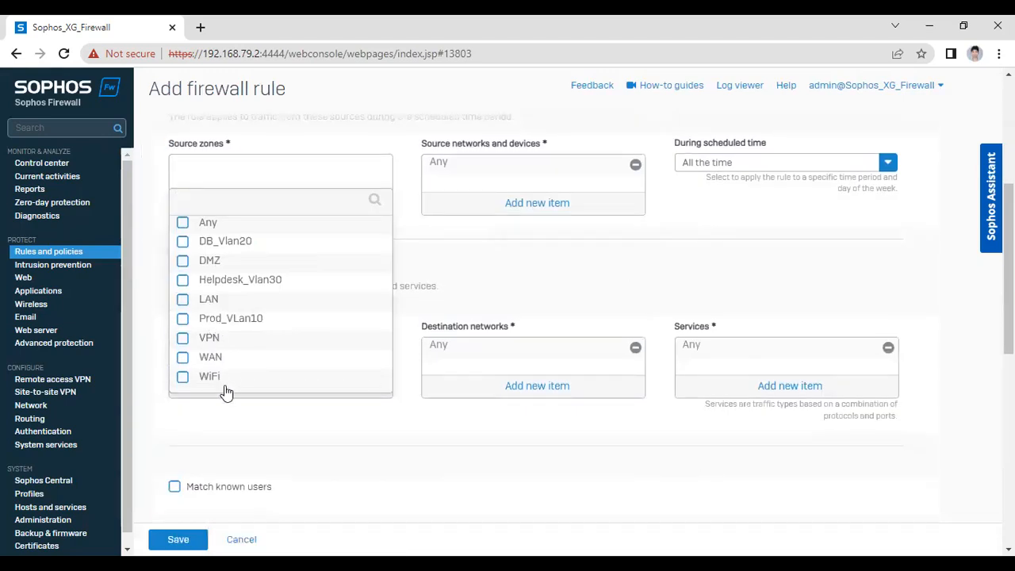
click(182, 244)
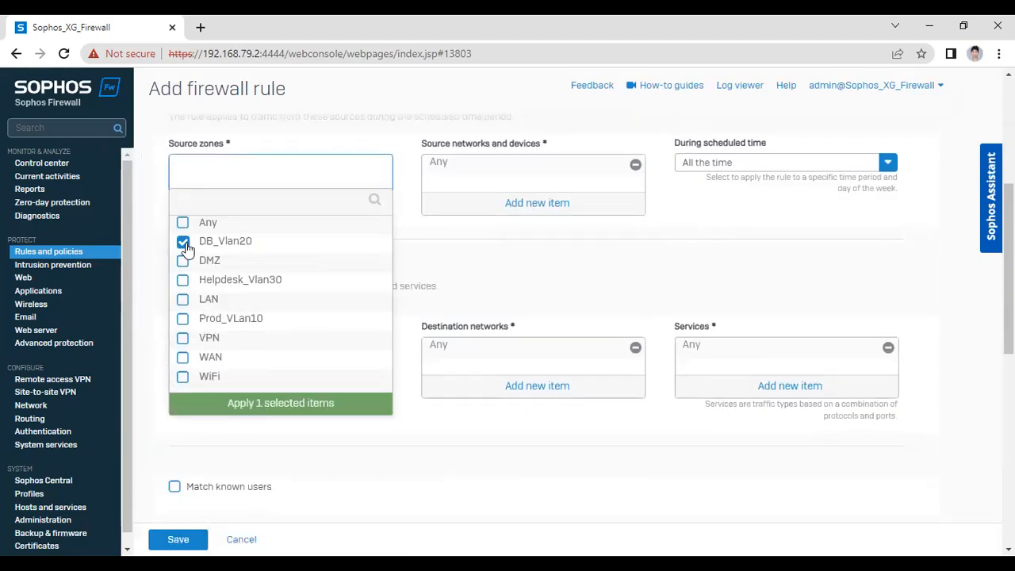
click(243, 406)
scroll(286, 274, up, 1)
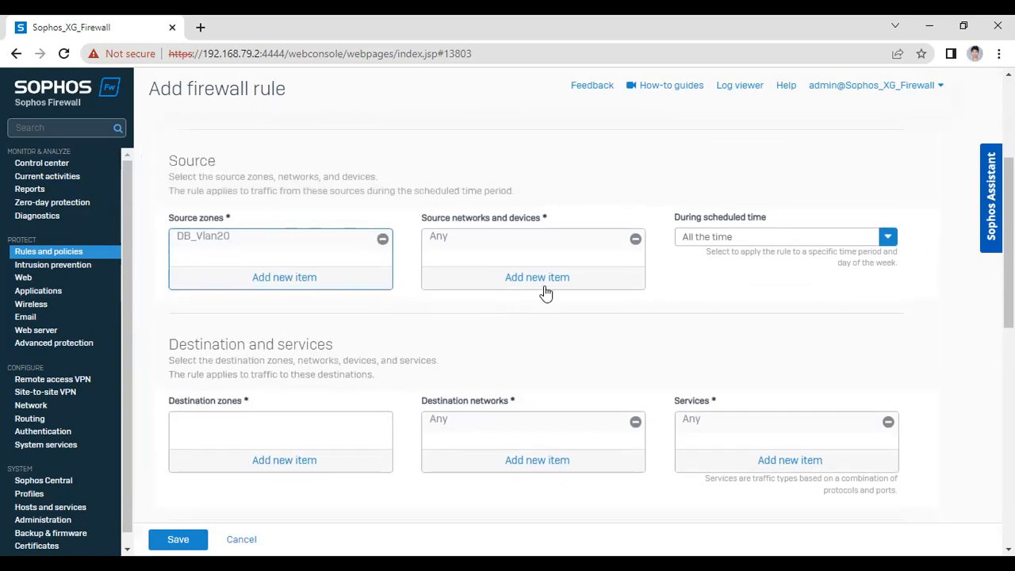
Replace Any with host 10.1.2.1 as the source network
click(435, 286)
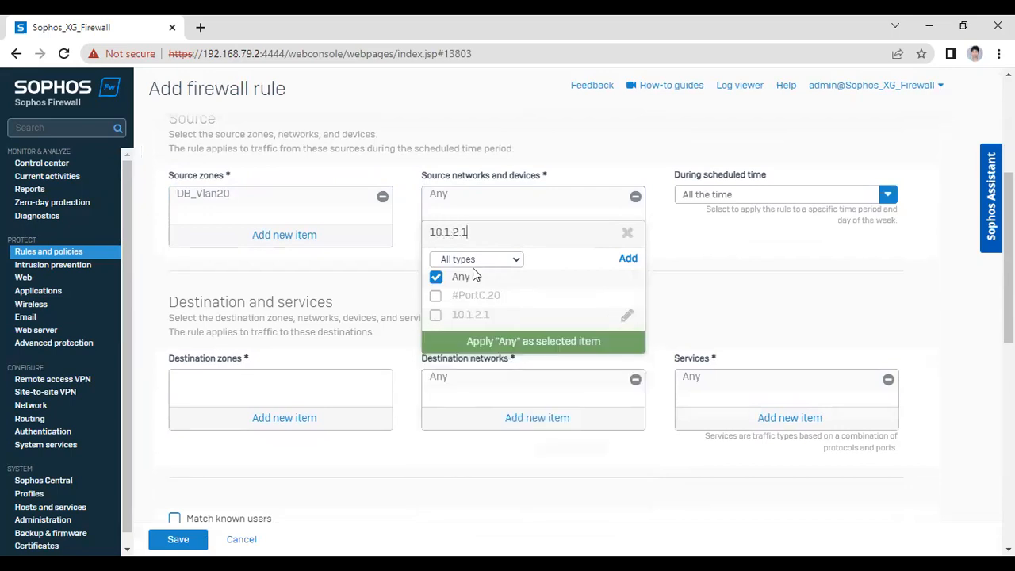
click(435, 277)
click(435, 315)
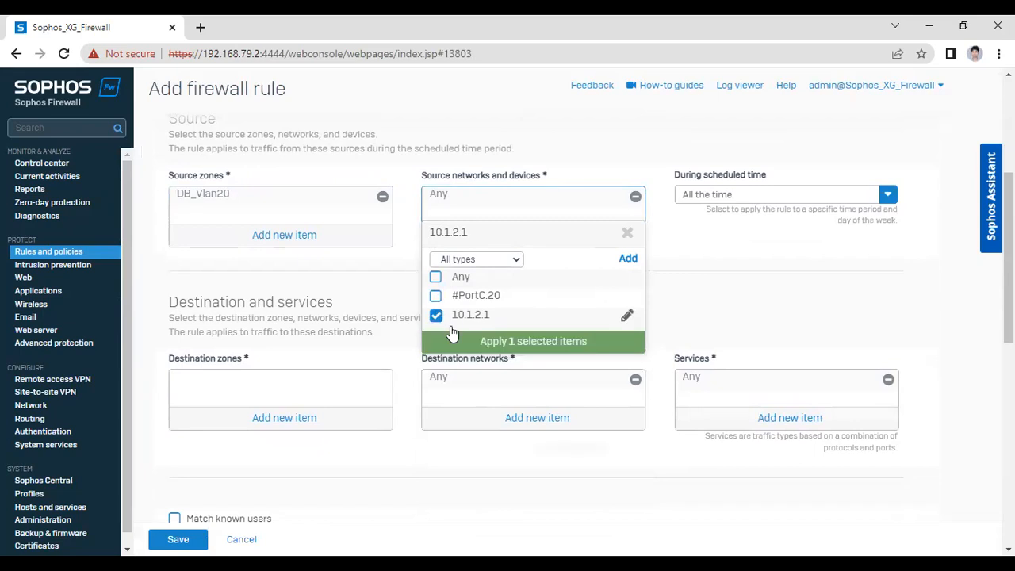
click(500, 349)
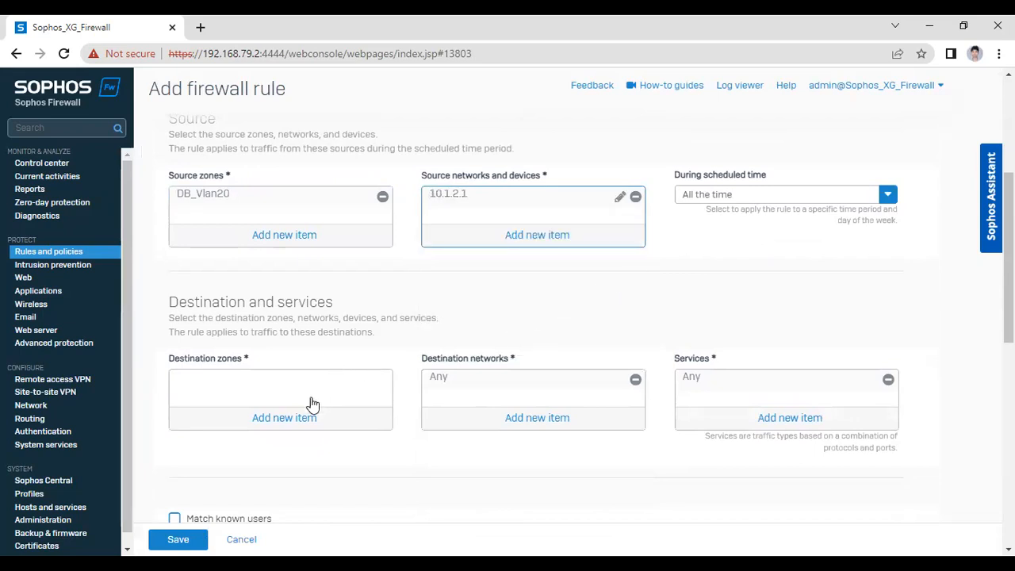
Set the rule's destination zone to Prod_VLan10
click(284, 418)
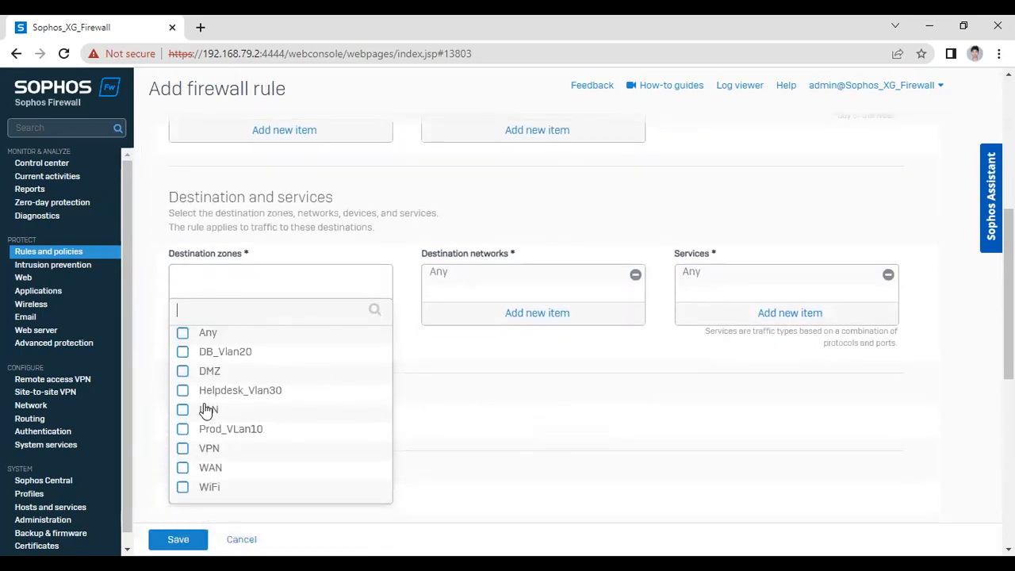
scroll(321, 307, up, 5)
scroll(226, 329, down, 5)
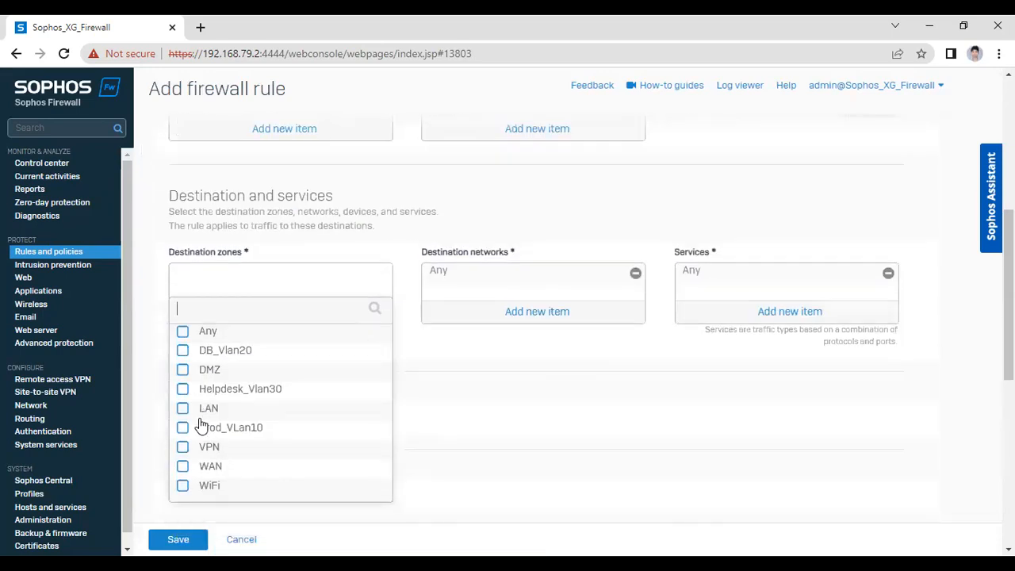
click(182, 429)
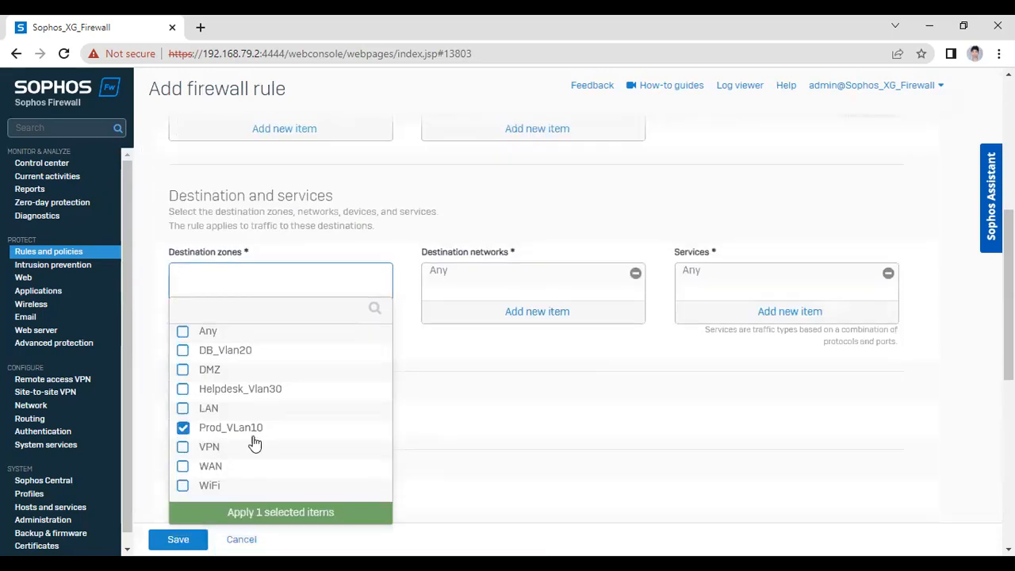
click(256, 513)
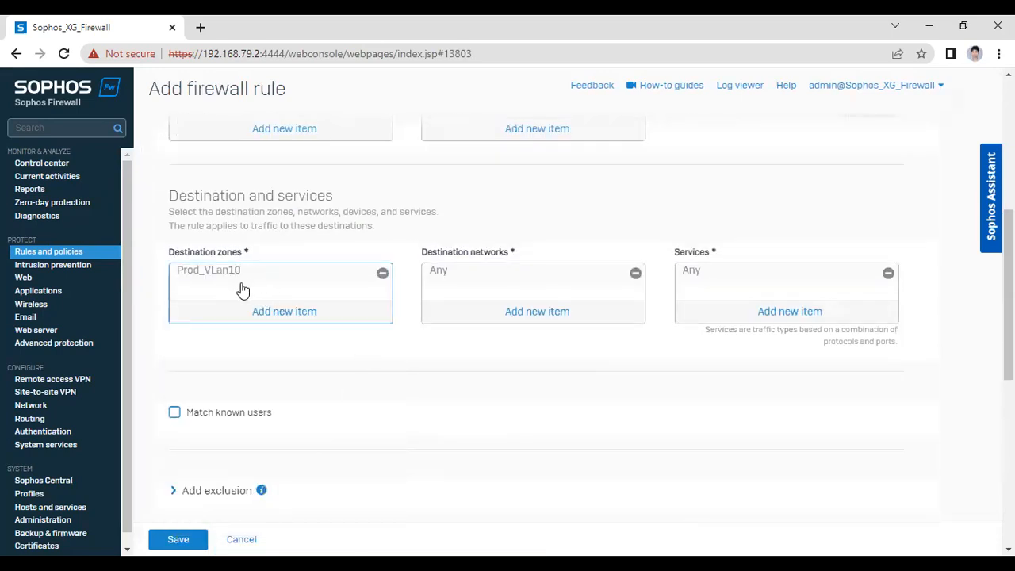
Replace Any with host 10.1.1.1 as the destination network and save the rule
click(522, 319)
scroll(514, 351, down, 1)
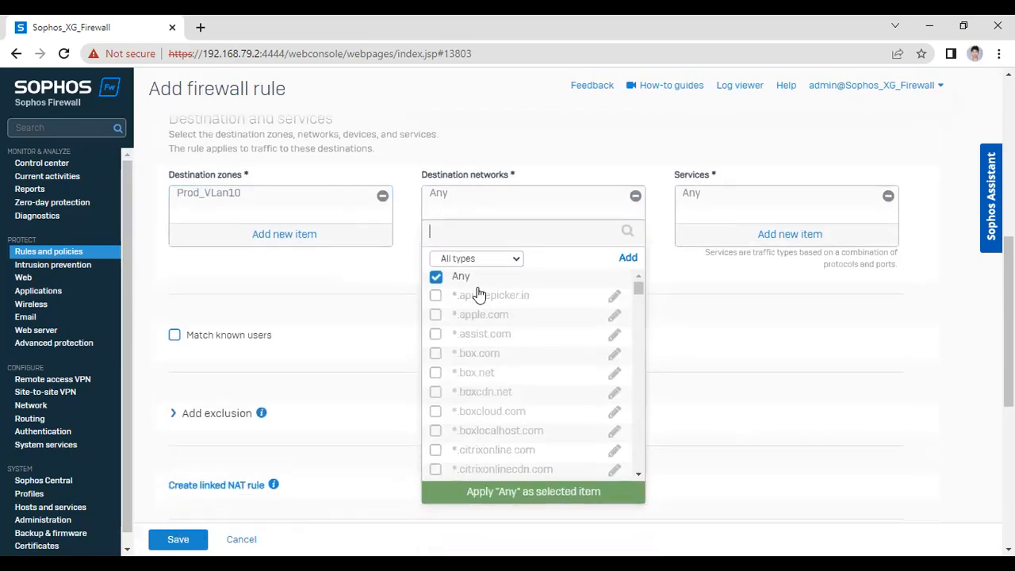
text(10.1.1.1)
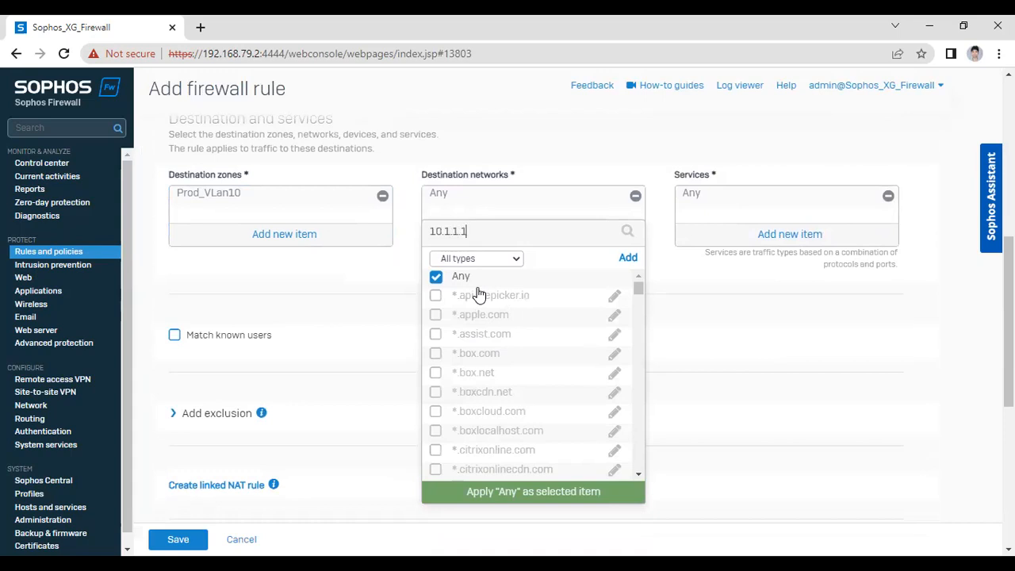
click(436, 277)
click(435, 315)
click(570, 341)
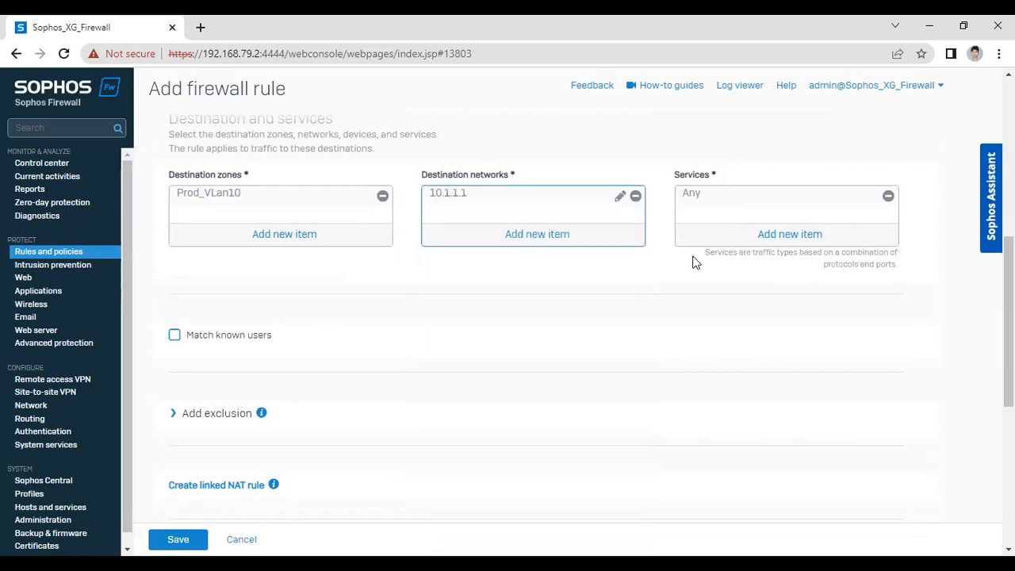
scroll(494, 313, down, 4)
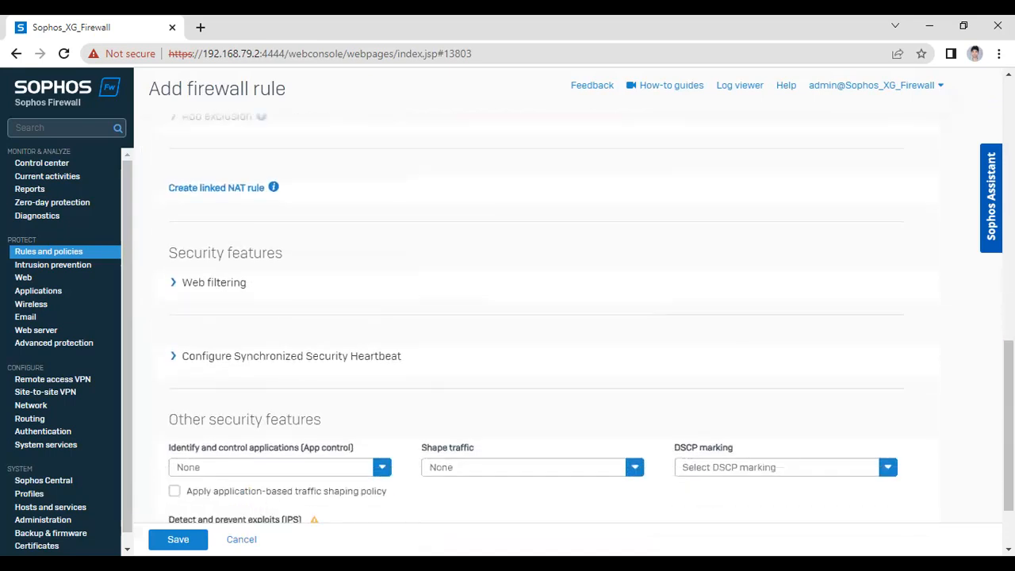
click(178, 540)
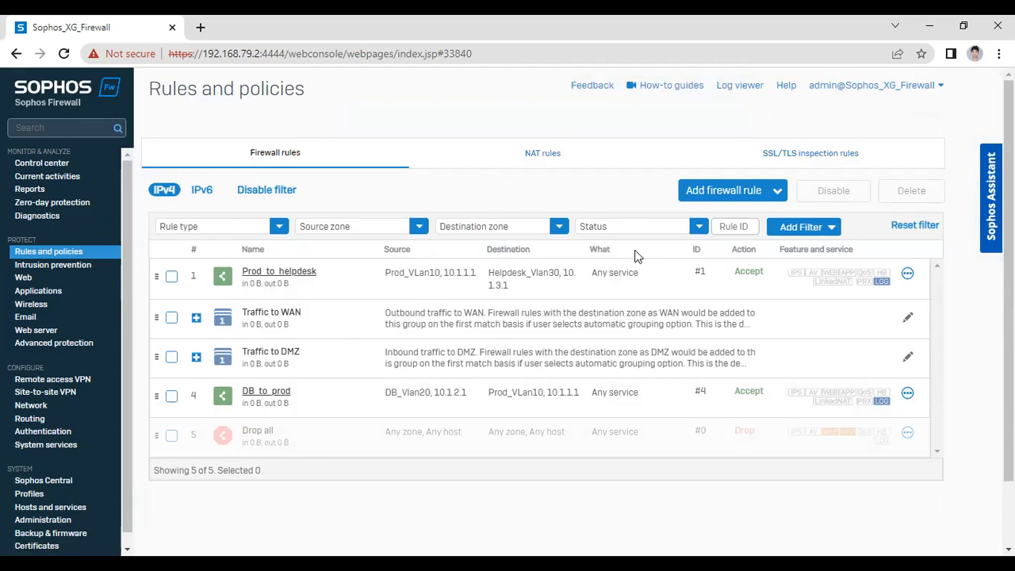
Confirm DB_to_prod is listed as rule 4 above Drop all, then open the add-rule options
click(777, 190)
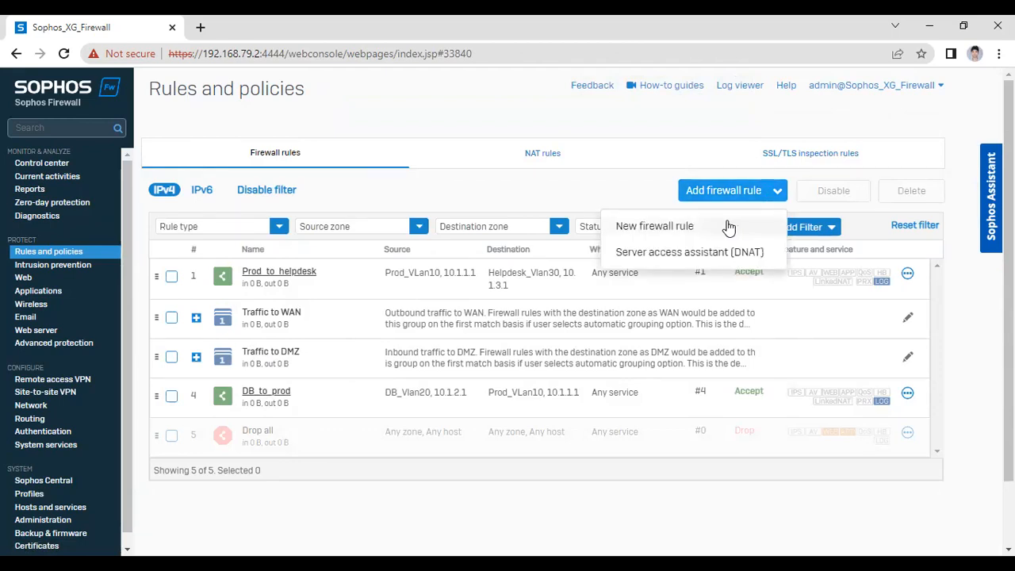
Start a new firewall rule named helpdesk_to_internet with firewall traffic logging enabled
click(695, 232)
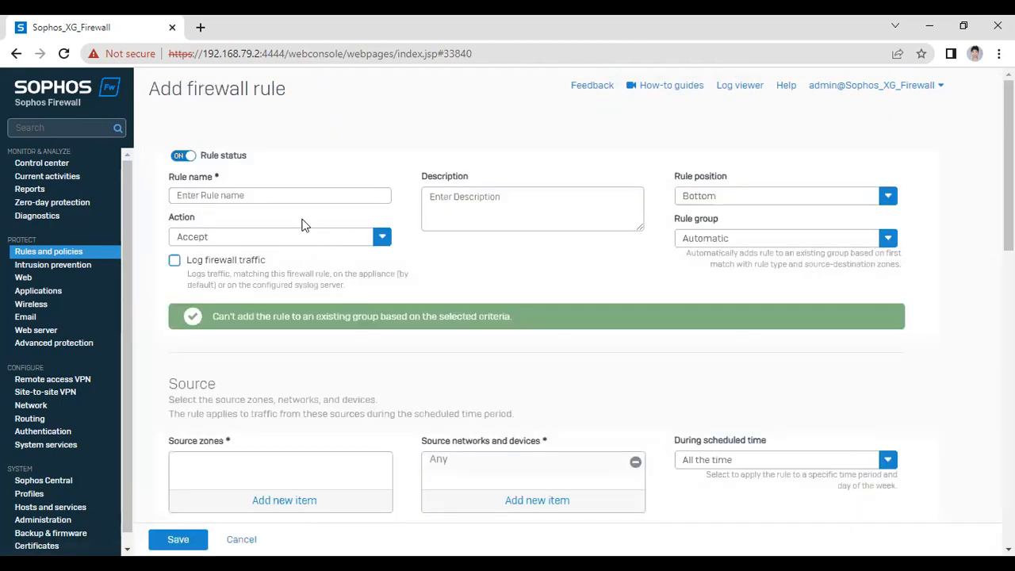
click(210, 197)
text(help)
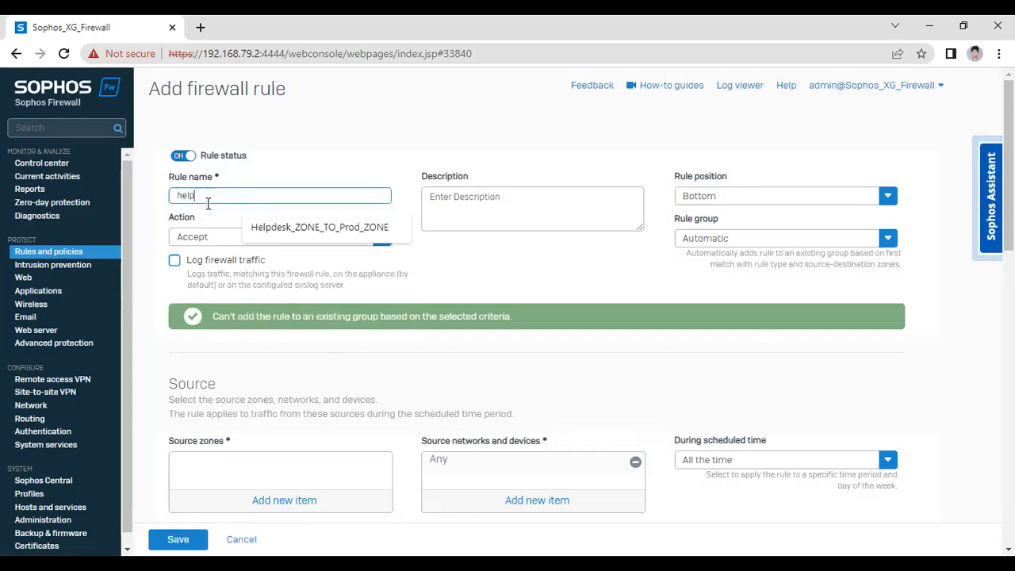
text(desk_)
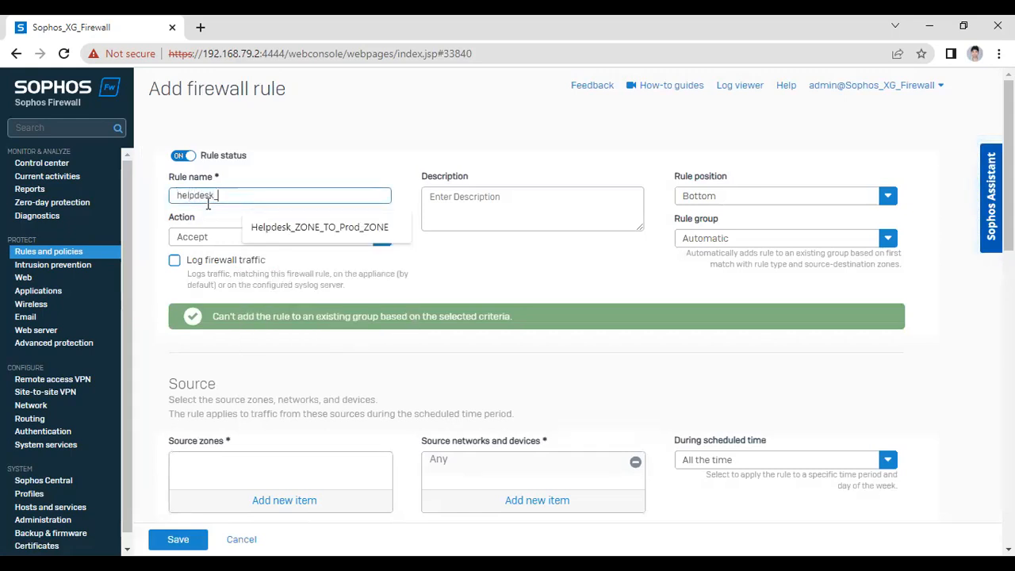
text(to)
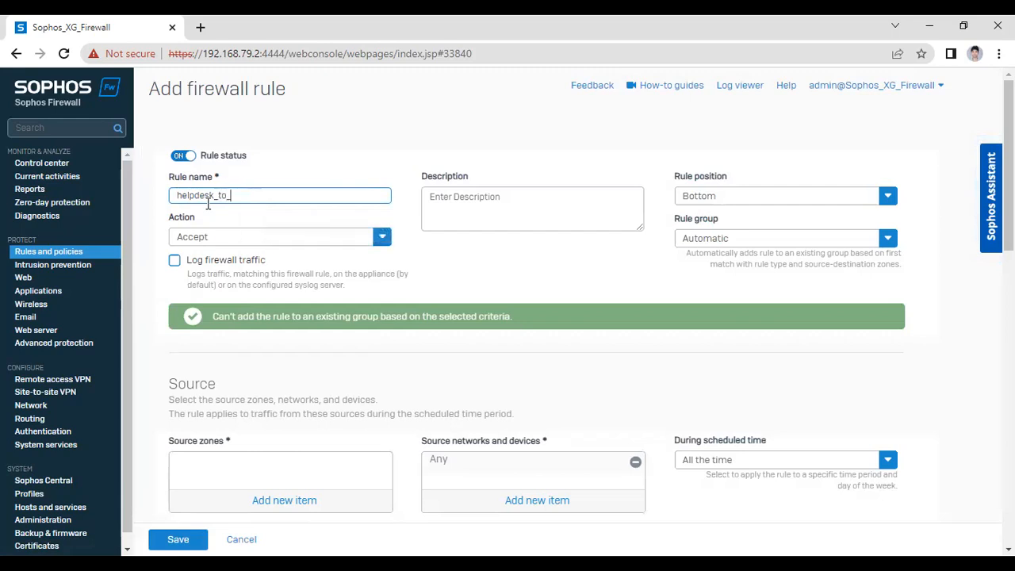
text(_internet)
click(187, 265)
scroll(186, 273, down, 2)
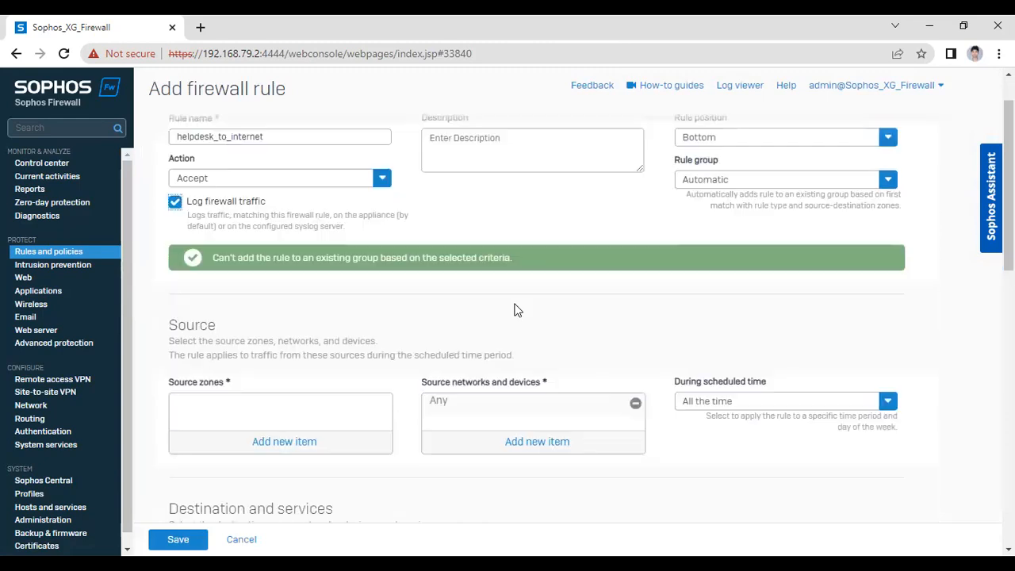
click(264, 353)
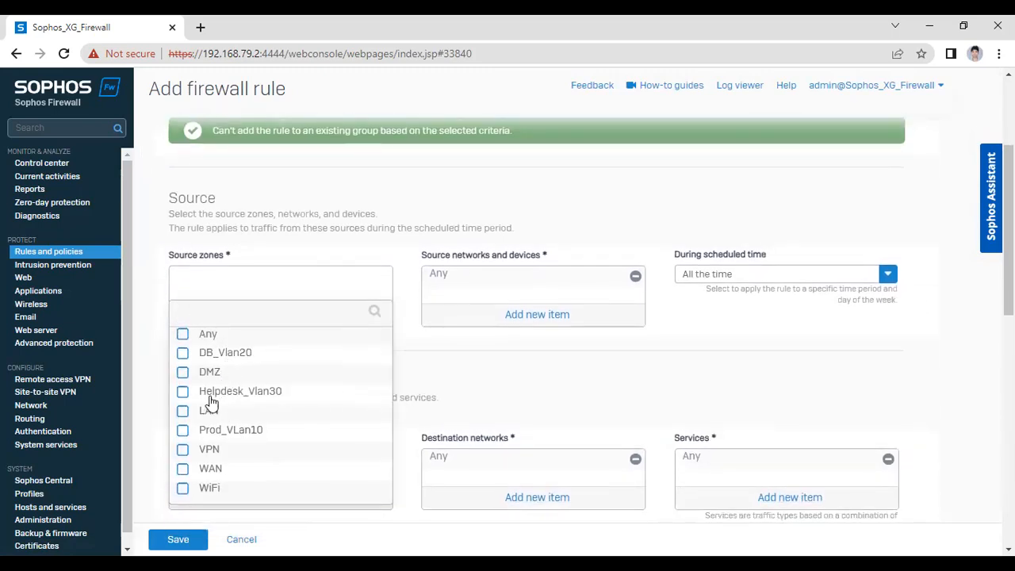
Set the source to zone Helpdesk_Vlan30 with host 10.1.3.1 in place of Any
click(225, 401)
click(266, 522)
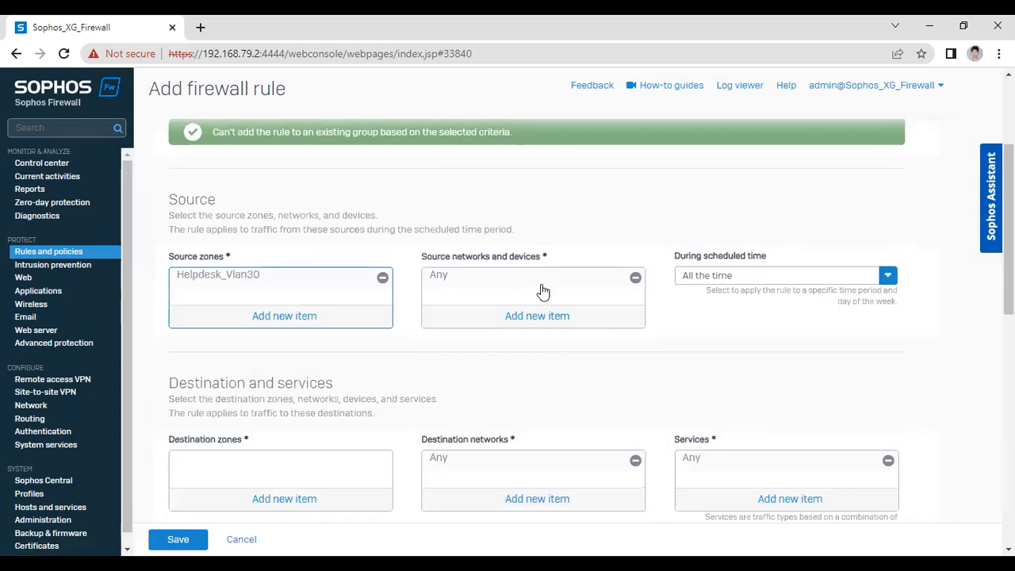
click(529, 317)
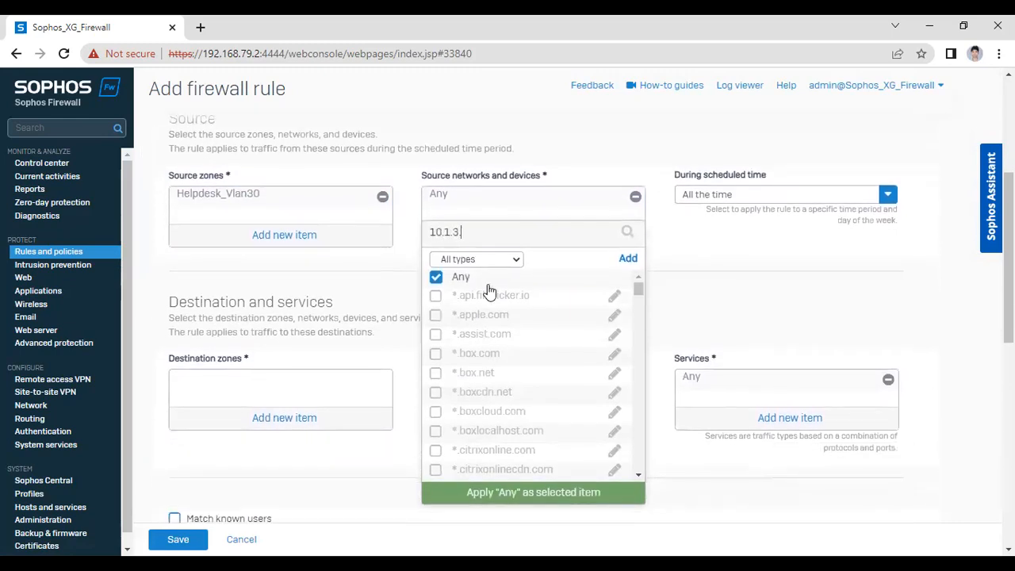
click(435, 276)
click(437, 316)
click(505, 342)
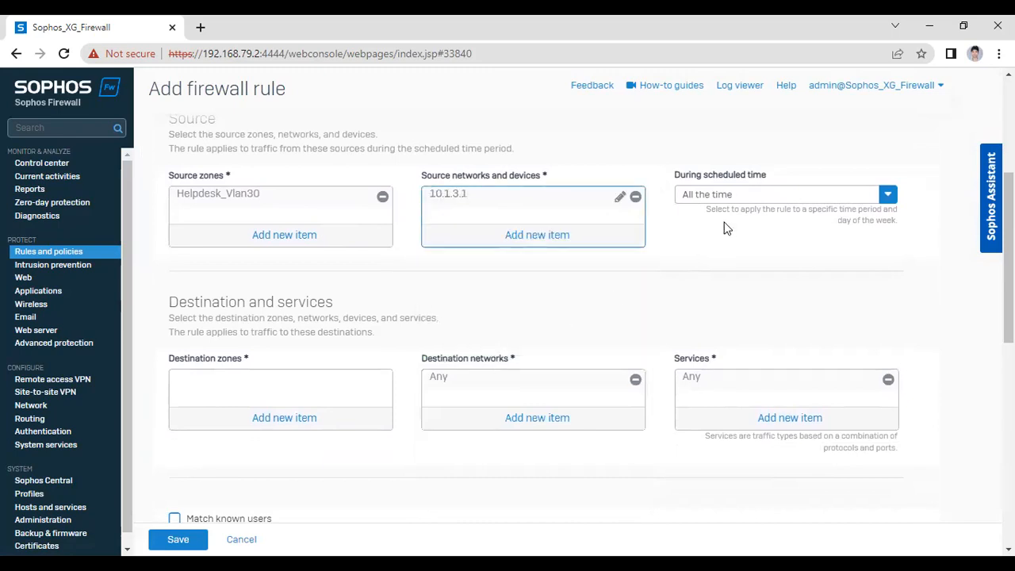
Set the rule's destination zone to WAN
click(268, 420)
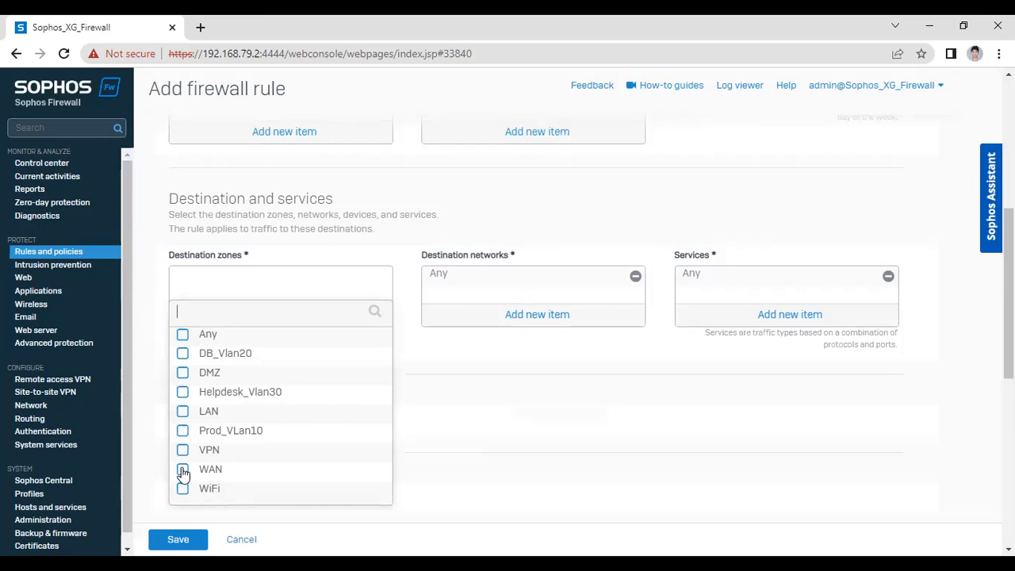
click(182, 470)
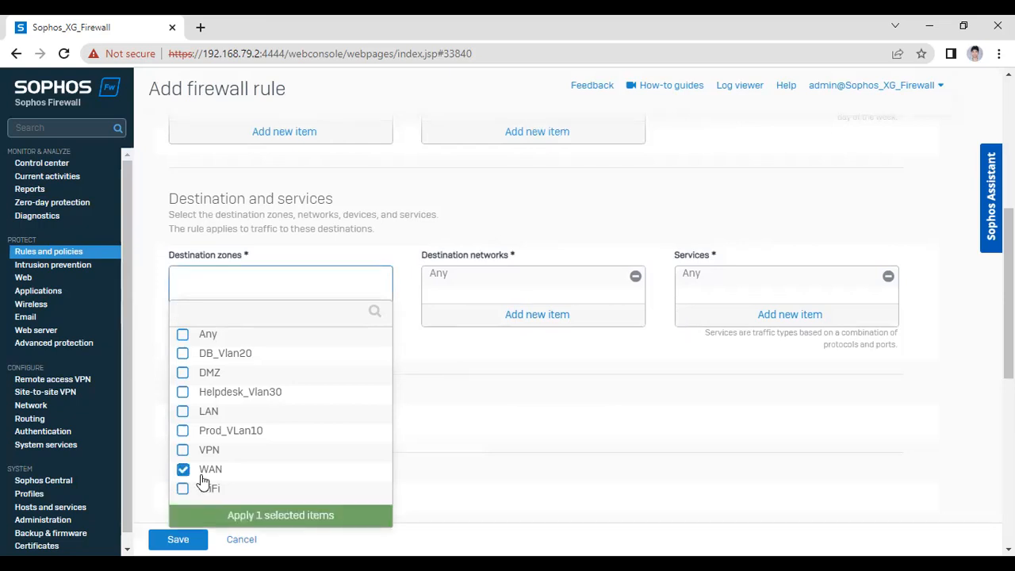
click(214, 526)
scroll(260, 364, up, 1)
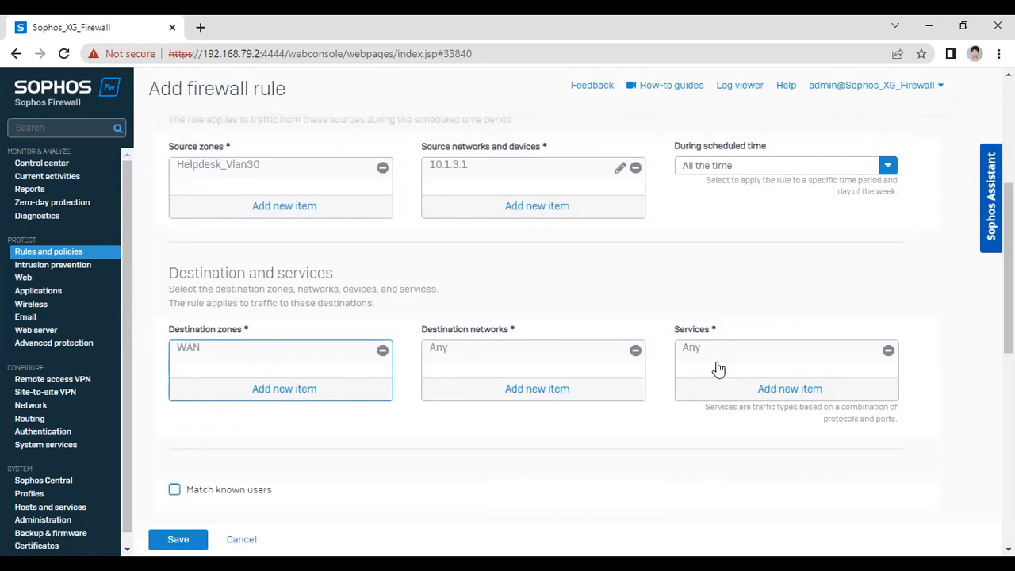
Enable malware scanning for HTTP and decrypted HTTPS, and for FTP, under Web filtering
scroll(333, 479, down, 3)
scroll(182, 335, down, 2)
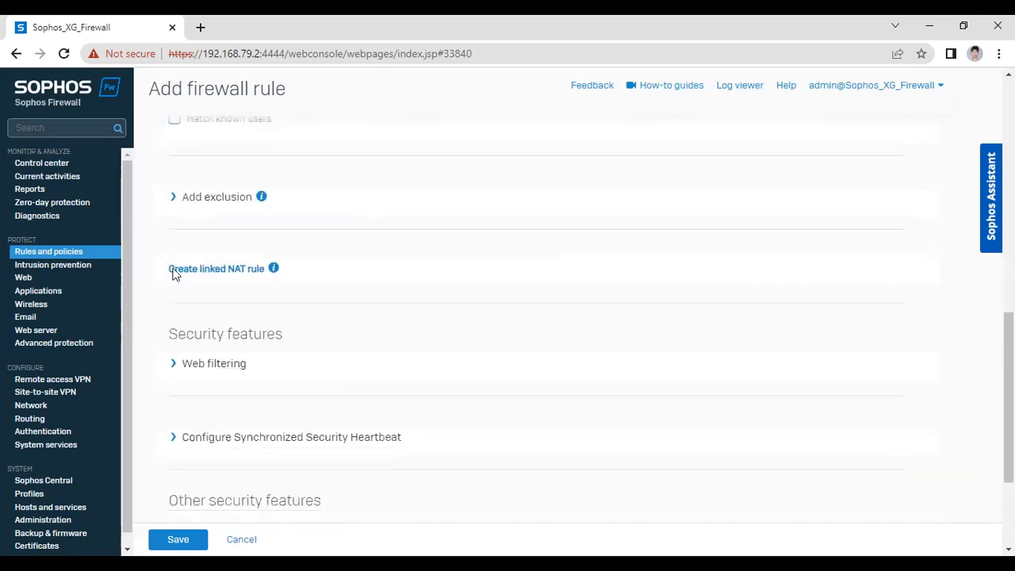
click(174, 200)
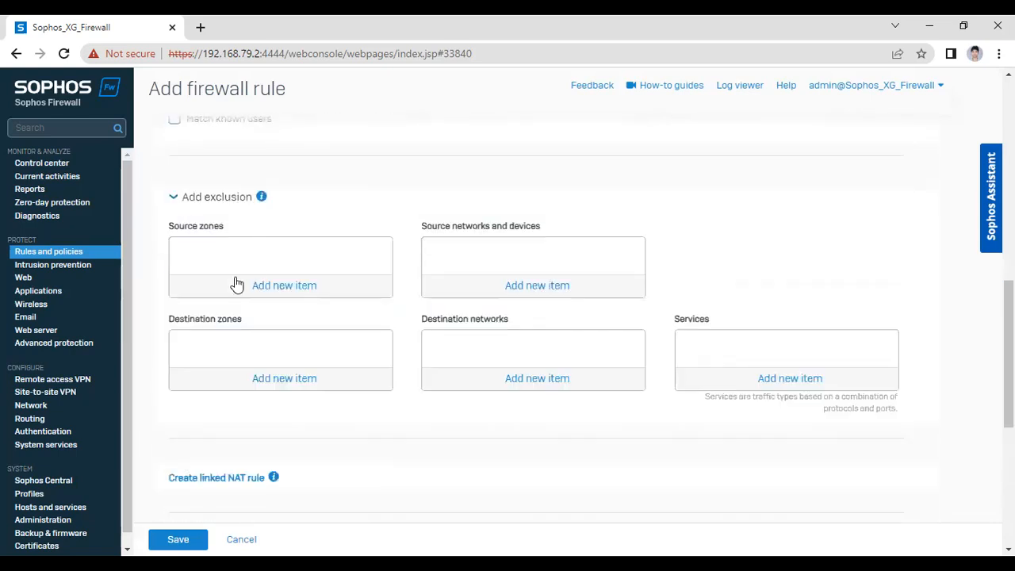
click(175, 197)
scroll(217, 324, down, 1)
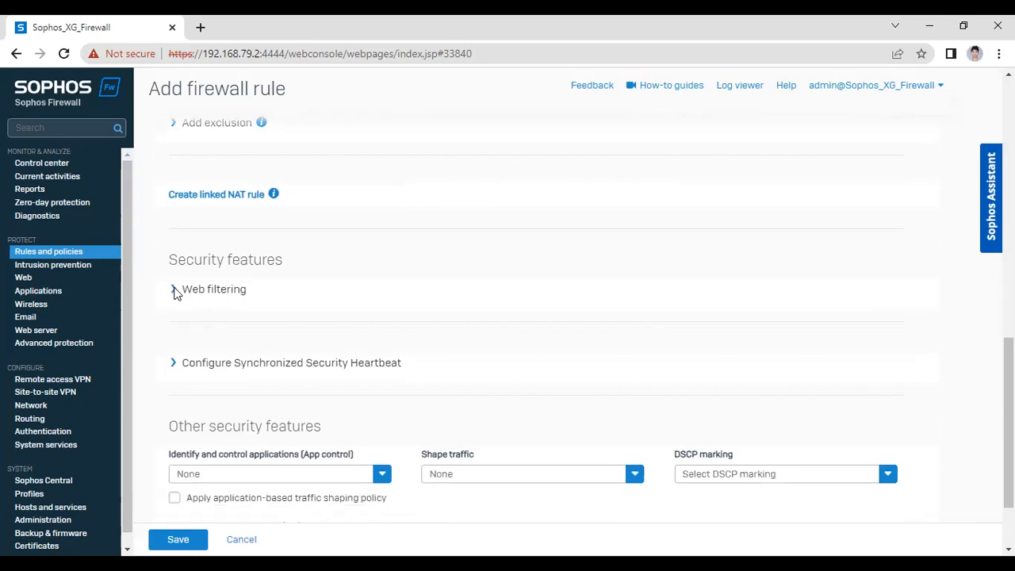
click(174, 291)
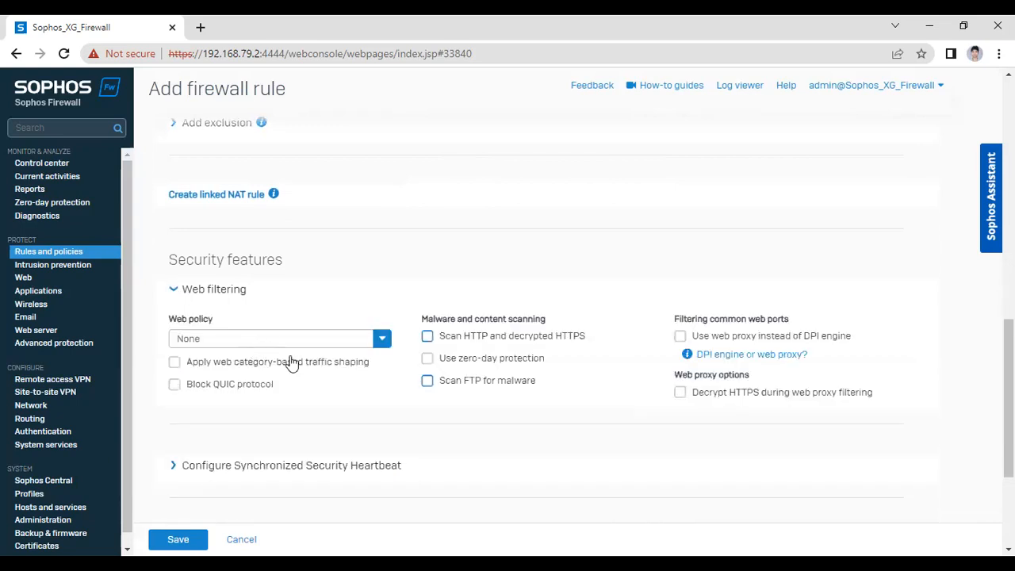
click(428, 337)
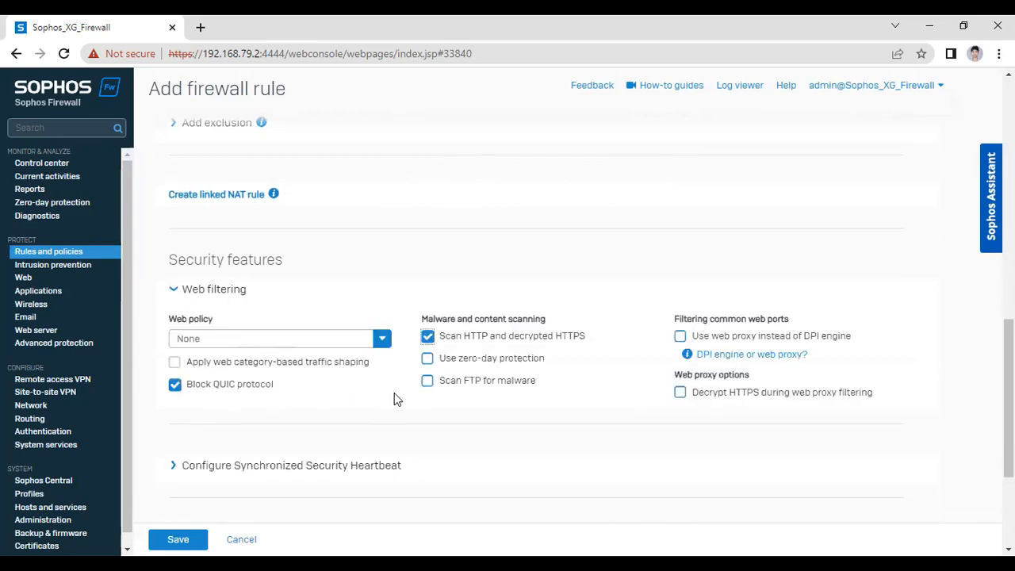
click(432, 384)
Keep the rule's web policy set to None
scroll(300, 405, down, 1)
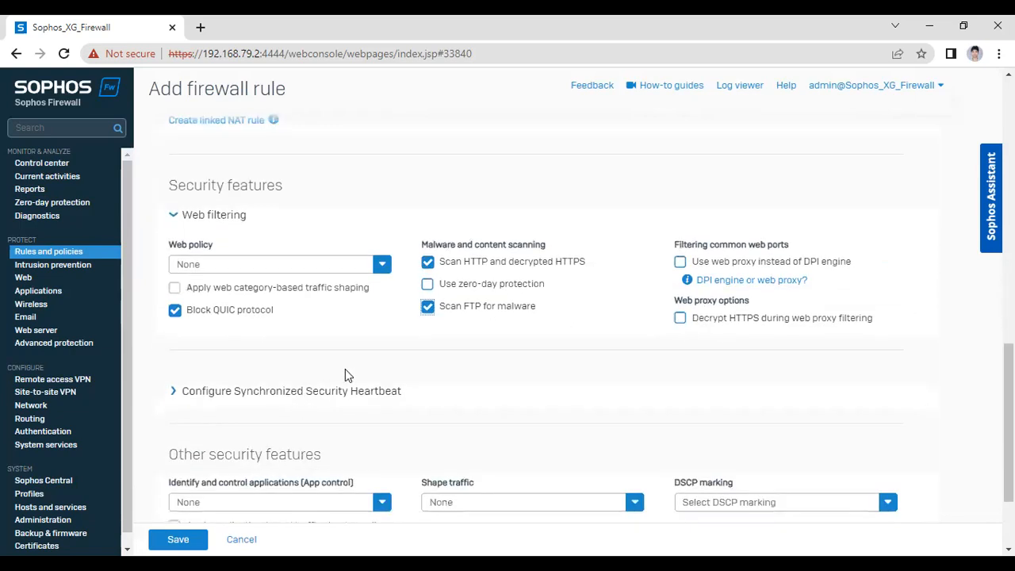
click(363, 265)
scroll(276, 415, down, 1)
scroll(276, 415, up, 1)
scroll(276, 415, down, 1)
scroll(276, 415, up, 1)
scroll(299, 405, down, 1)
scroll(299, 406, down, 1)
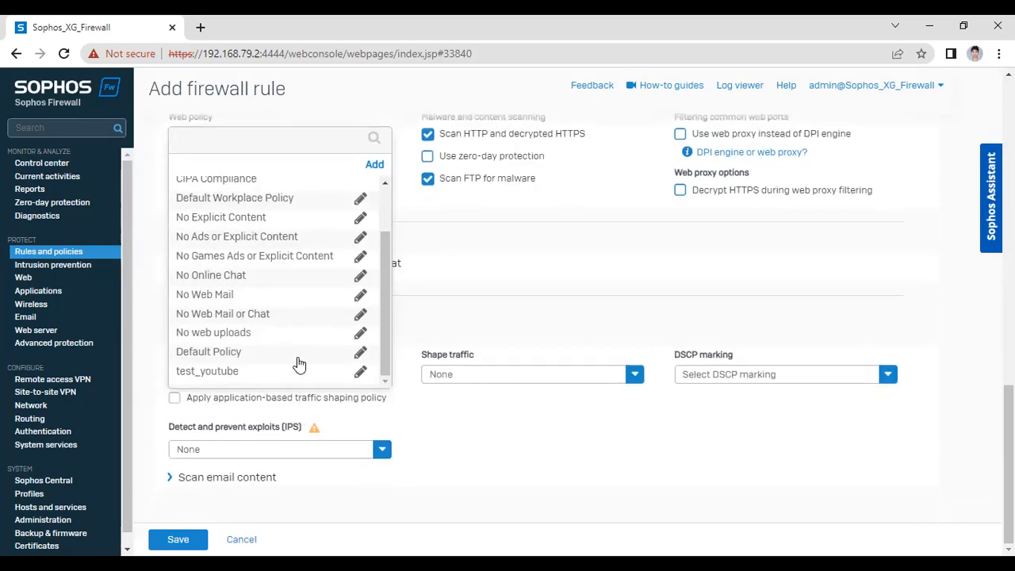
click(323, 349)
scroll(323, 349, up, 1)
scroll(323, 355, down, 2)
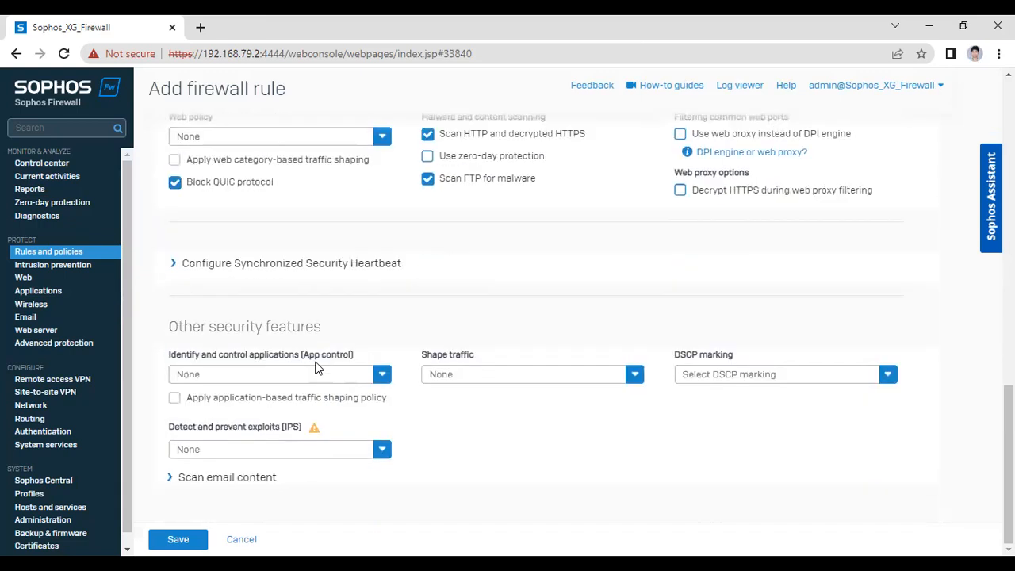
Review the Synchronized Security Heartbeat settings and save the helpdesk_to_internet rule
click(178, 270)
scroll(265, 325, down, 1)
scroll(297, 320, up, 1)
scroll(329, 366, down, 1)
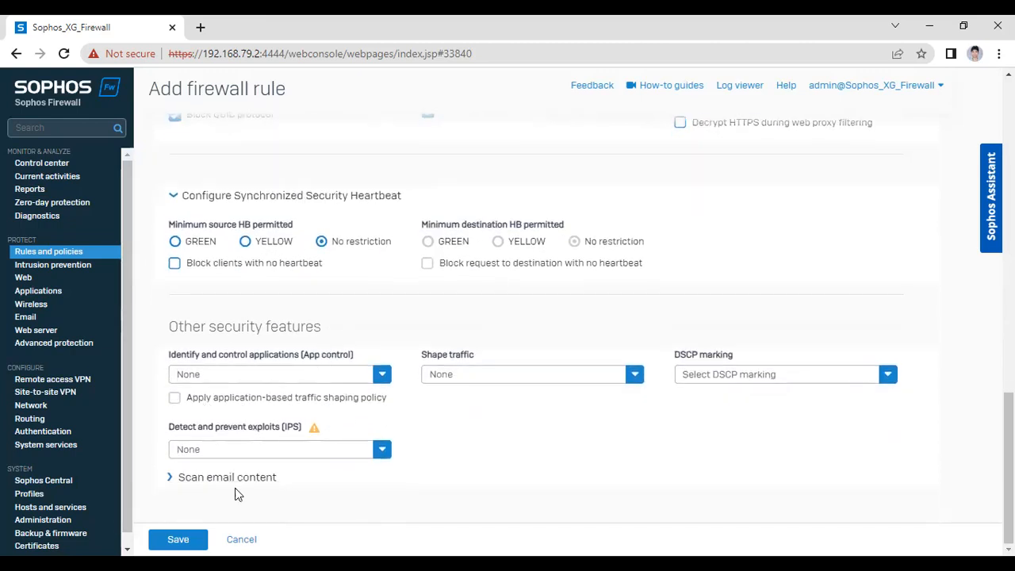
click(178, 539)
scroll(410, 294, up, 2)
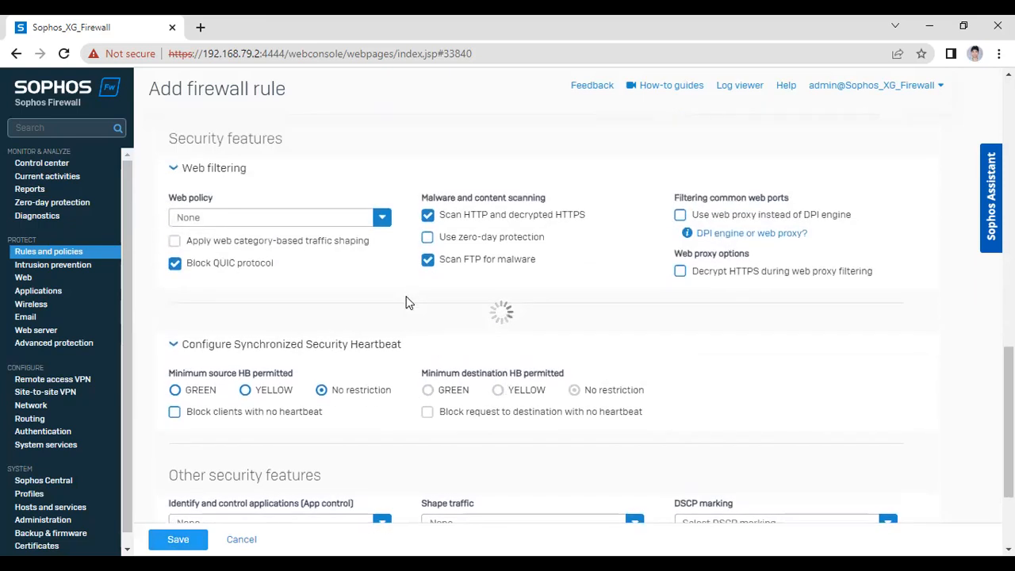
scroll(379, 306, up, 1)
scroll(378, 306, up, 8)
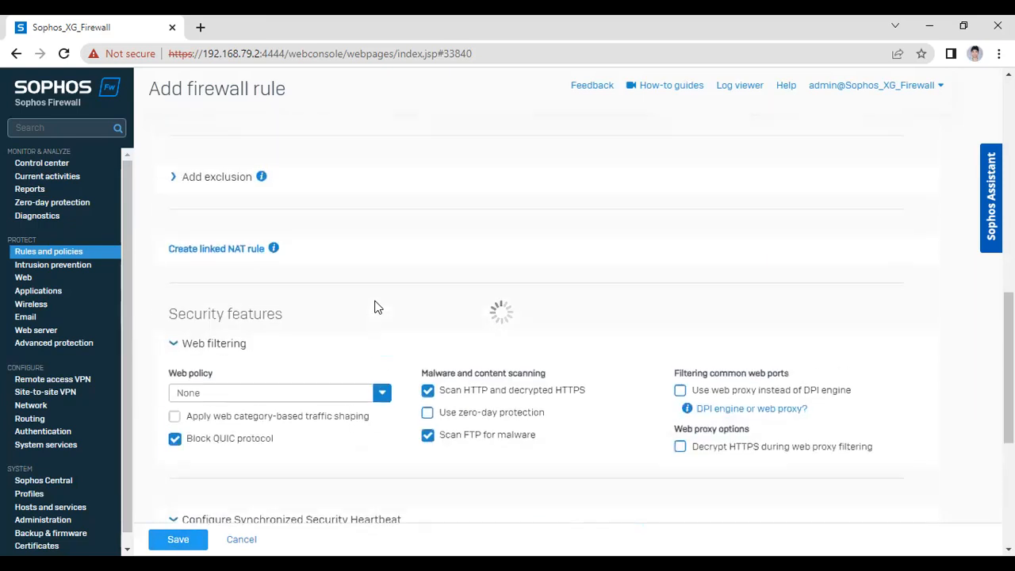
scroll(376, 306, up, 1)
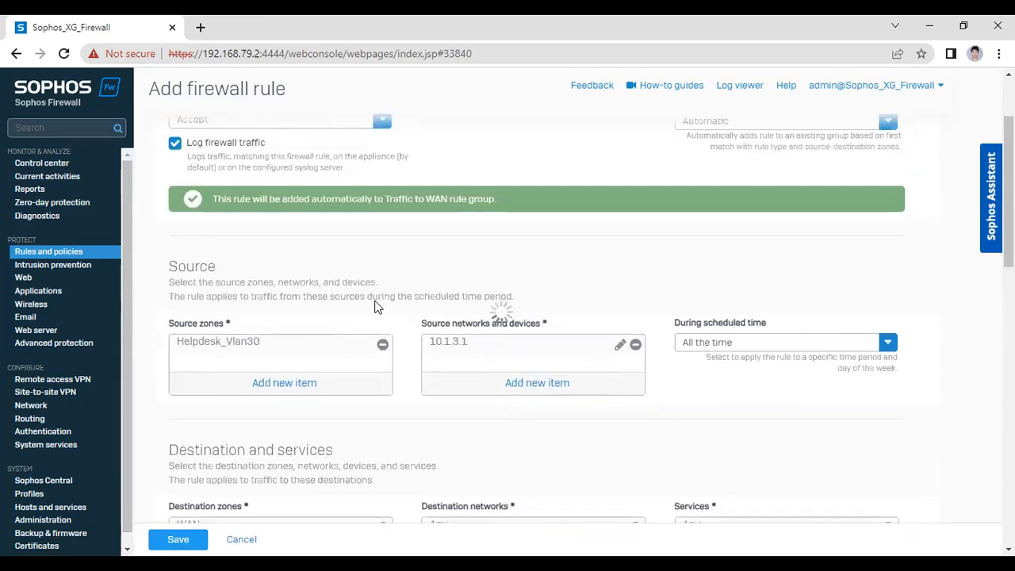
scroll(376, 307, up, 1)
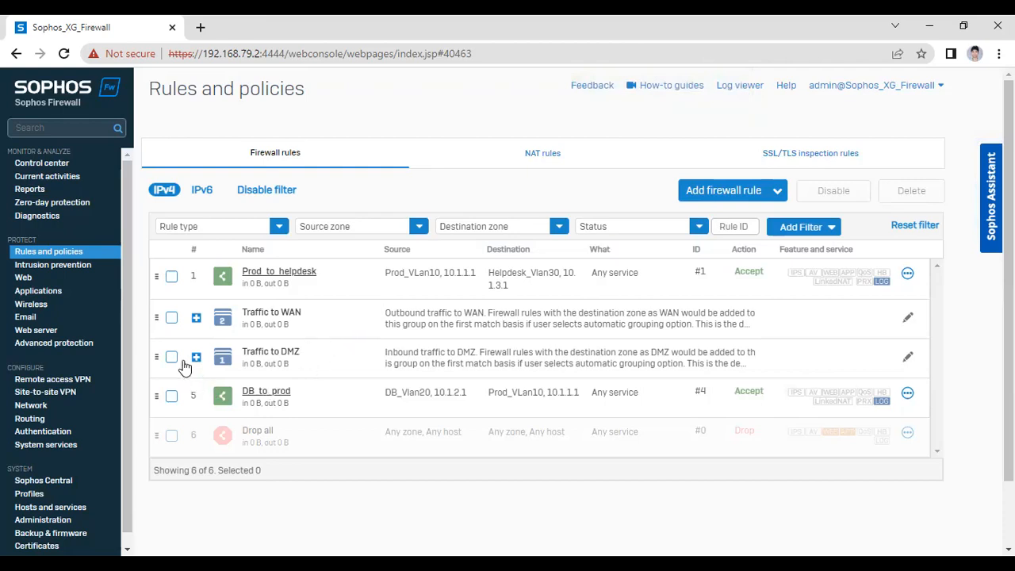
Expand the Traffic to WAN group to see the new Helpdesk rule, then switch to GNS3
click(195, 318)
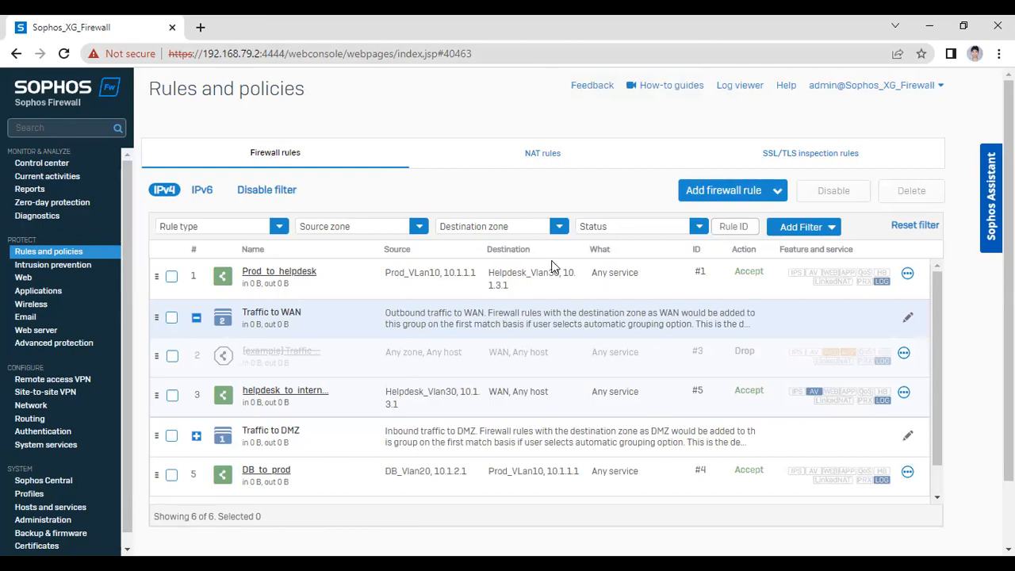
key(alt+Tab)
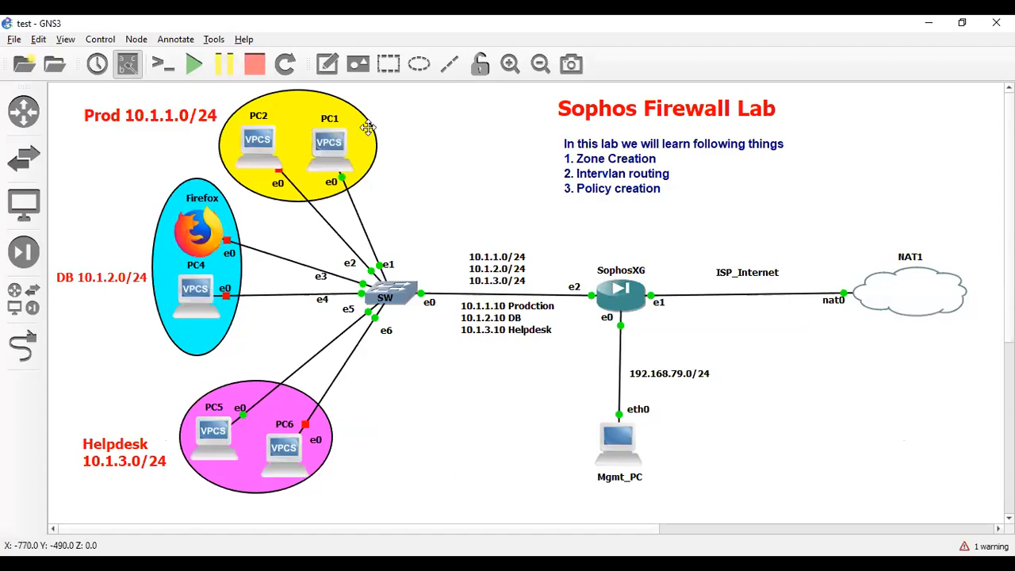
Start the PC4 node in the DB network and open its console
mouse_move(342, 158)
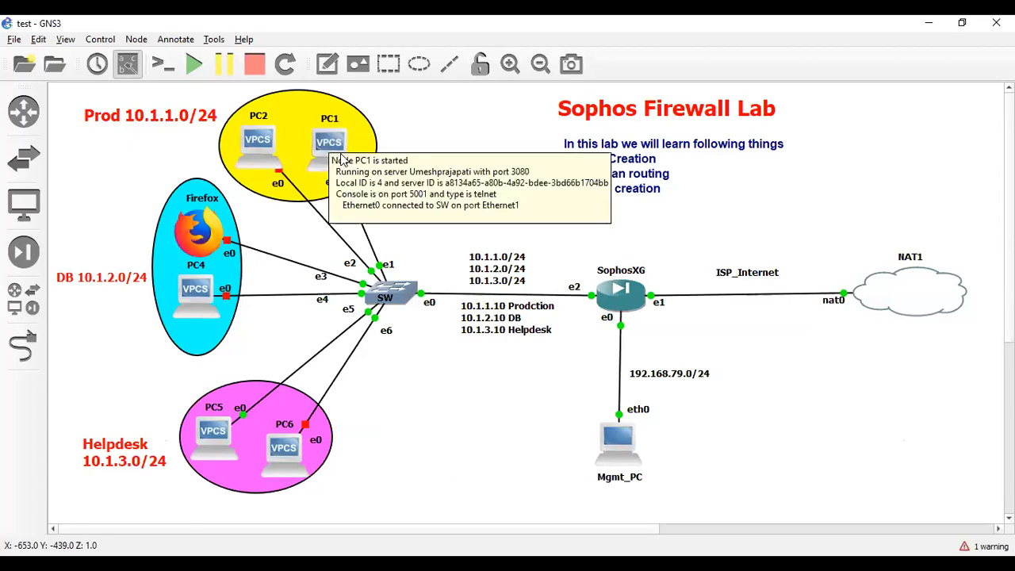
right_click(197, 291)
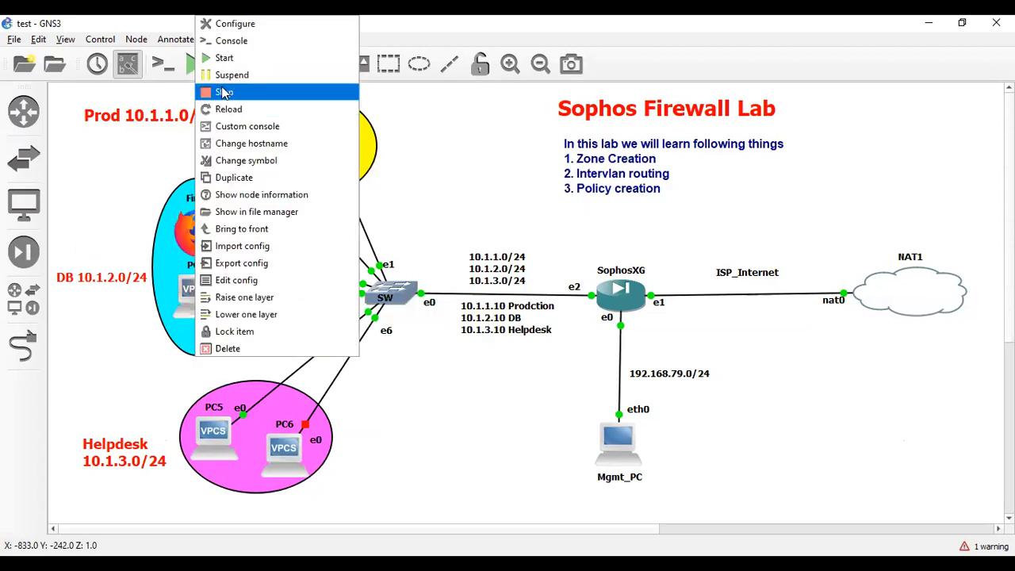
click(224, 62)
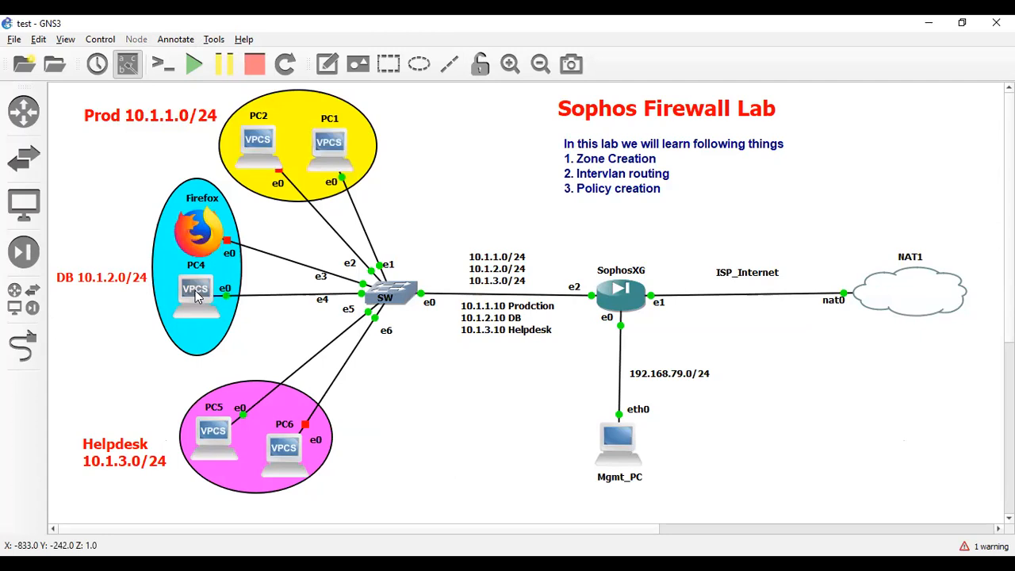
right_click(198, 298)
click(250, 41)
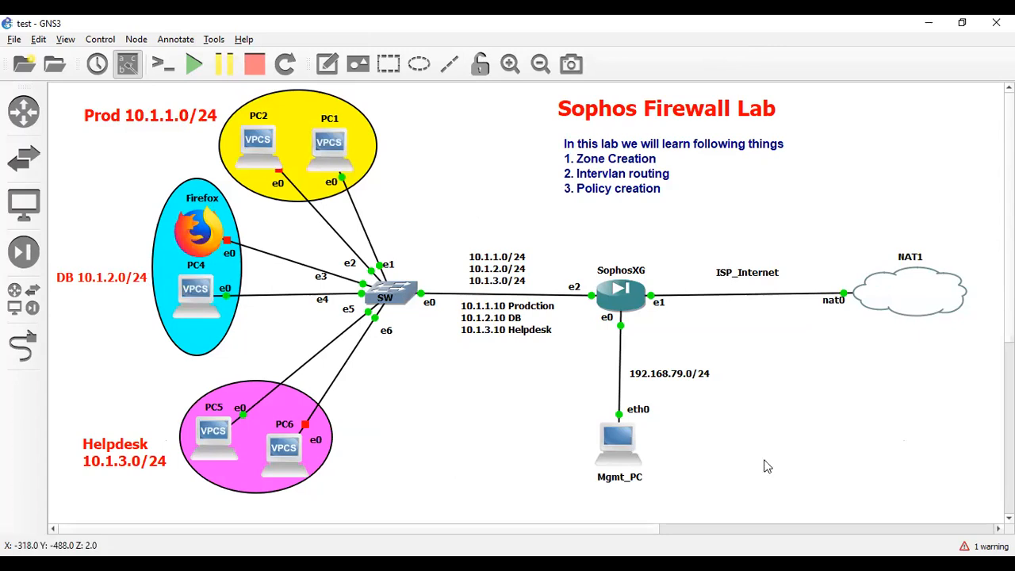
Check PC4's settings, then assign it 10.1.2.1/24 with gateway 10.1.2.10
text(show)
key(Return)
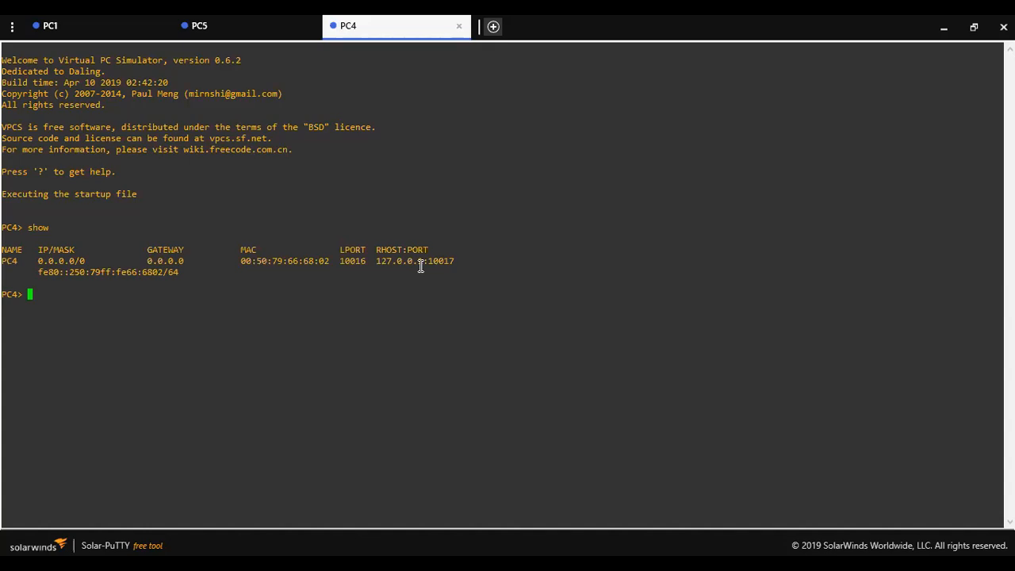
text(ip 10.1.2.1 255.255.255.0 )
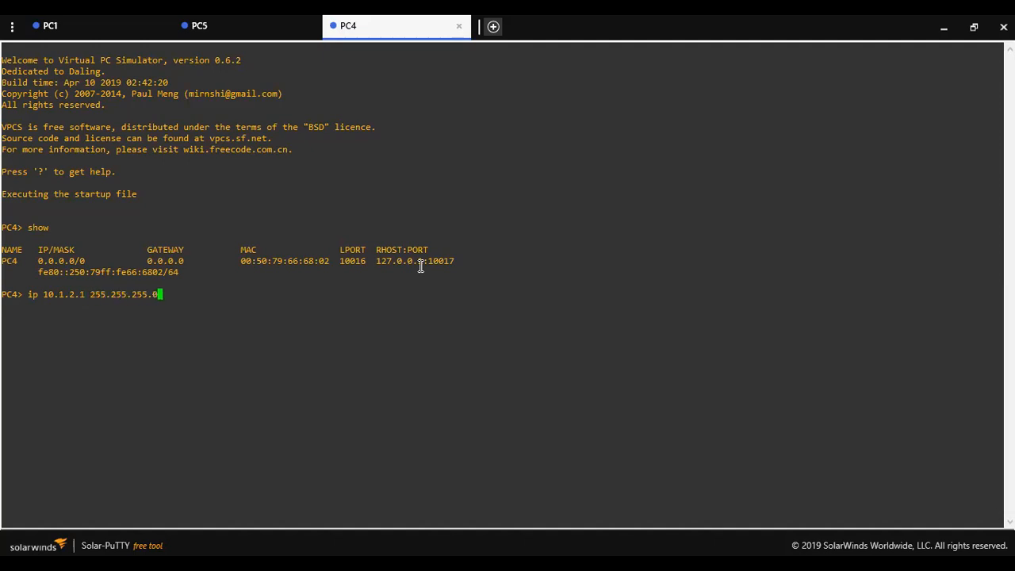
text(10.1.12.10)
key(Return)
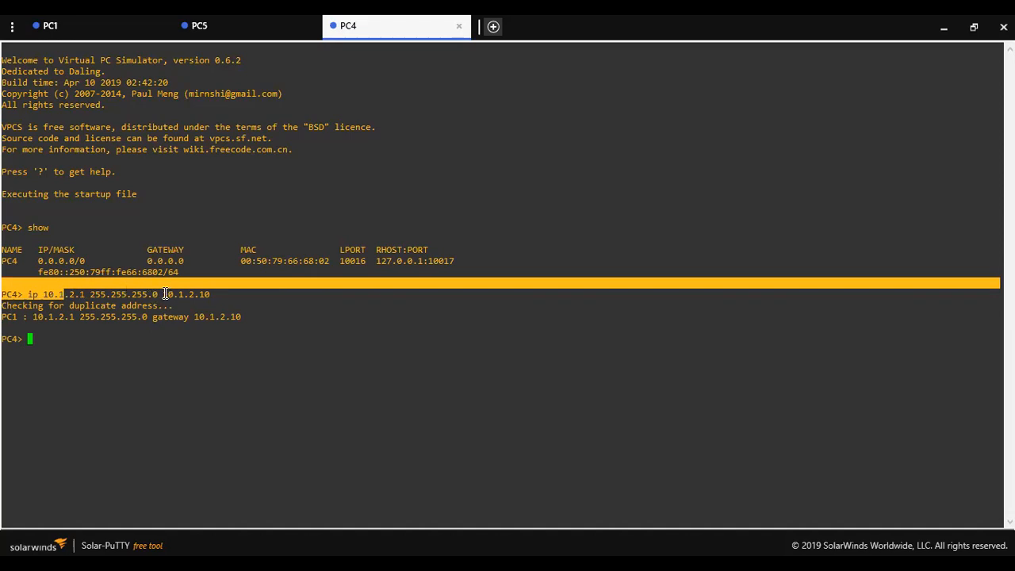
Verify PC4's updated IP address and gateway with show
drag(164, 294, 208, 295)
click(272, 333)
text(show)
key(Return)
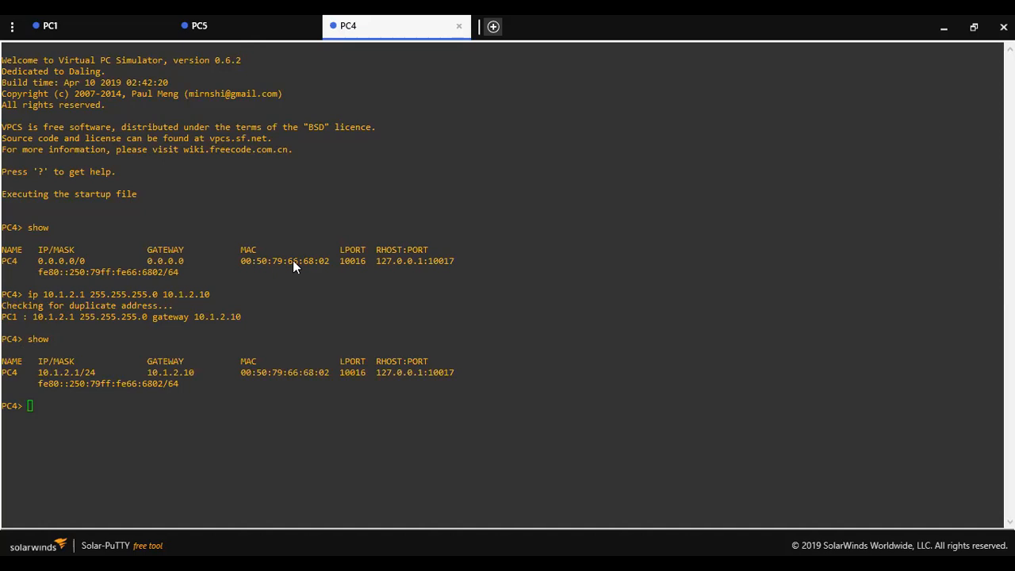
From PC1, ping PC4 at 10.1.2.1 and confirm the requests time out
click(147, 25)
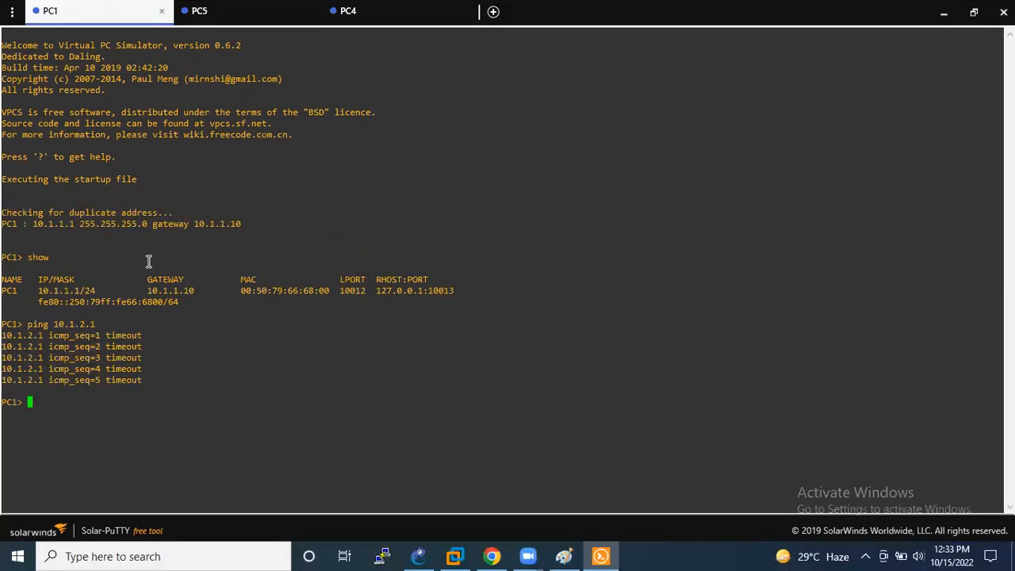
text(ping 10.1.2.1)
key(Return)
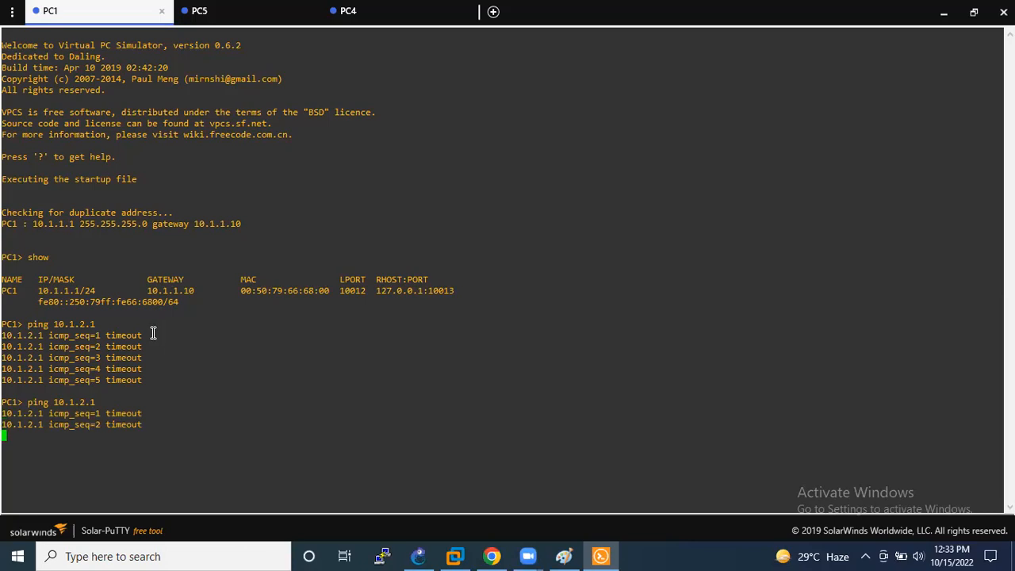
drag(102, 401, 24, 402)
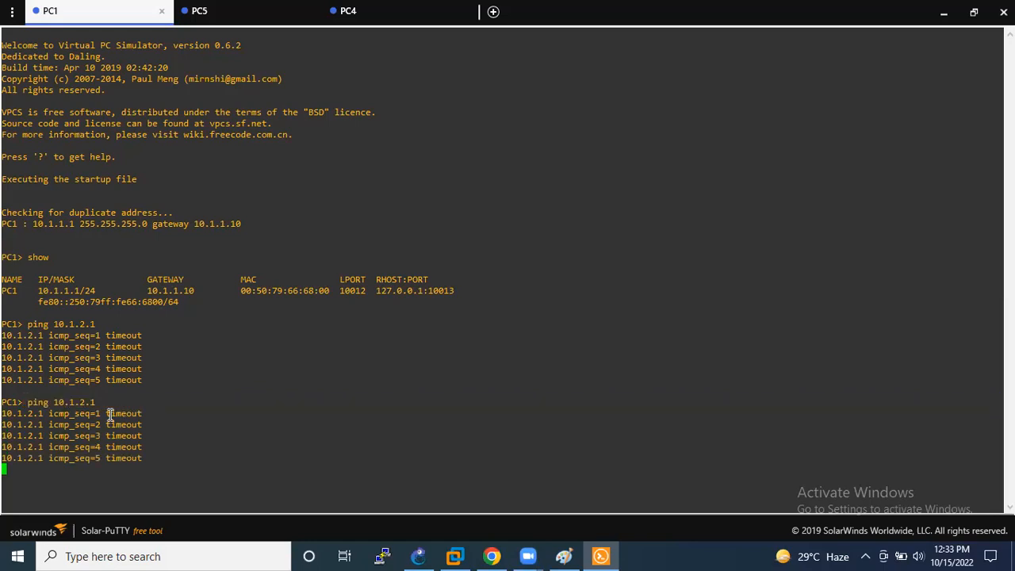
double_click(79, 403)
click(79, 404)
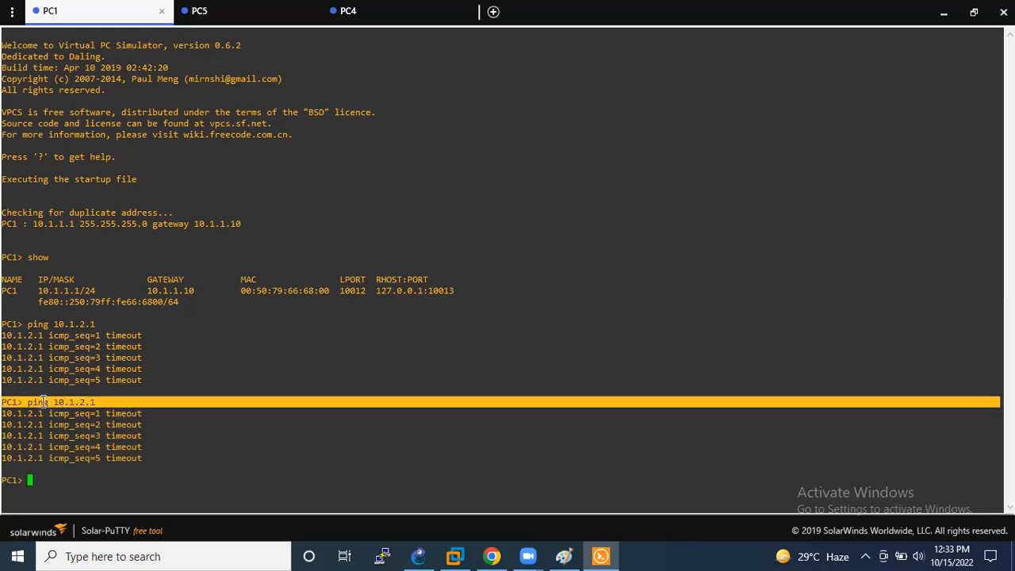
click(30, 402)
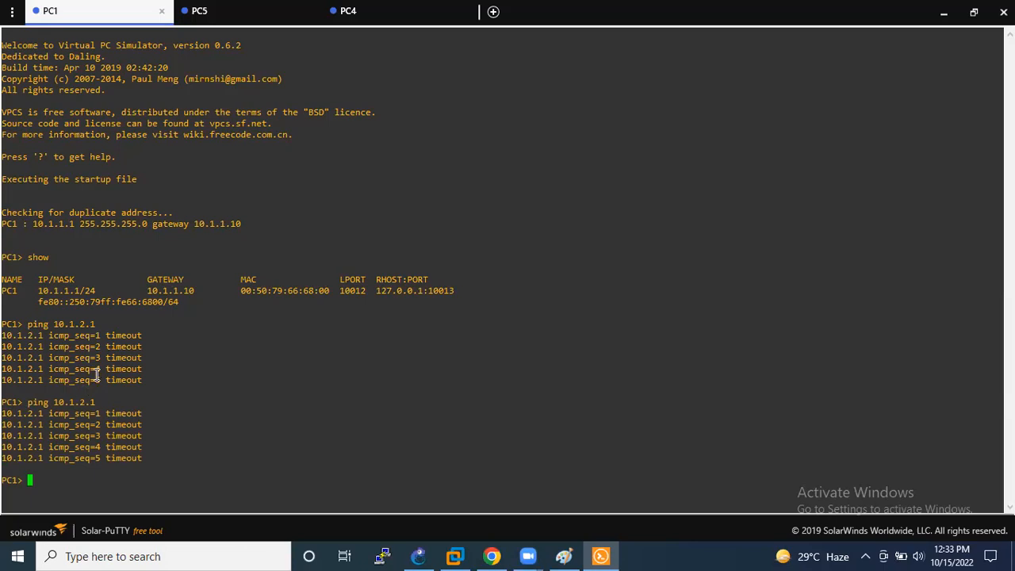
Run show on PC1, then start a continuous ping to 10.1.2.1 with -t
text(show)
key(Return)
key(Up)
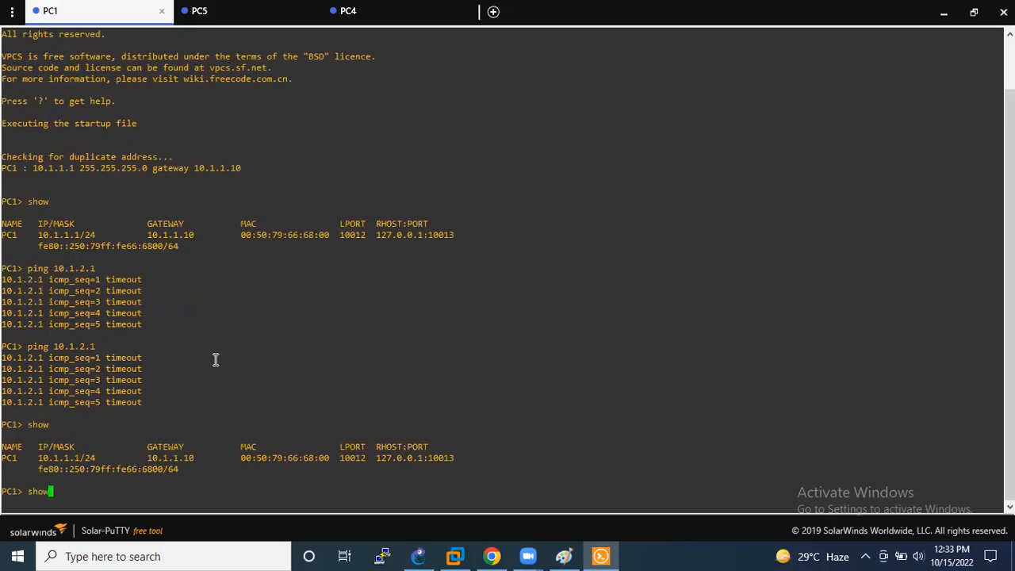
key(Up)
text(-t)
key(Return)
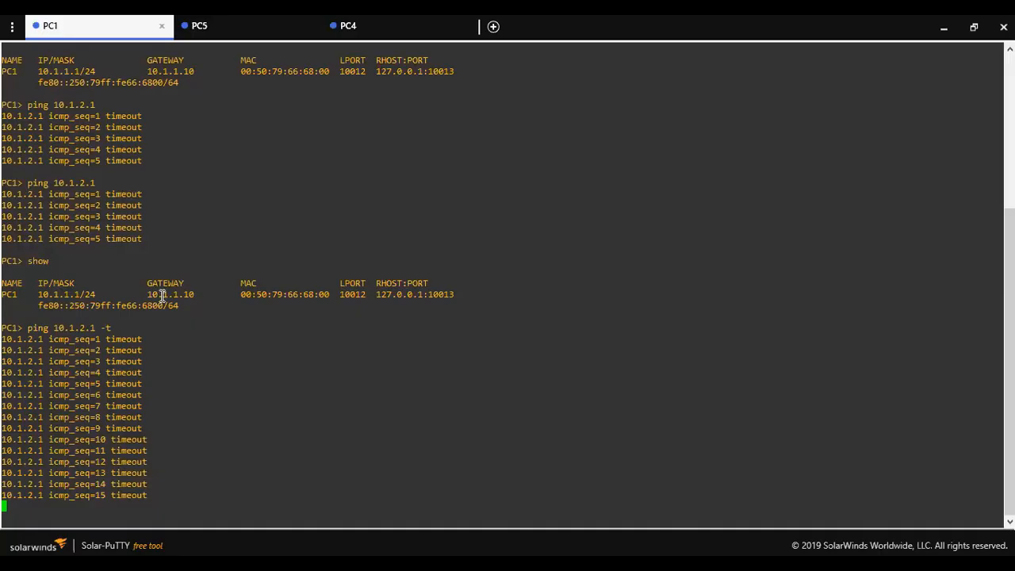
Stop the continuous ping and ping the helpdesk host 10.1.3.1 from PC1
key(ctrl+c)
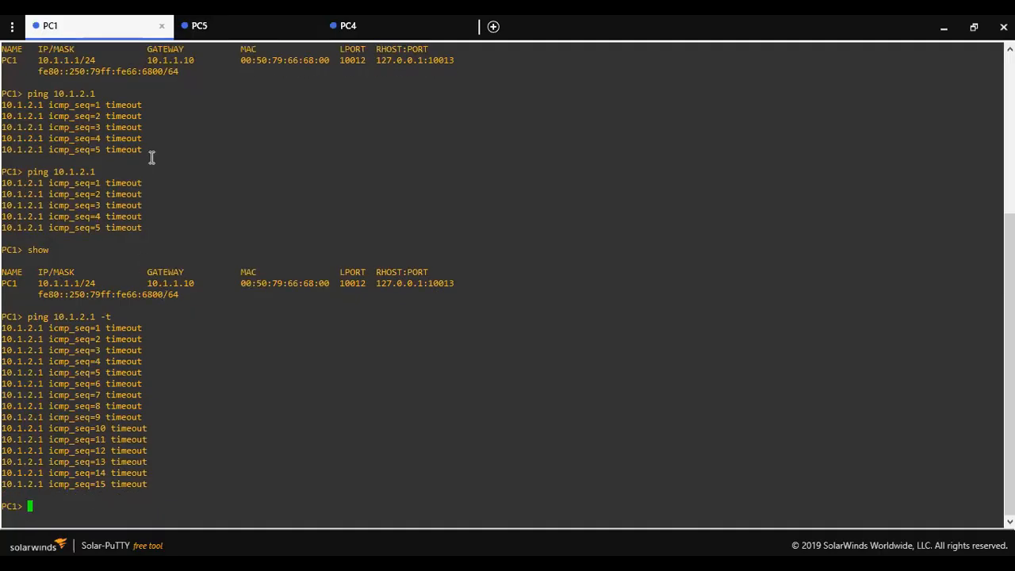
click(236, 29)
text(ping)
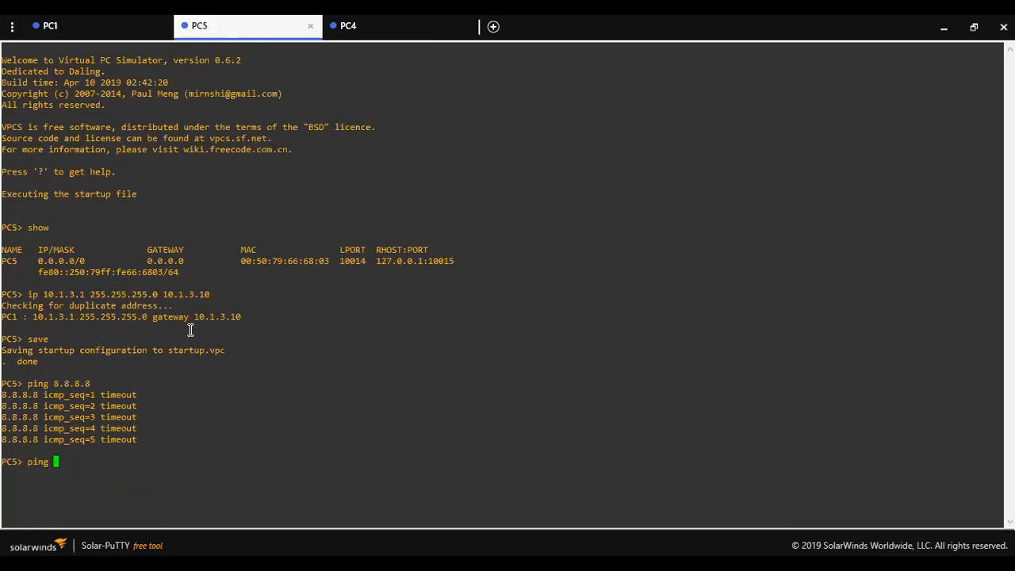
click(60, 24)
text(pin )
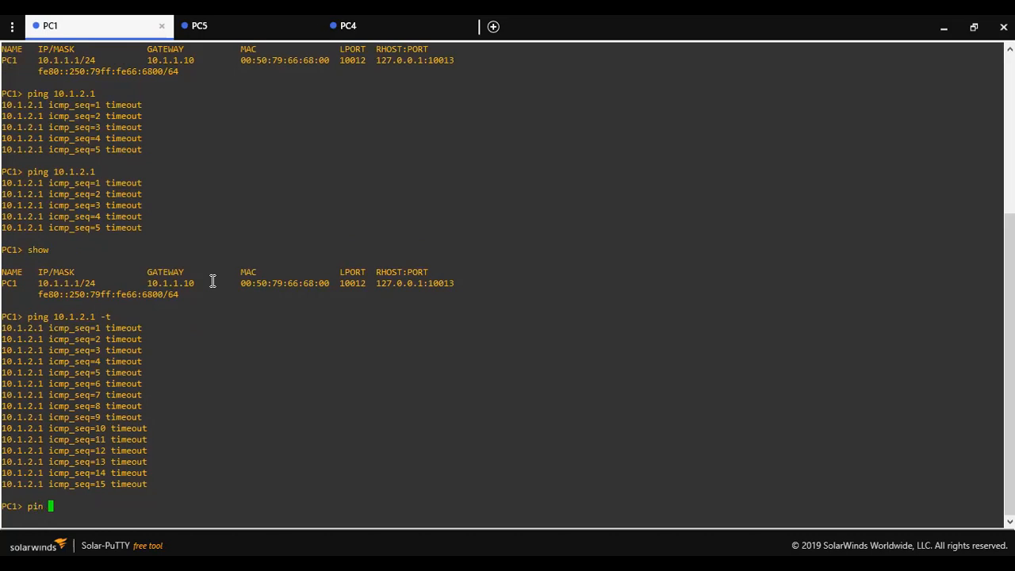
text(10.1.3.1)
key(Return)
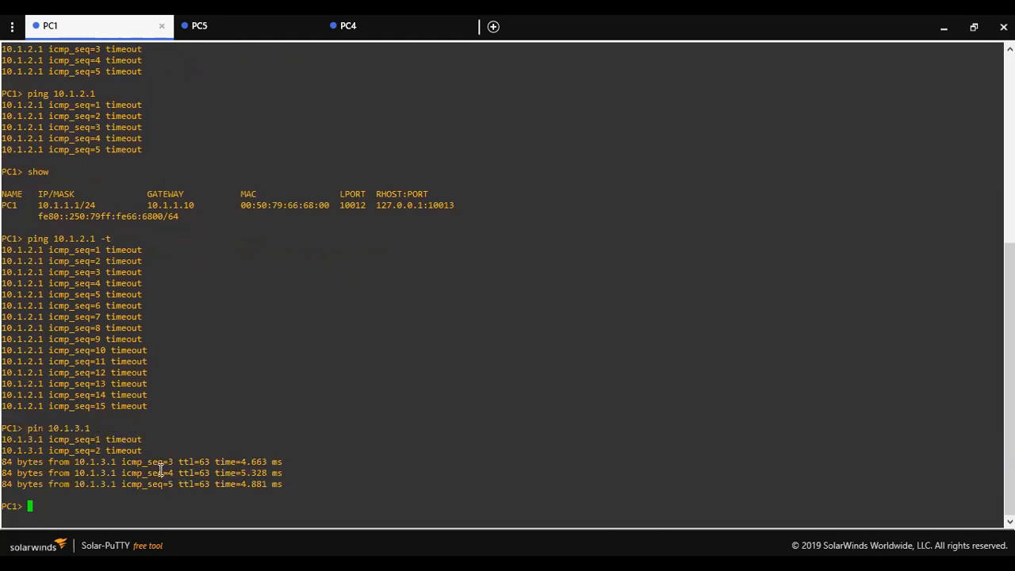
Start a continuous ping to 10.1.3.1 and highlight the replies from 10.1.3.1
key(Up)
text(-t)
key(Return)
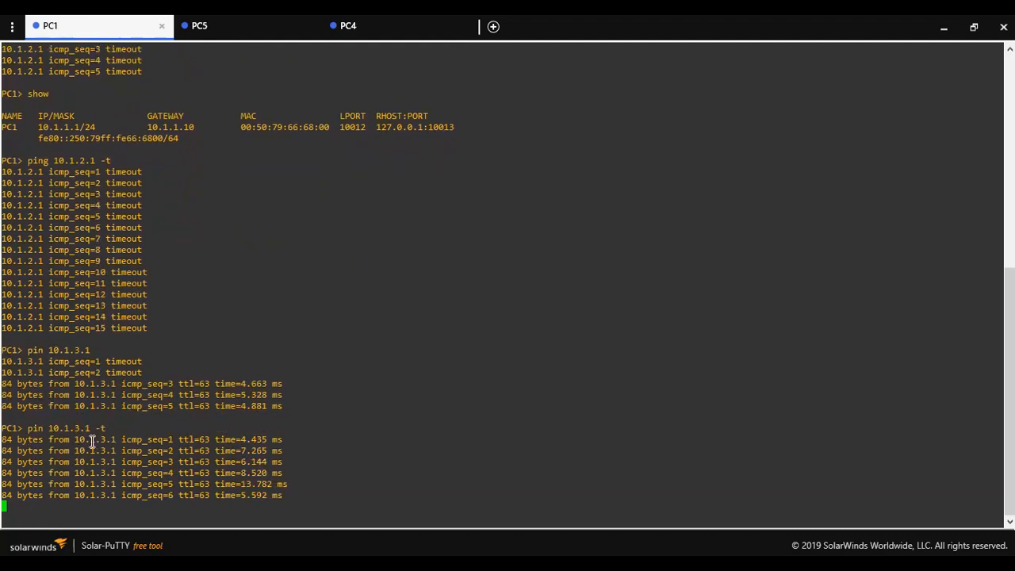
drag(116, 434, 58, 429)
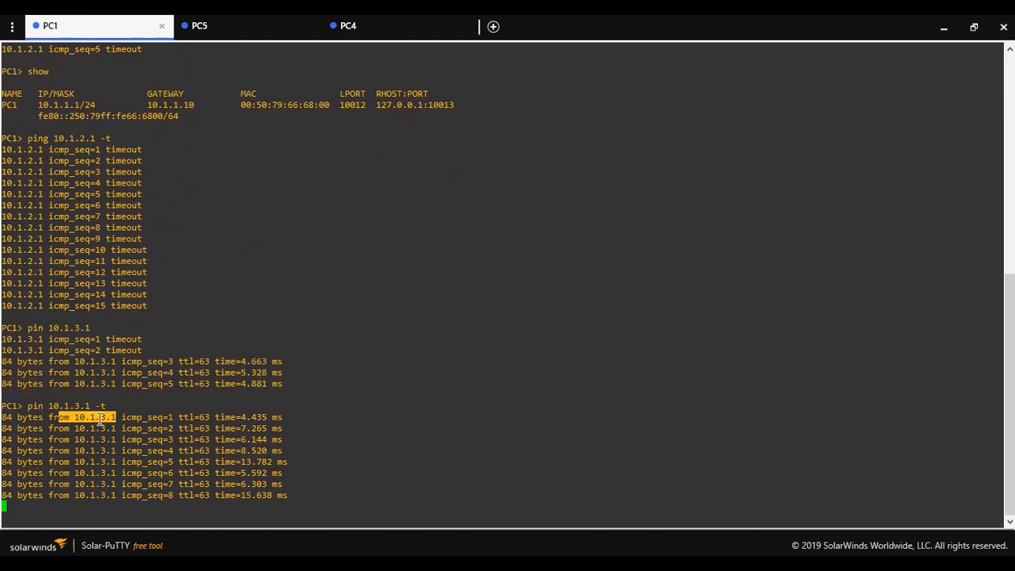
drag(120, 411, 112, 409)
drag(47, 396, 29, 393)
triple_click(28, 393)
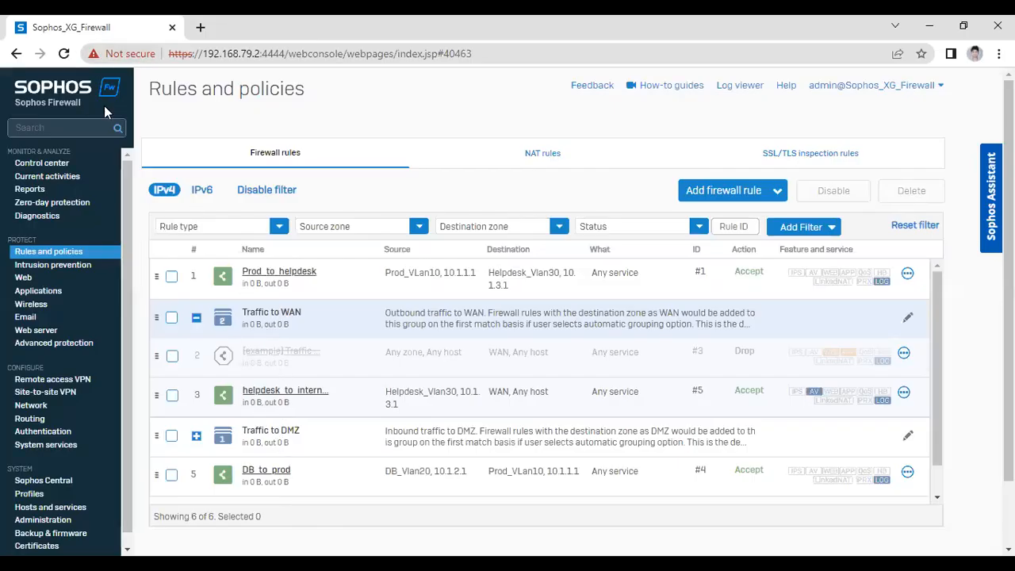
Reload the rules list and check Prod_to_helpdesk's 3.45 KB in and 3.45 KB out counters
click(64, 53)
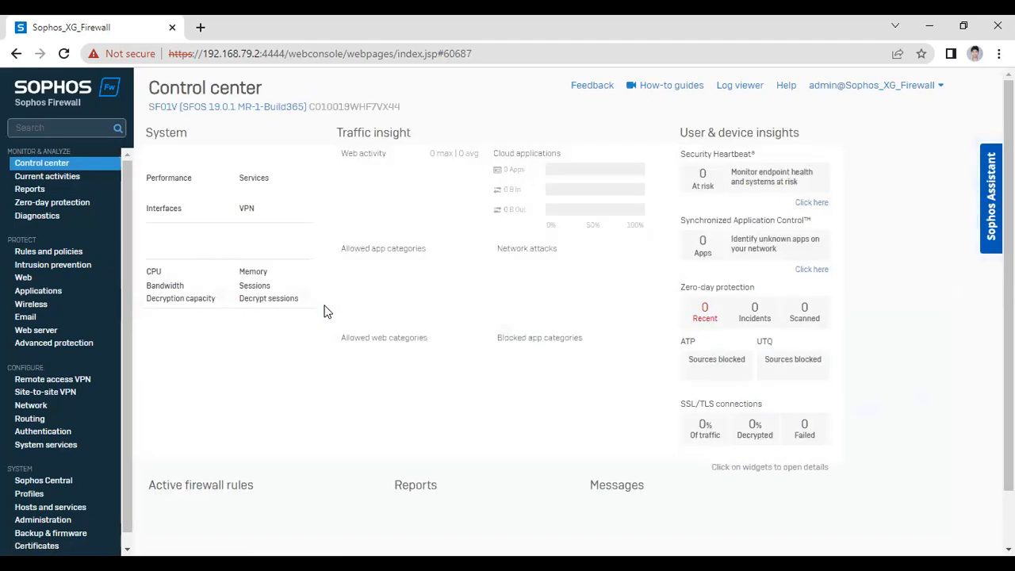
click(52, 253)
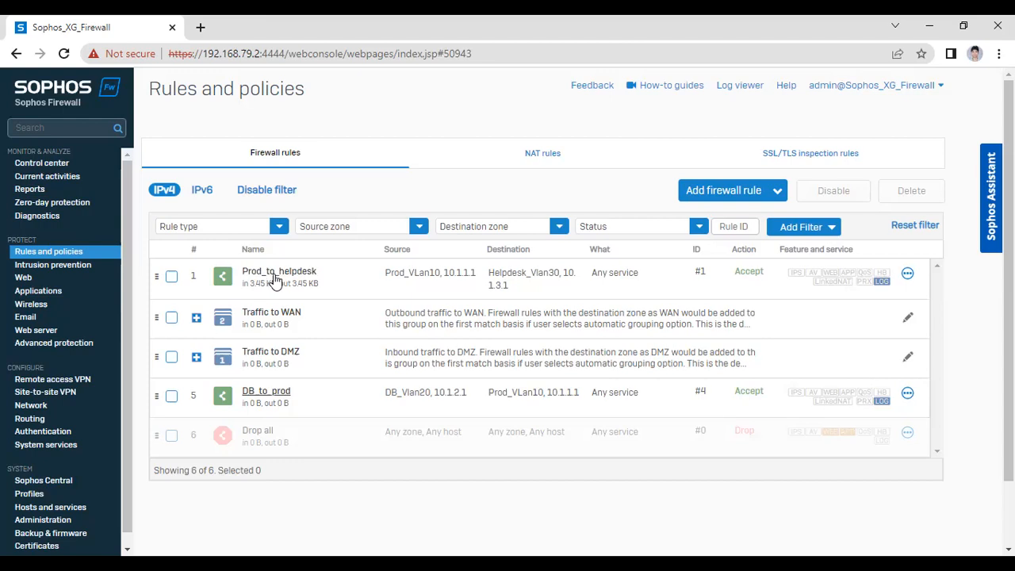
drag(242, 283, 257, 293)
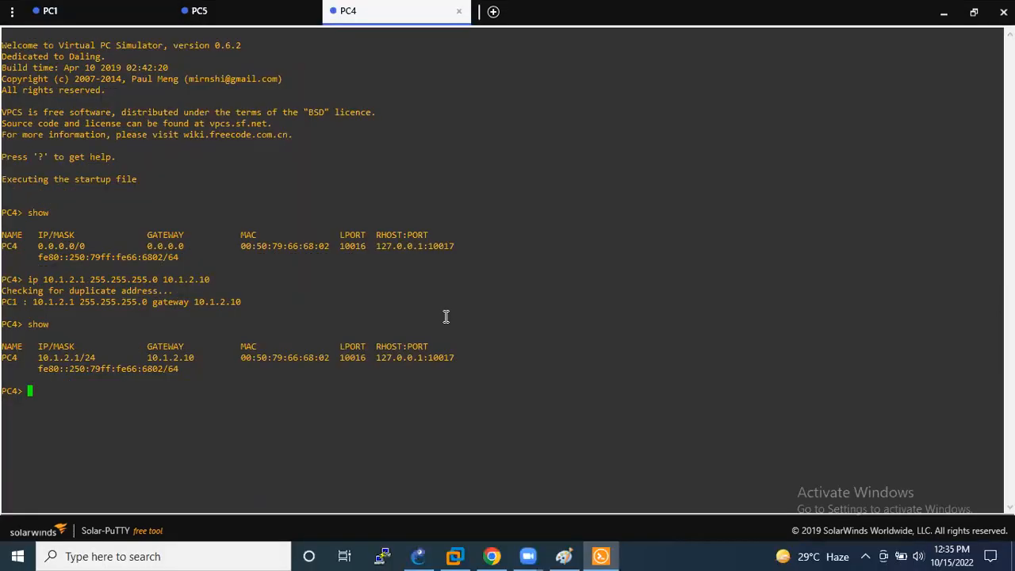
From PC4, ping 10.1.1.1 and check the replies and their TTL
text(ing 10.1.)
text(2)
text(.1)
key(Return)
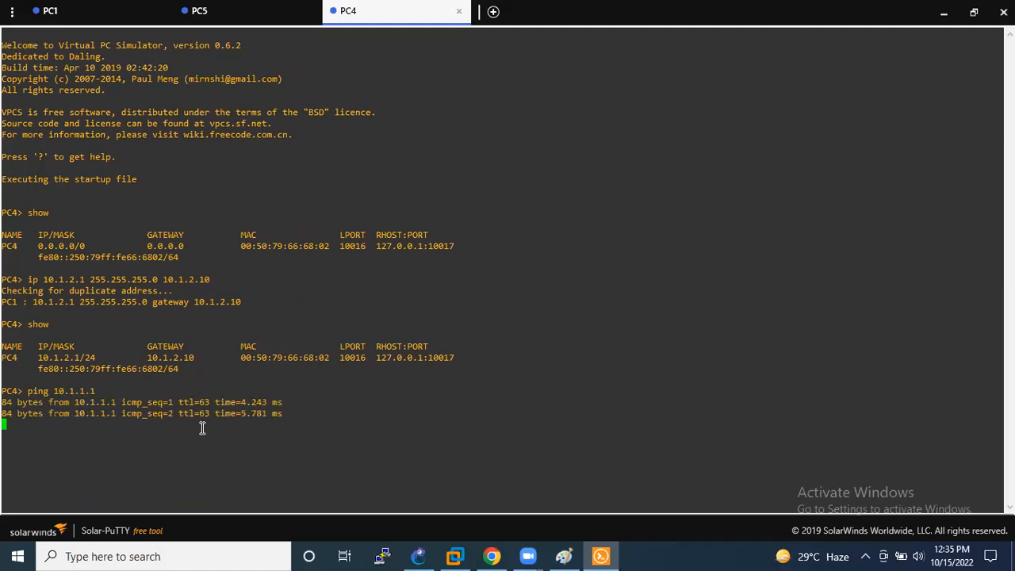
drag(164, 414, 20, 383)
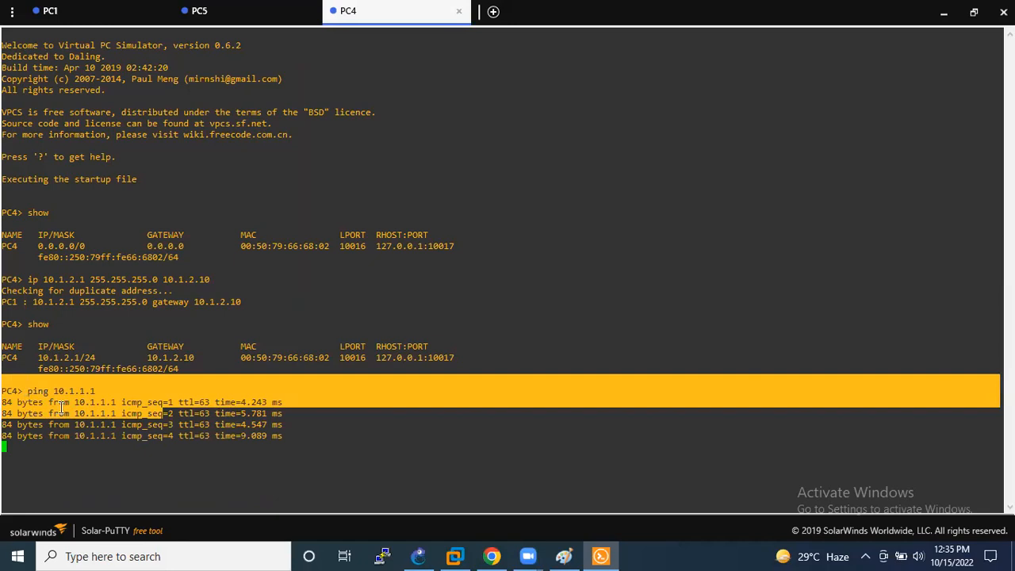
double_click(192, 431)
Trace to 10.1.1.1, confirming the path via gateway 10.1.2.10, then bring GNS3 forward
text(trace 10.1.1.1)
key(Return)
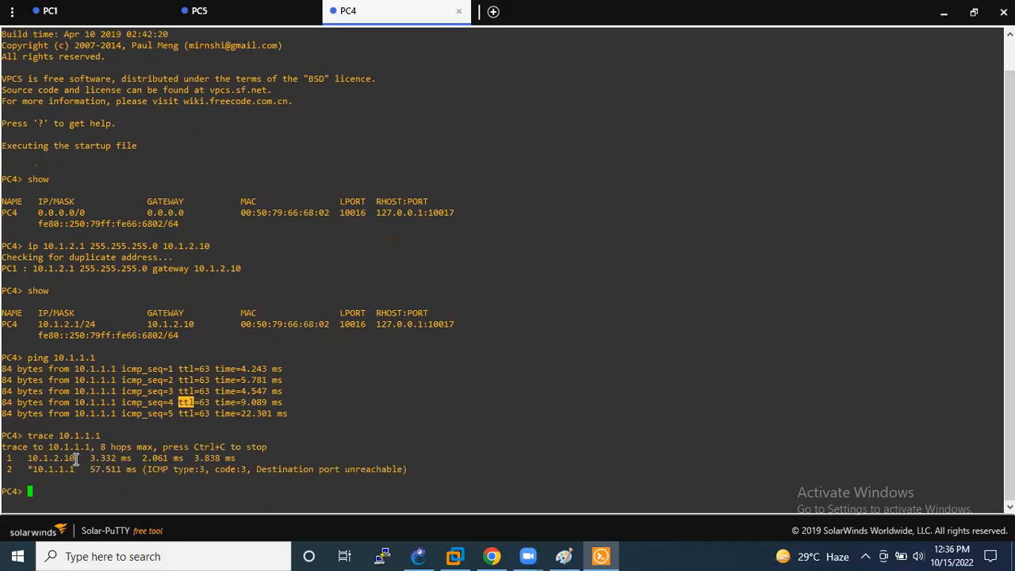
triple_click(45, 462)
double_click(45, 461)
click(77, 457)
drag(29, 468, 212, 477)
click(42, 475)
drag(30, 469, 235, 457)
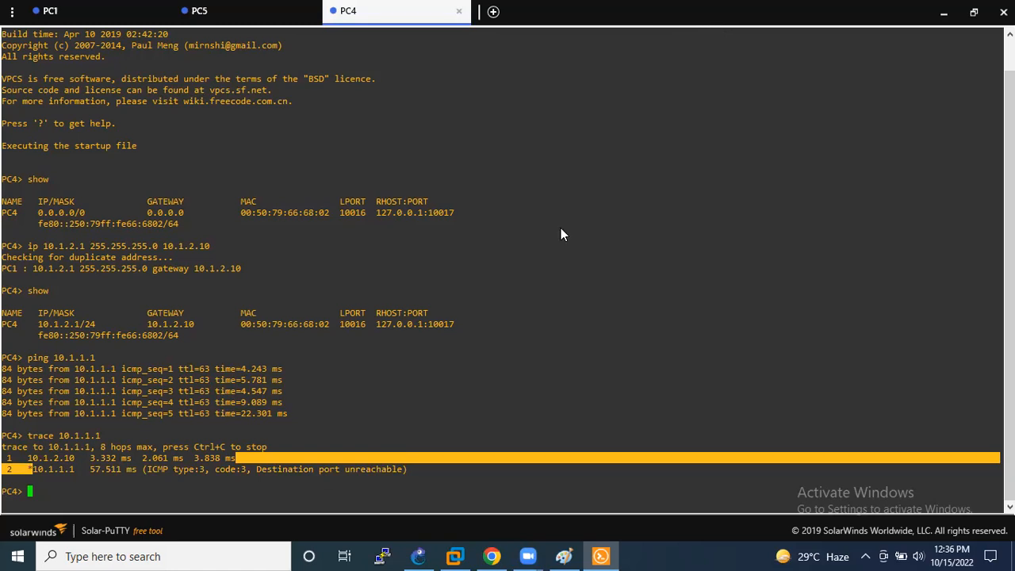
key(alt+Tab)
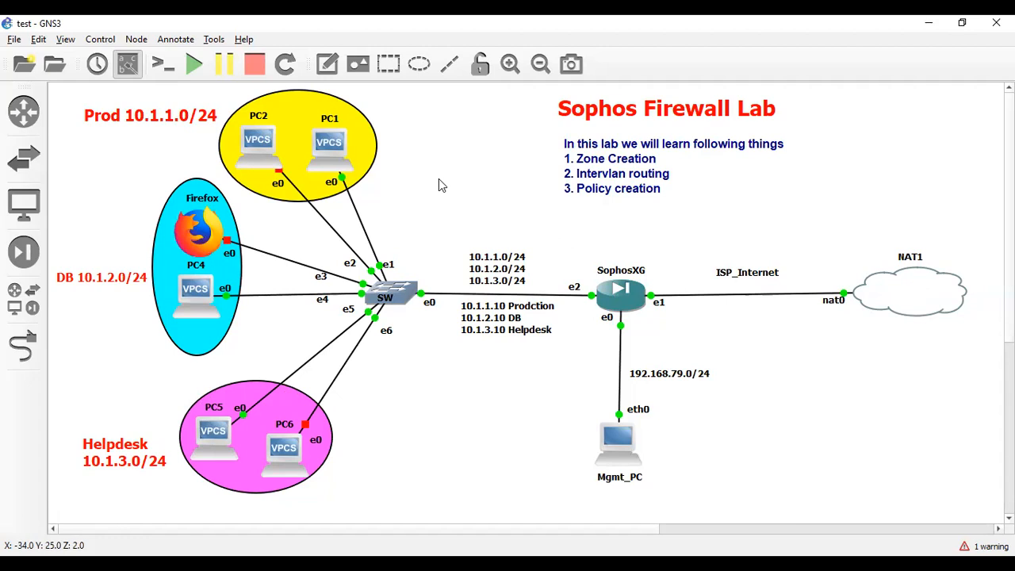
On PC5, ping 8.8.8.8 and confirm replies come back
key(alt+Tab)
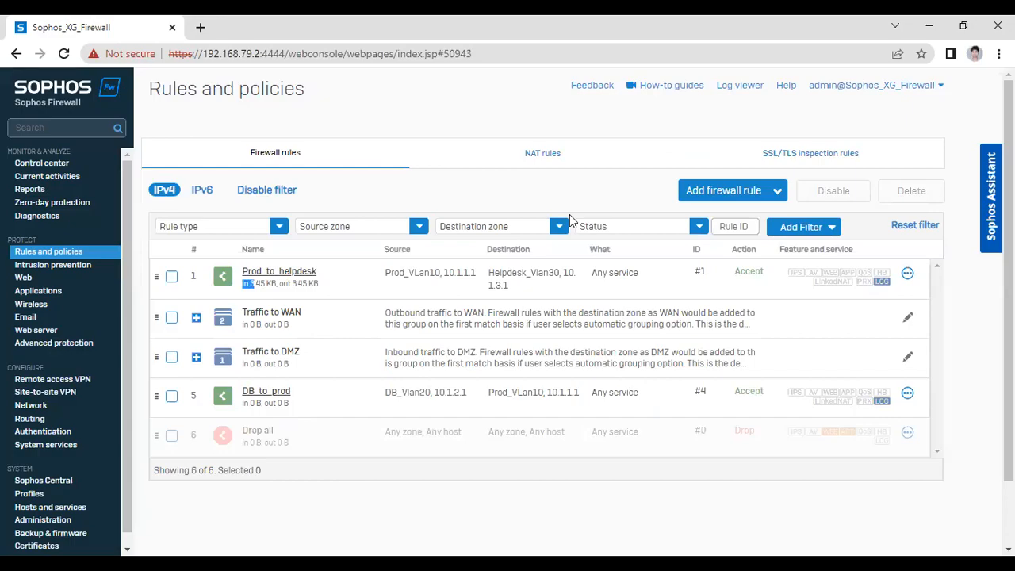
key(alt+Tab)
text(8.8.8.8)
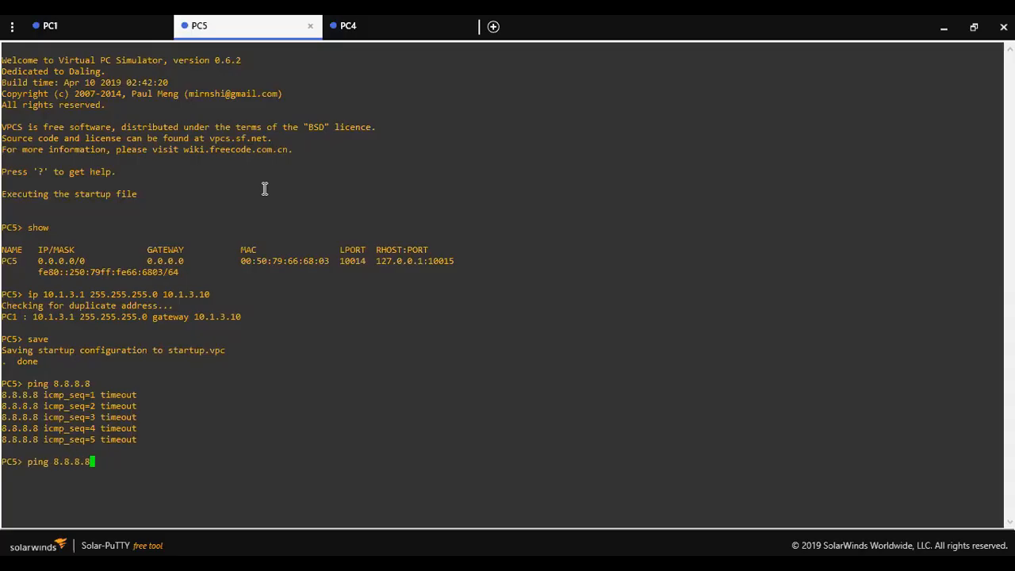
key(Return)
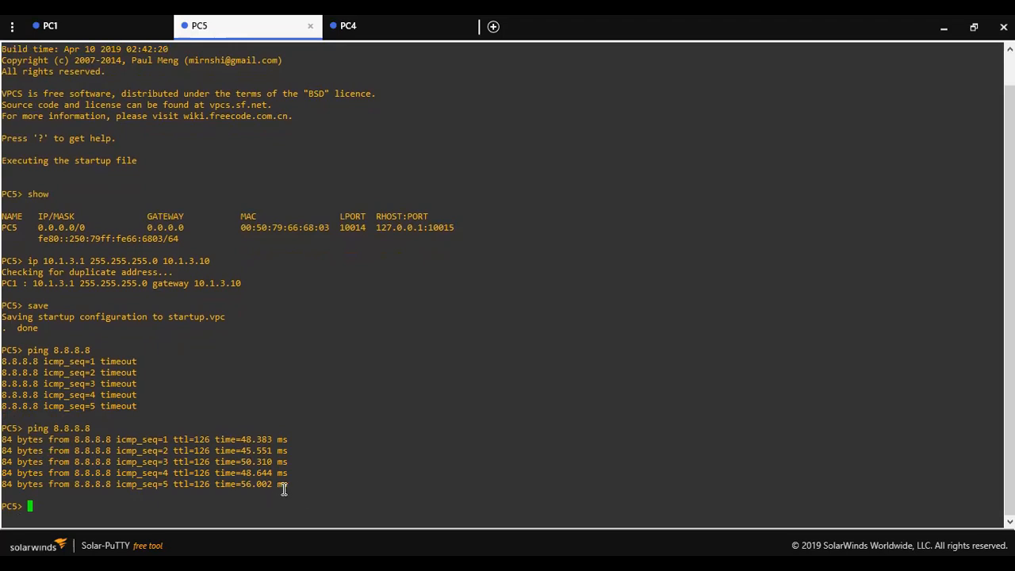
Trace to 8.8.8.8, noting hops 10.1.3.10, 192.168.122.1 and 192.168.23.2
text(trace 8.8.8.8)
key(Return)
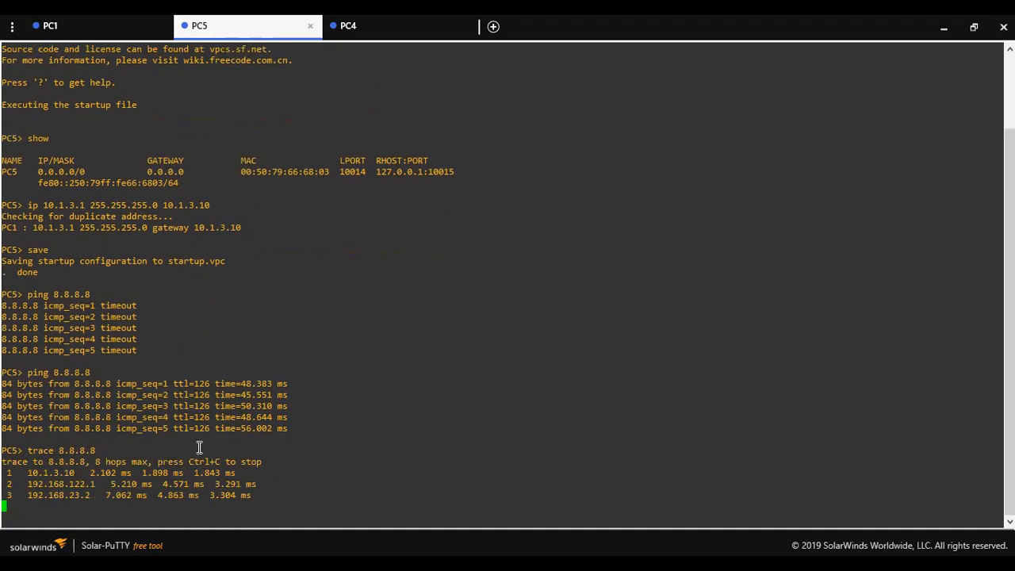
key(ctrl+c)
mouse_move(79, 450)
mouse_down()
mouse_move(35, 449)
mouse_move(115, 460)
mouse_up()
click(30, 458)
drag(24, 474, 249, 471)
click(271, 472)
drag(96, 440, 30, 421)
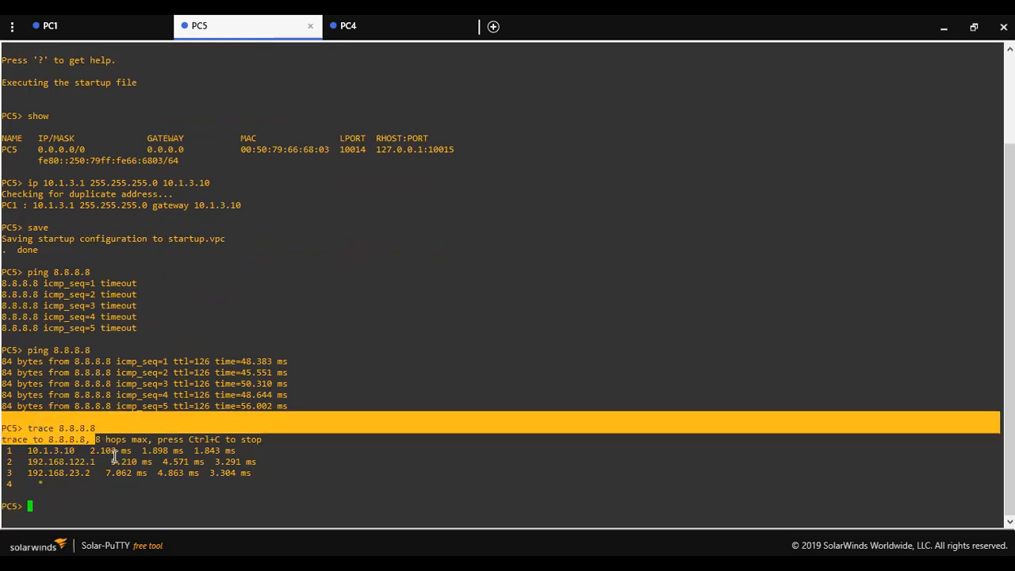
drag(273, 468, 25, 418)
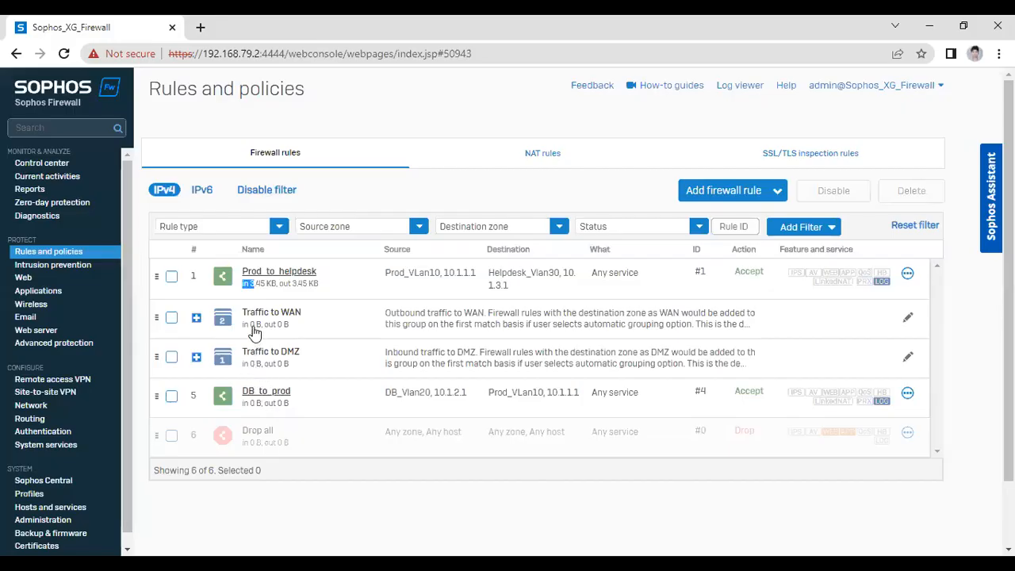
Expand the Traffic to WAN group to show helpdesk_to_internet, then reload the admin page
click(196, 319)
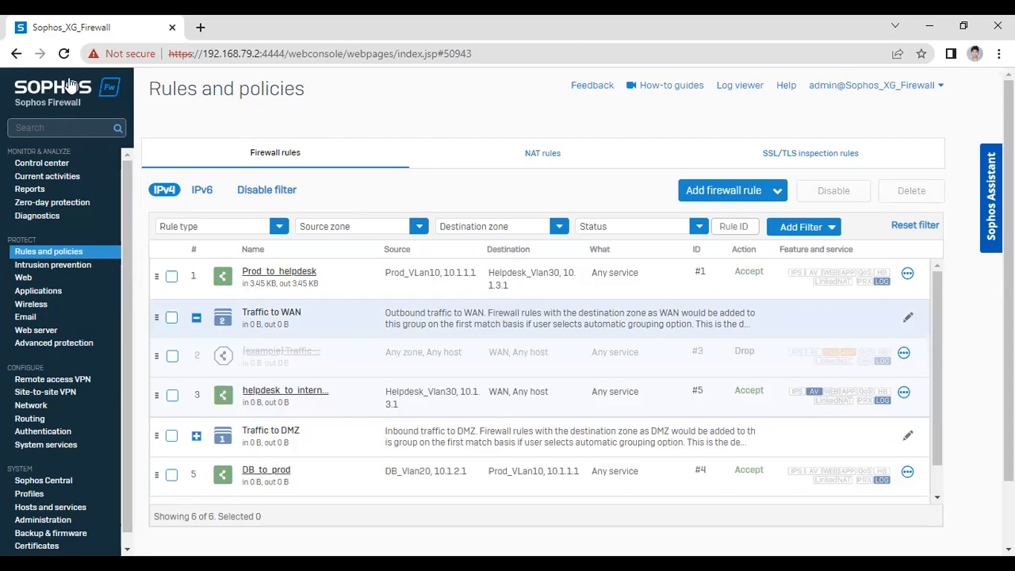
click(63, 53)
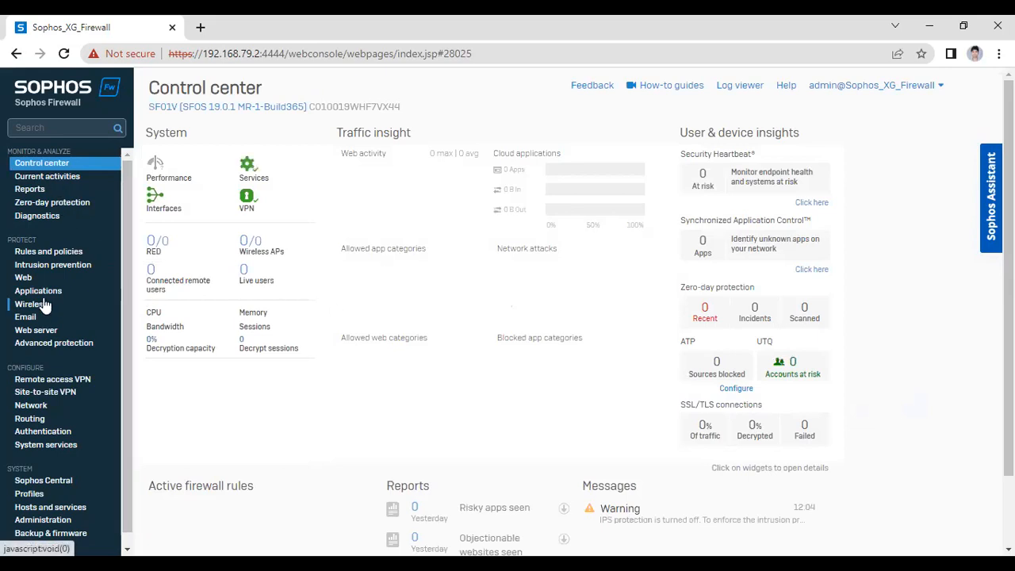
Review the allowed Prod_to_helpdesk log entries from 10.1.1.1 to 10.1.3.1, then open Policy test
click(56, 254)
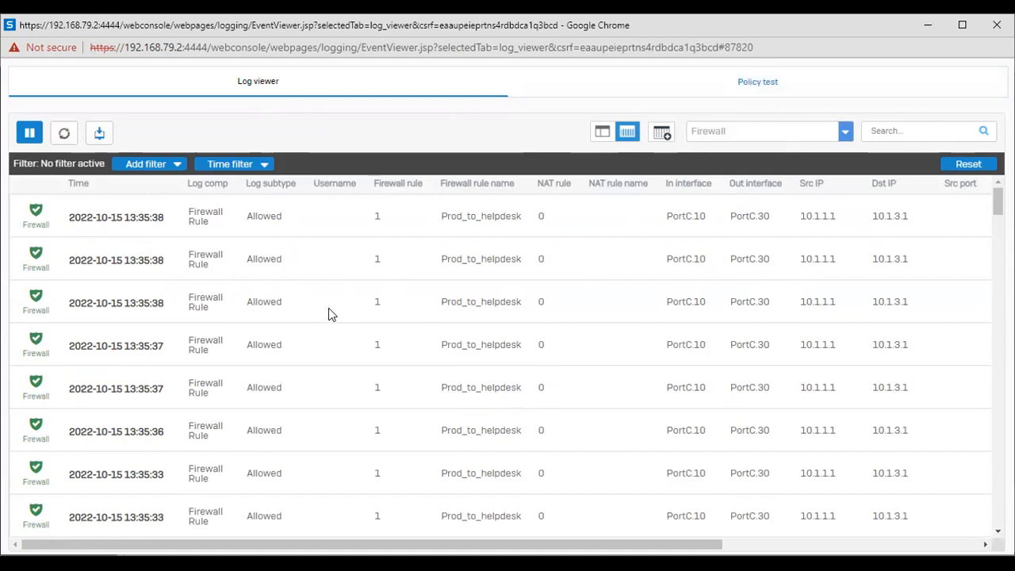
click(717, 93)
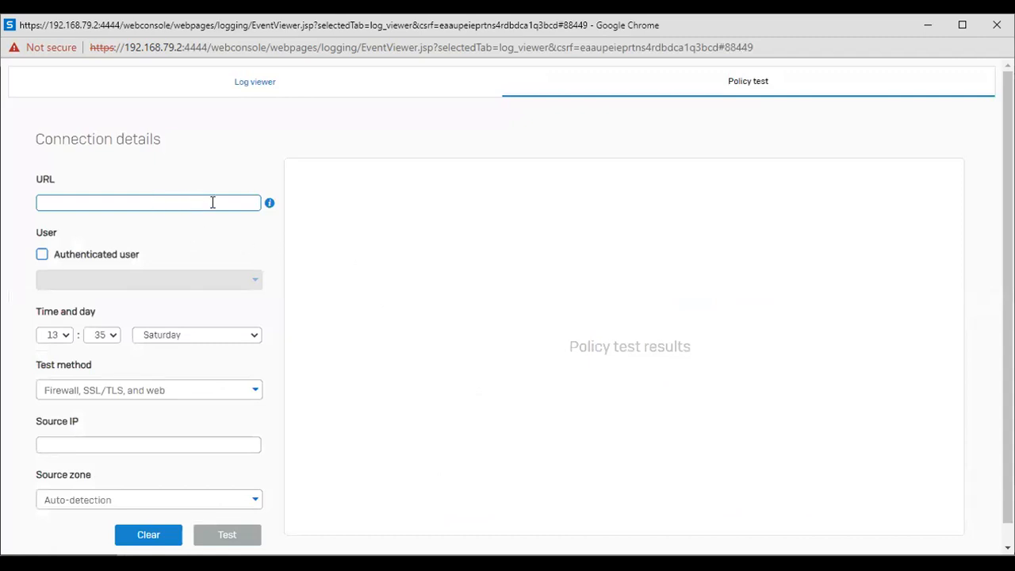
Run an ICMP policy test to icmp://8.8.8.8 with source IP 10.1.3.1
mouse_move(273, 205)
click(76, 438)
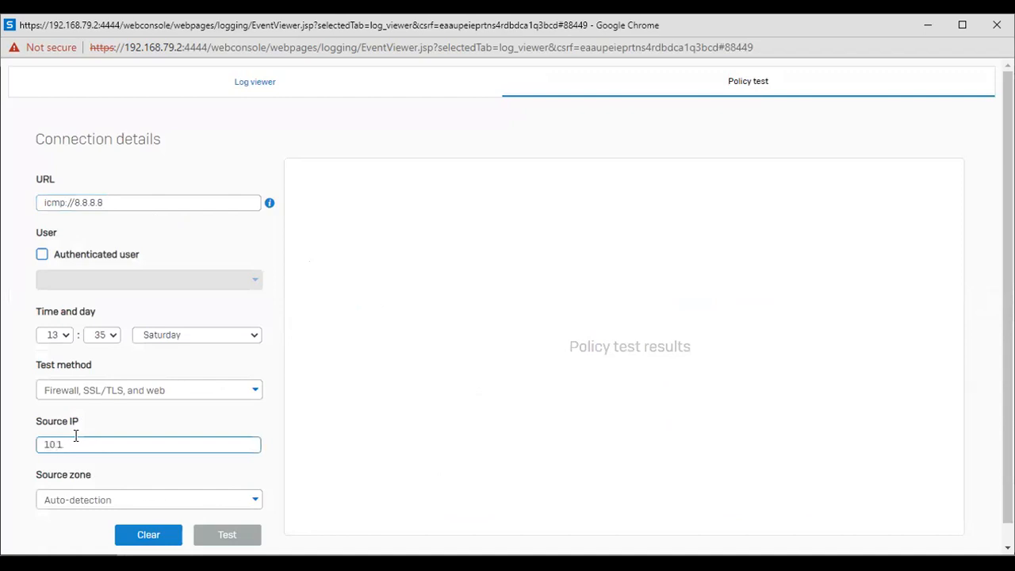
drag(94, 447, 42, 444)
click(127, 421)
click(216, 538)
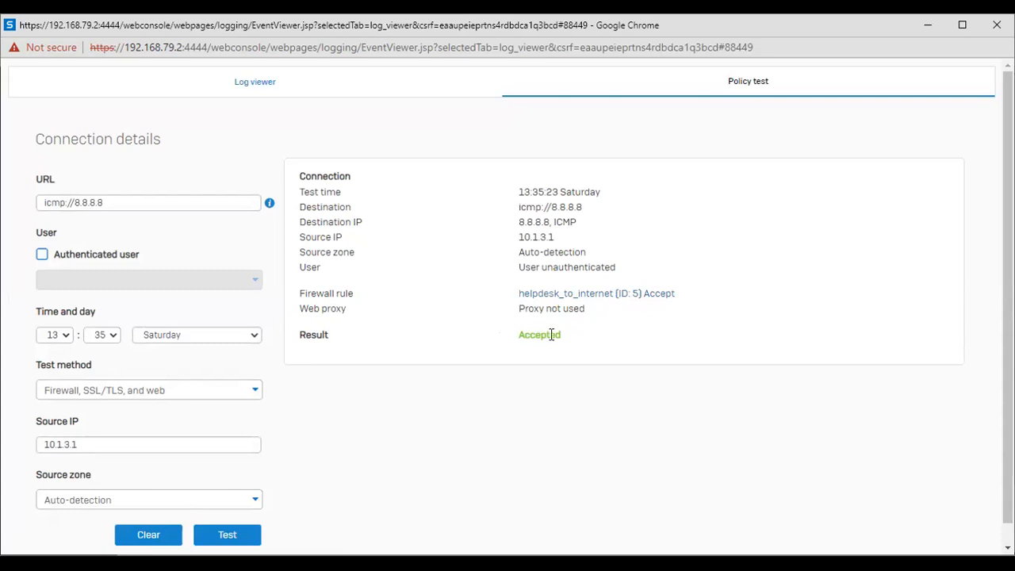
Review the Accepted result via helpdesk_to_internet, then minimize the policy test window
drag(298, 176, 509, 330)
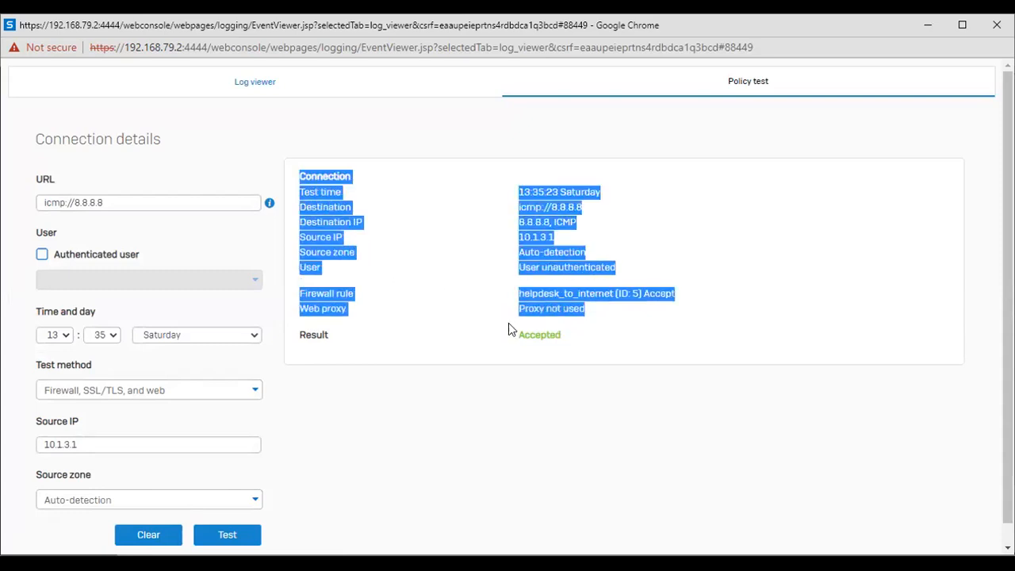
click(580, 336)
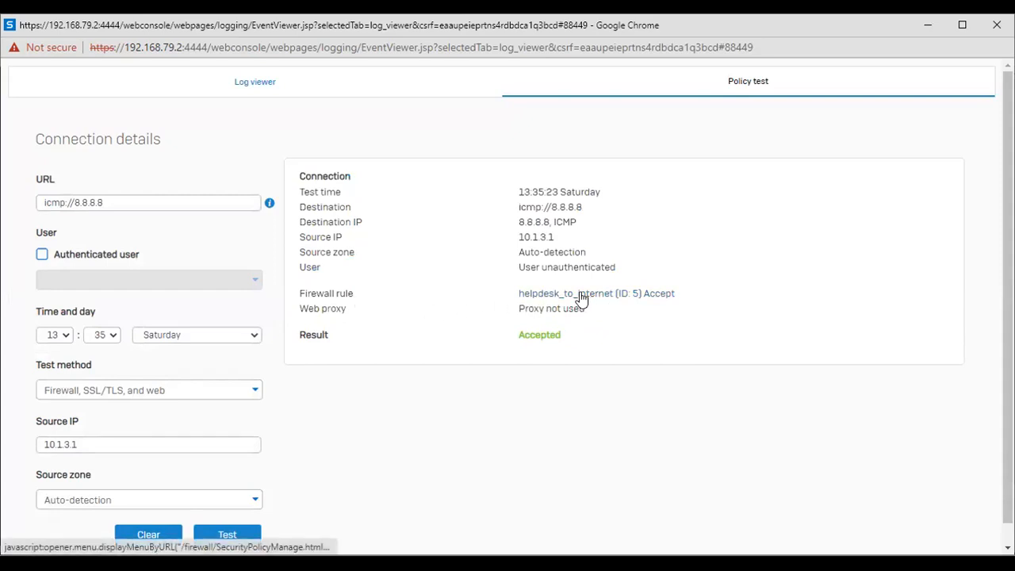
scroll(587, 281, down, 1)
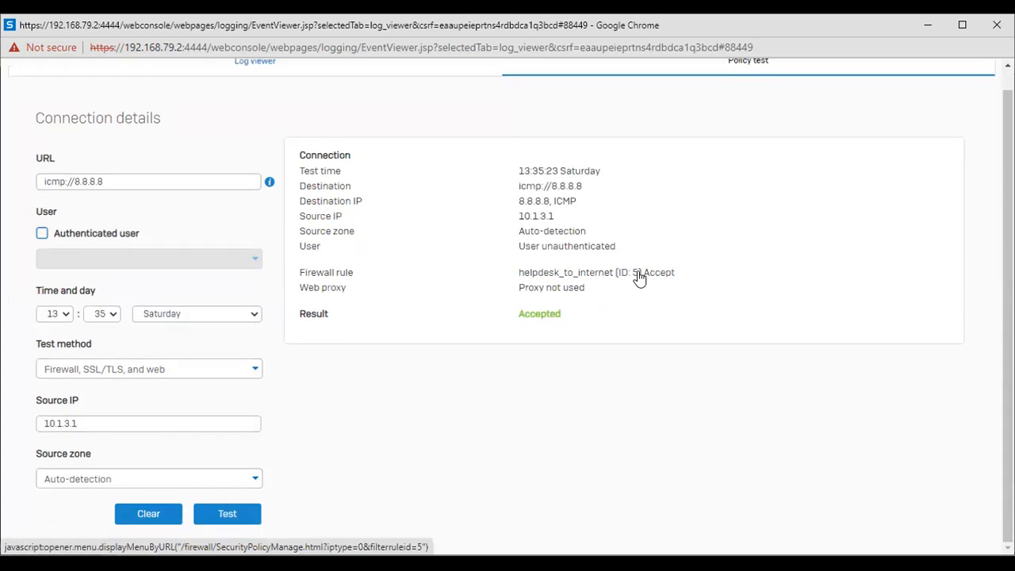
scroll(571, 281, up, 1)
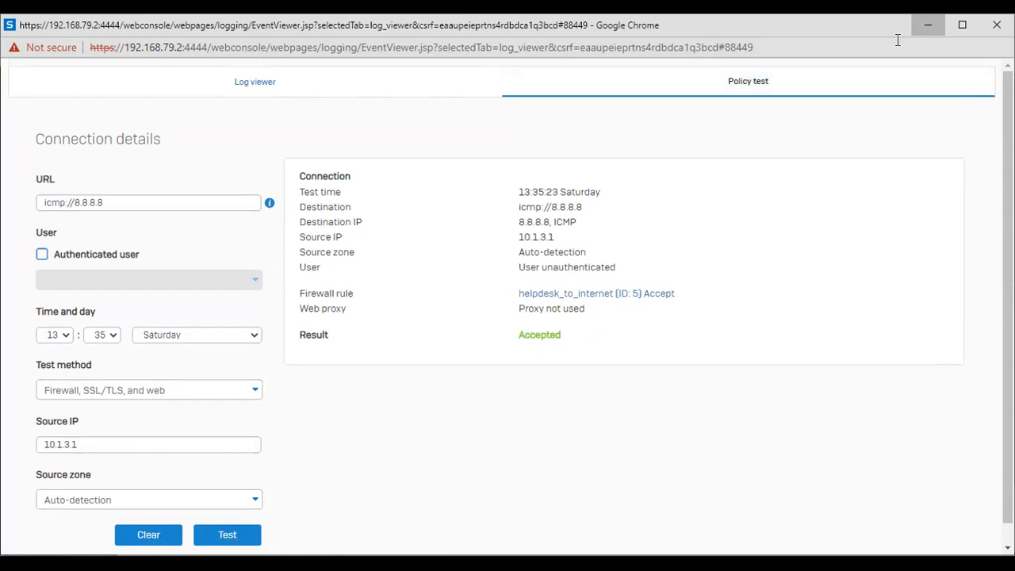
click(928, 25)
click(82, 251)
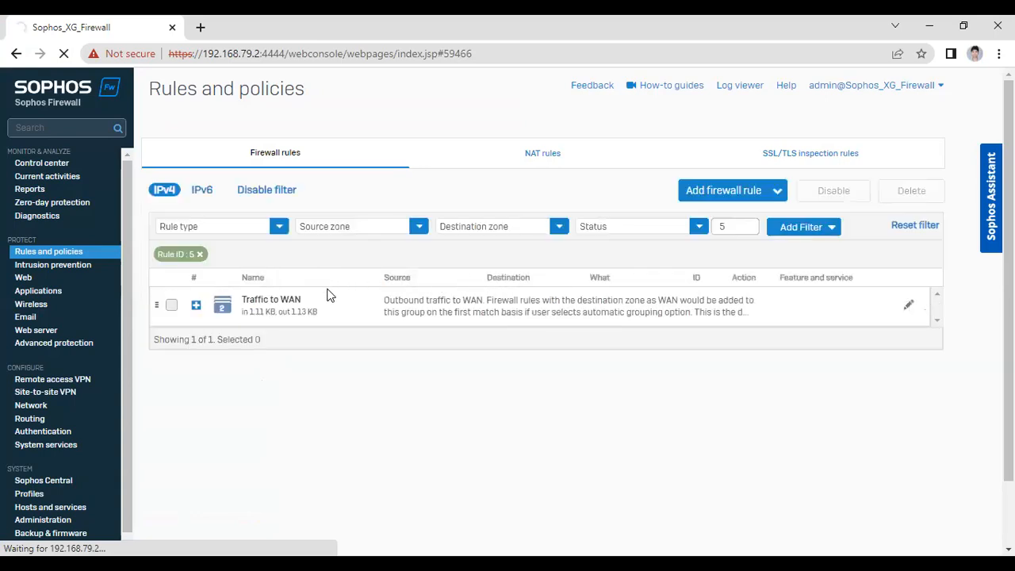
Remove the 'Rule ID : 5' filter from the firewall rules list
click(198, 254)
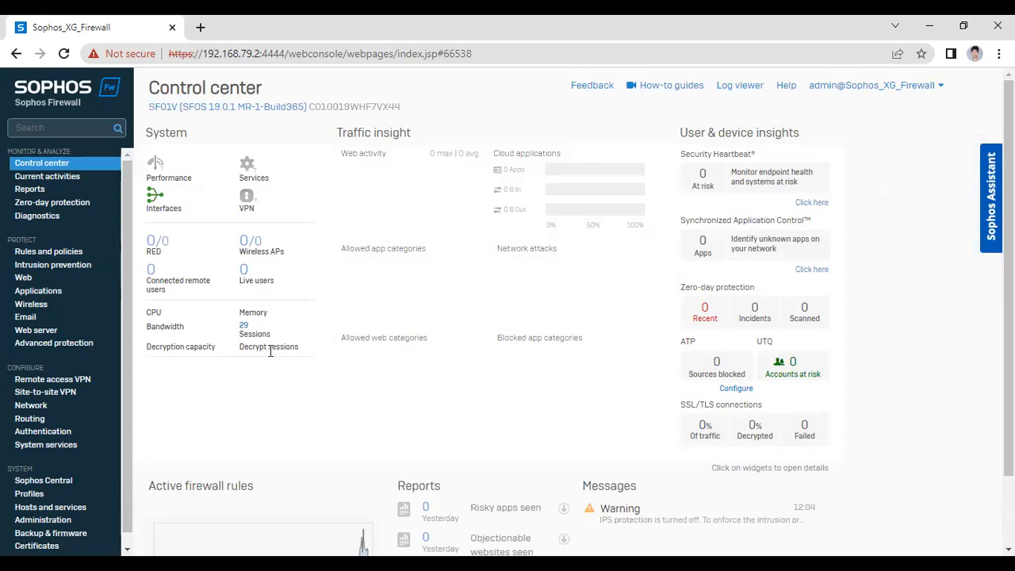
scroll(273, 349, down, 1)
scroll(276, 477, up, 1)
scroll(246, 464, down, 1)
scroll(270, 466, up, 1)
scroll(222, 444, down, 1)
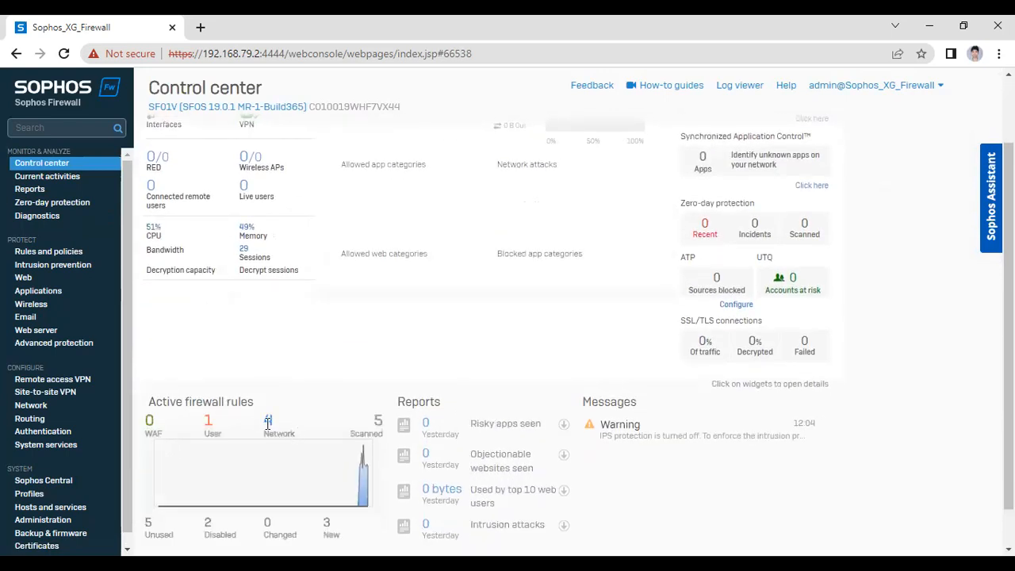
scroll(320, 500, down, 1)
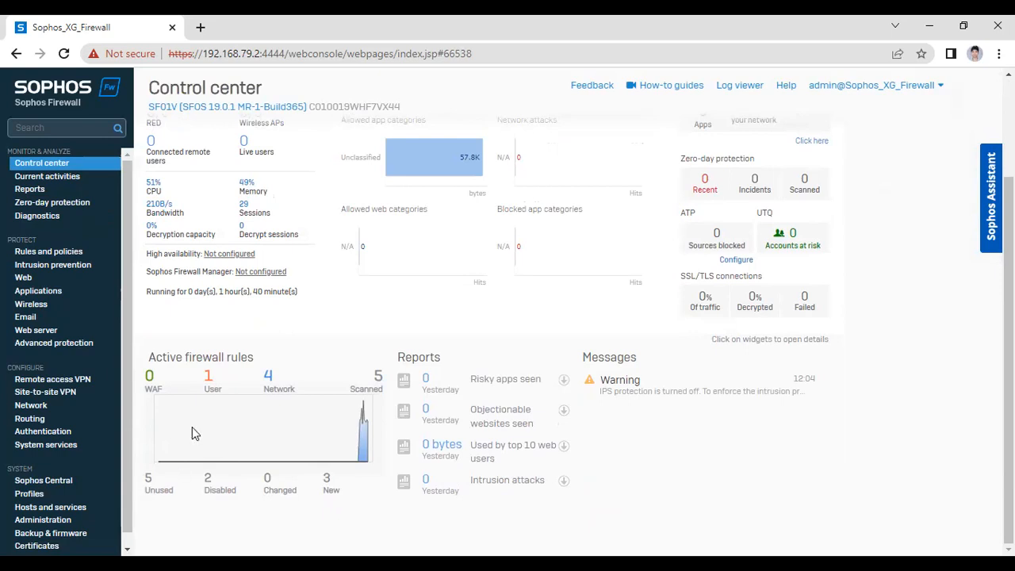
scroll(195, 429, up, 1)
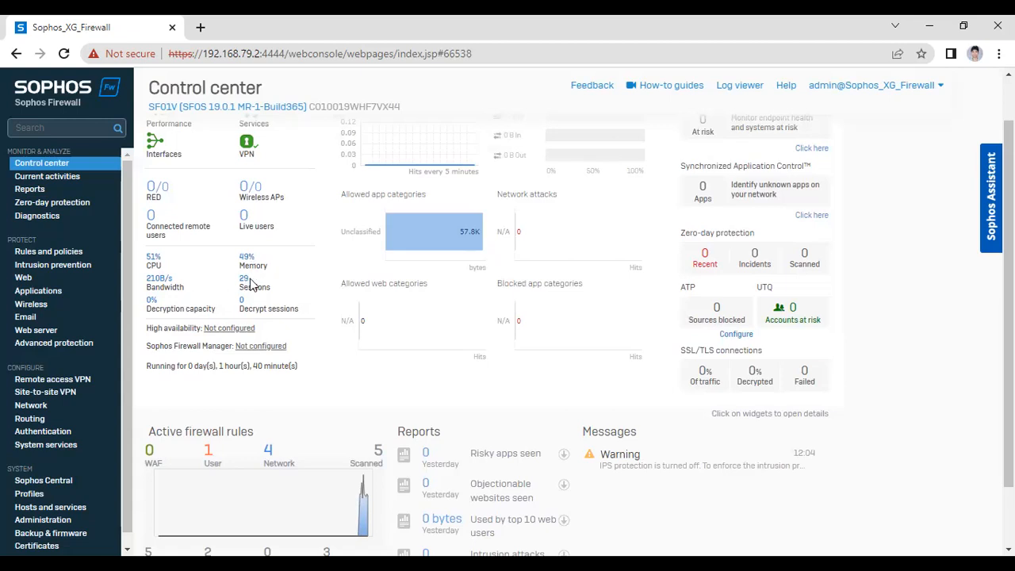
triple_click(263, 289)
scroll(254, 304, up, 1)
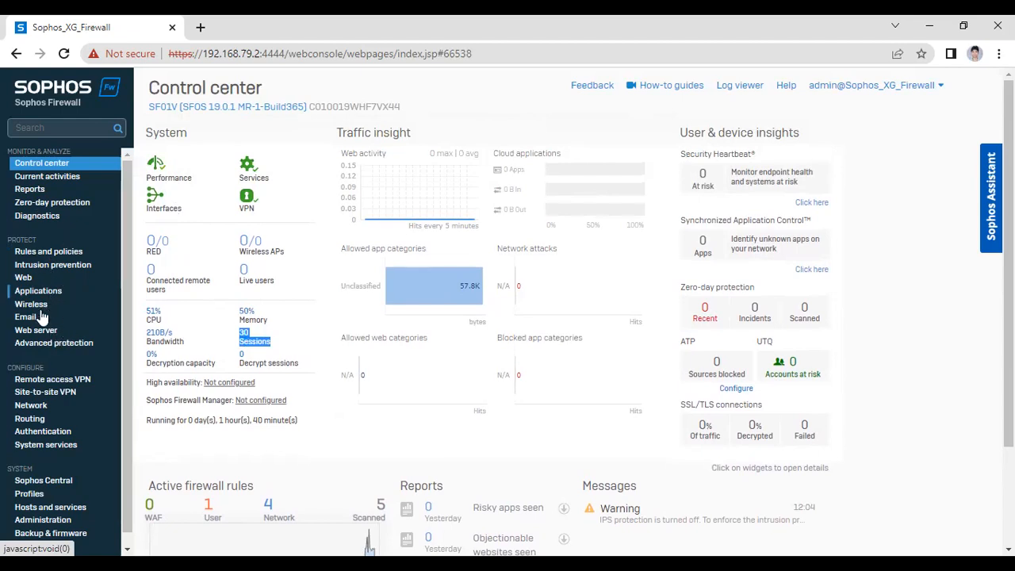
In Diagnostics, review live ICMP connections from 10.1.1.1 to 10.1.3.1, then switch to Tools
click(41, 221)
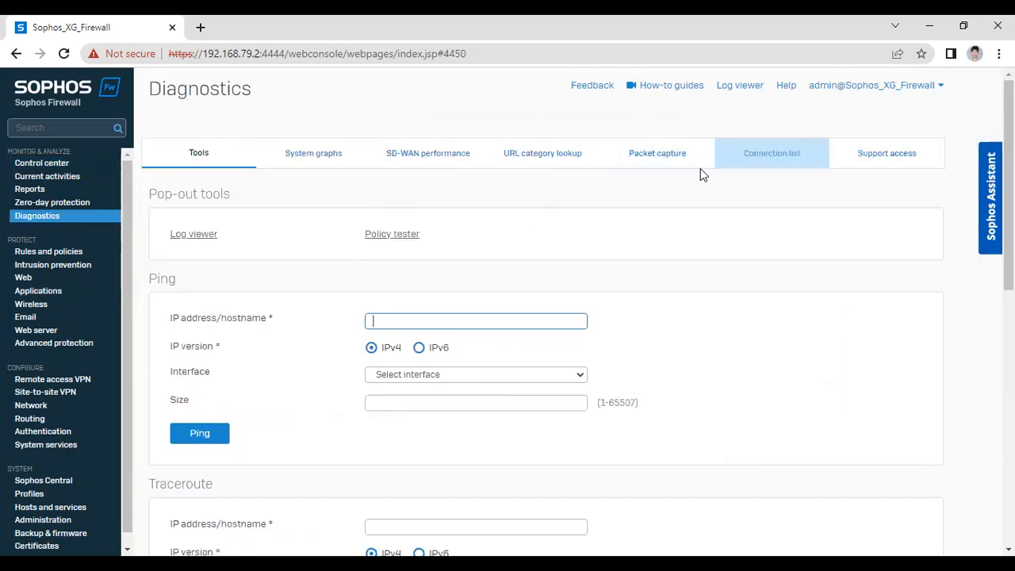
click(765, 157)
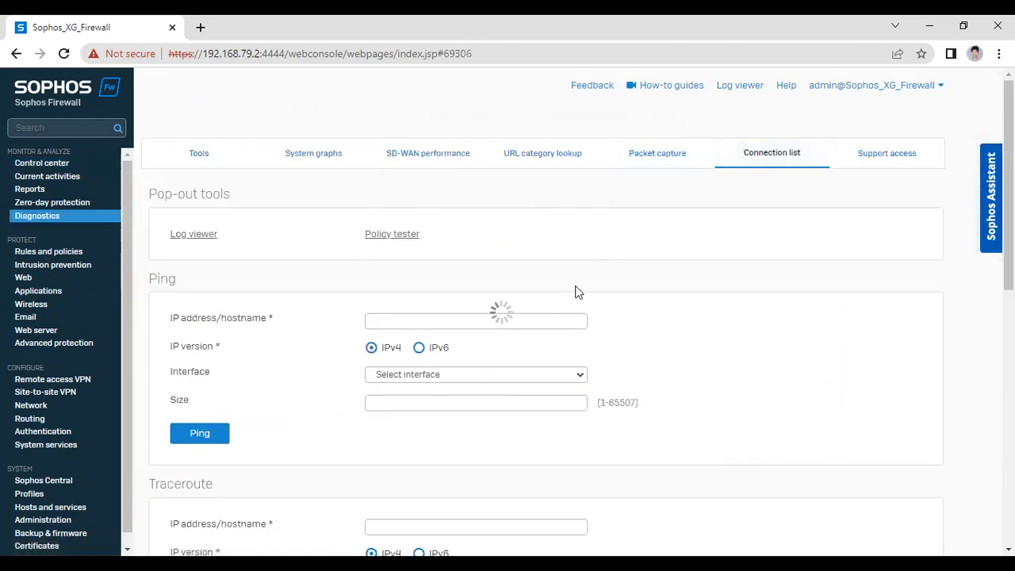
scroll(721, 285, down, 2)
scroll(719, 284, down, 2)
scroll(717, 286, up, 3)
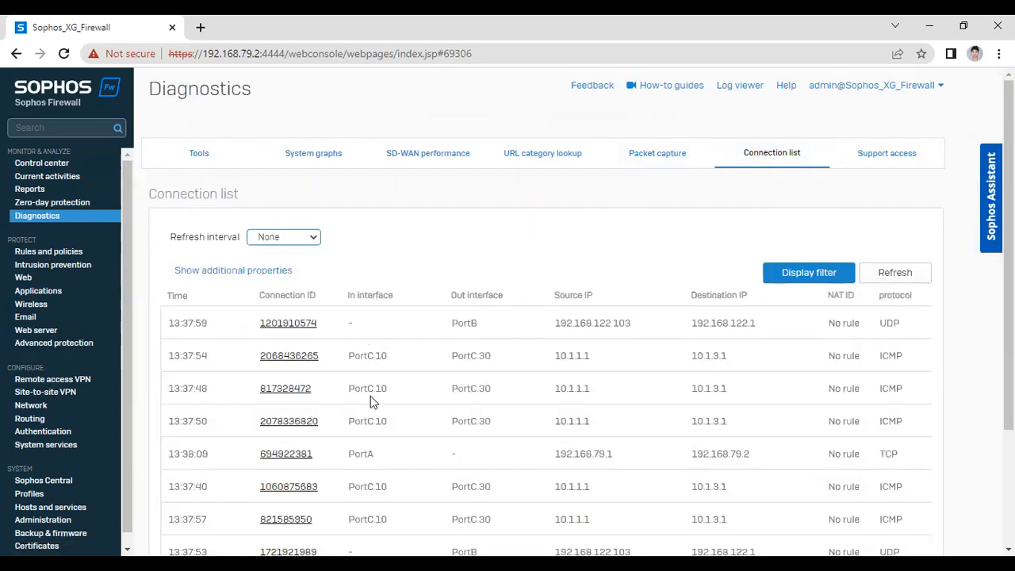
scroll(405, 397, down, 2)
scroll(386, 386, up, 3)
scroll(543, 421, down, 1)
scroll(586, 334, up, 1)
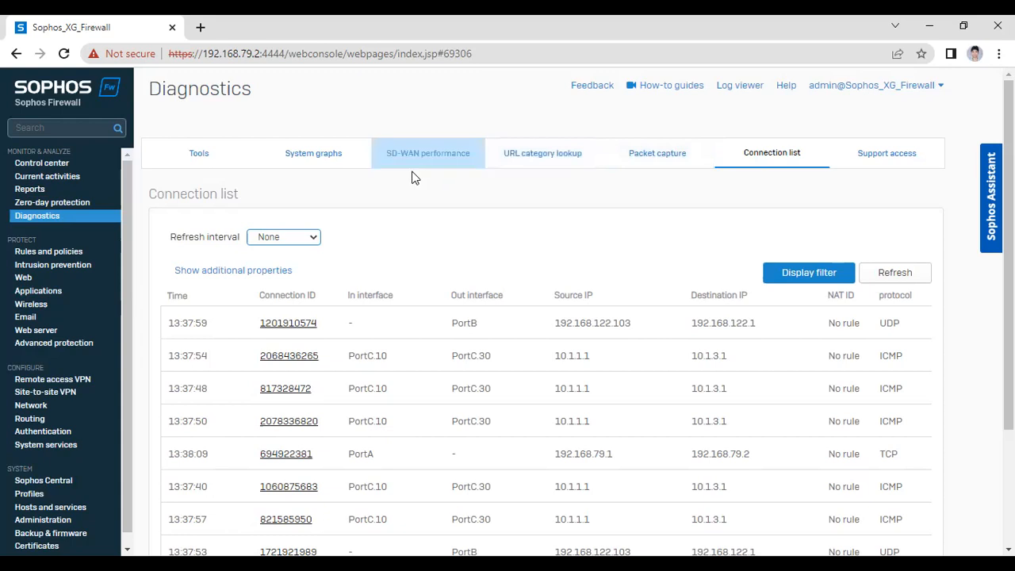
click(197, 153)
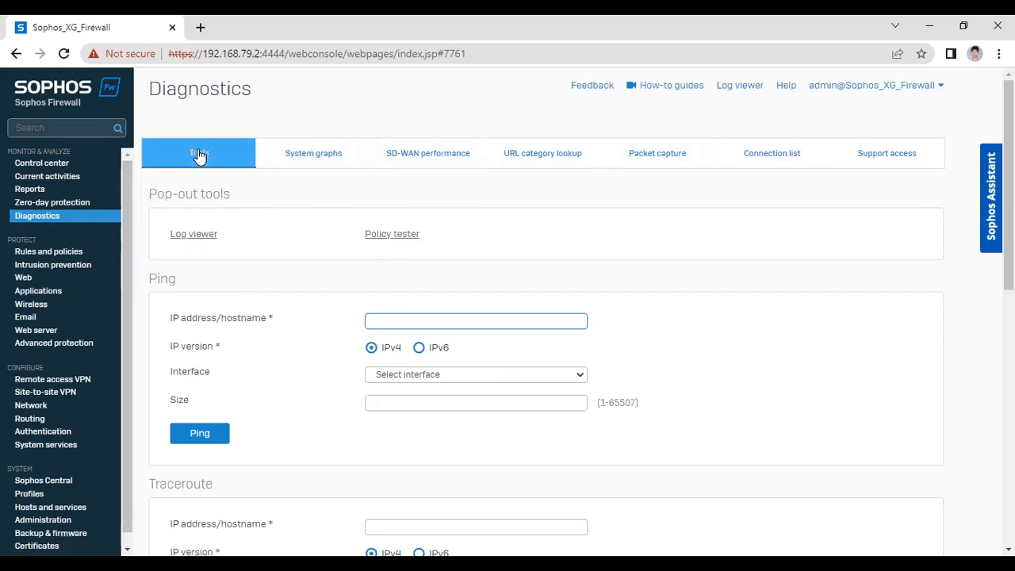
Leave Diagnostics and return to the Control center dashboard, now showing CPU 43% and memory 48%
click(200, 237)
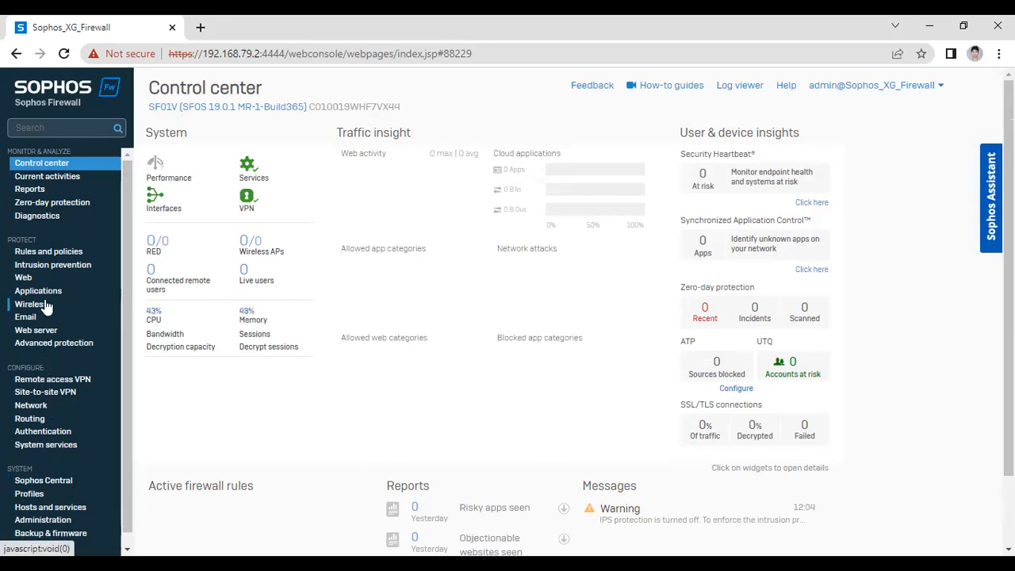
Review the configured Prod, DB and Helpdesk zones under Network > Zones
click(36, 408)
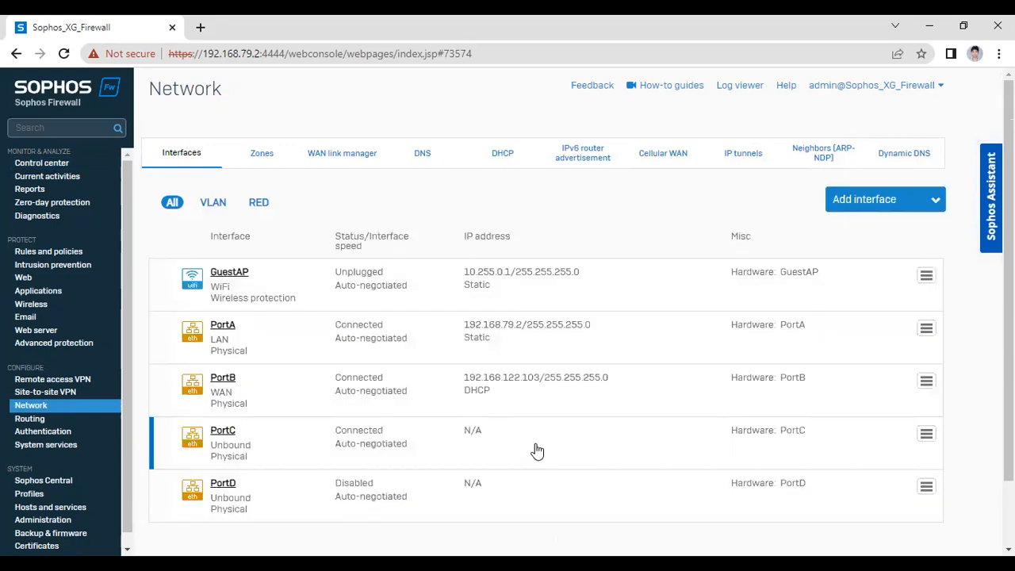
click(270, 155)
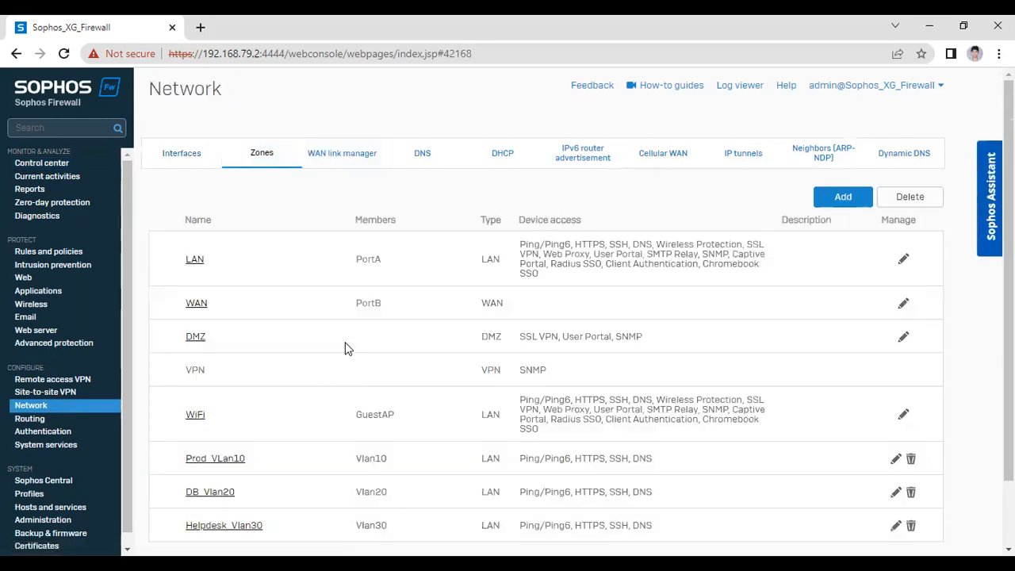
scroll(181, 407, down, 1)
scroll(190, 387, up, 1)
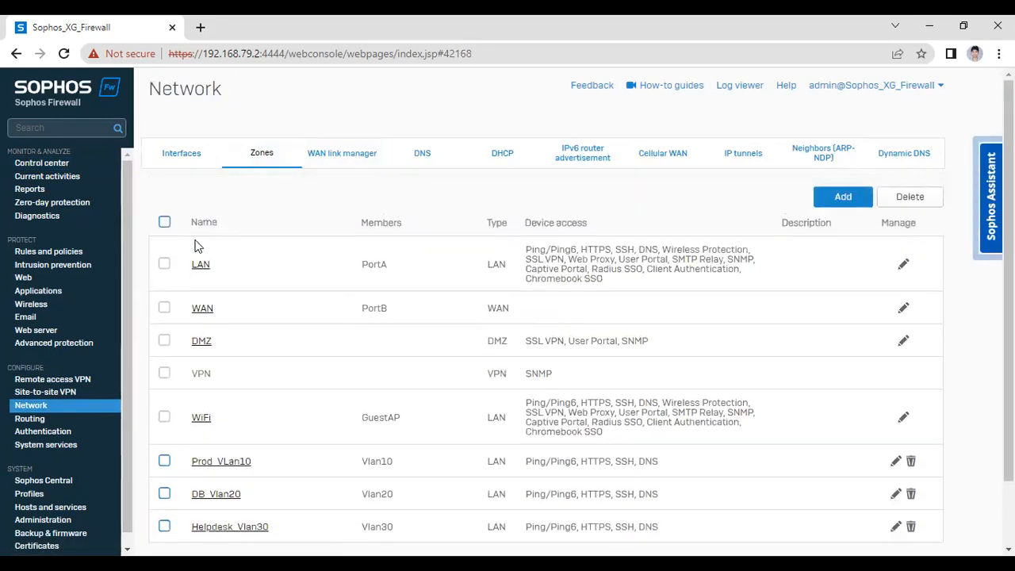
scroll(223, 434, down, 1)
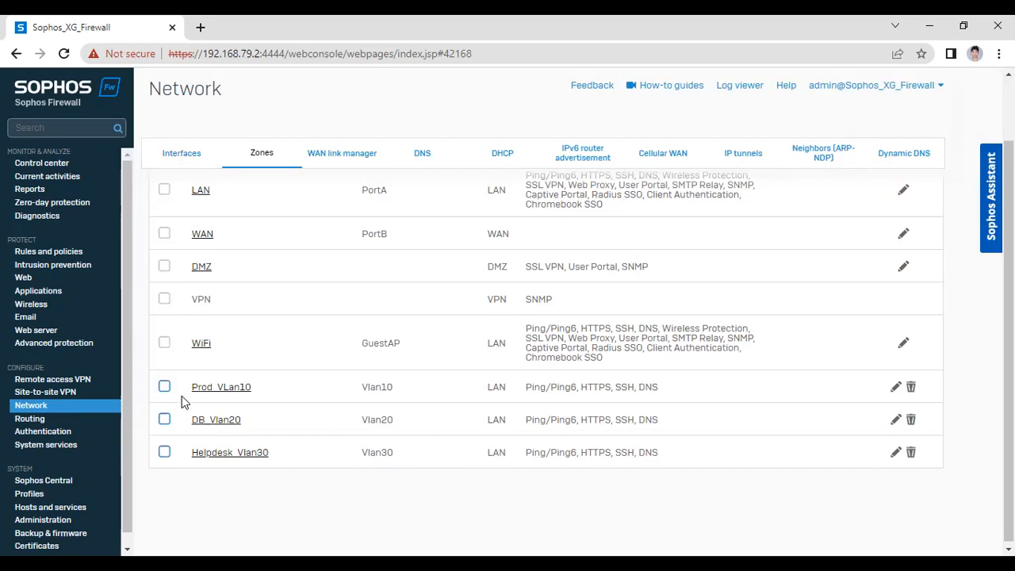
scroll(250, 463, up, 1)
scroll(230, 456, down, 1)
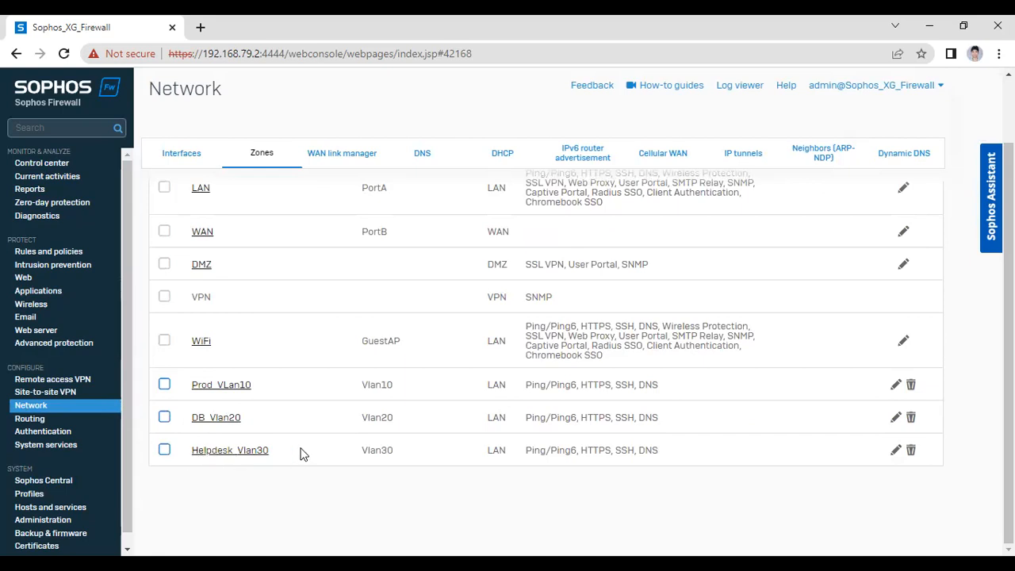
scroll(298, 464, up, 1)
Check the VLAN interface list, then return to Control center and switch to the Paint lab diagram
click(188, 155)
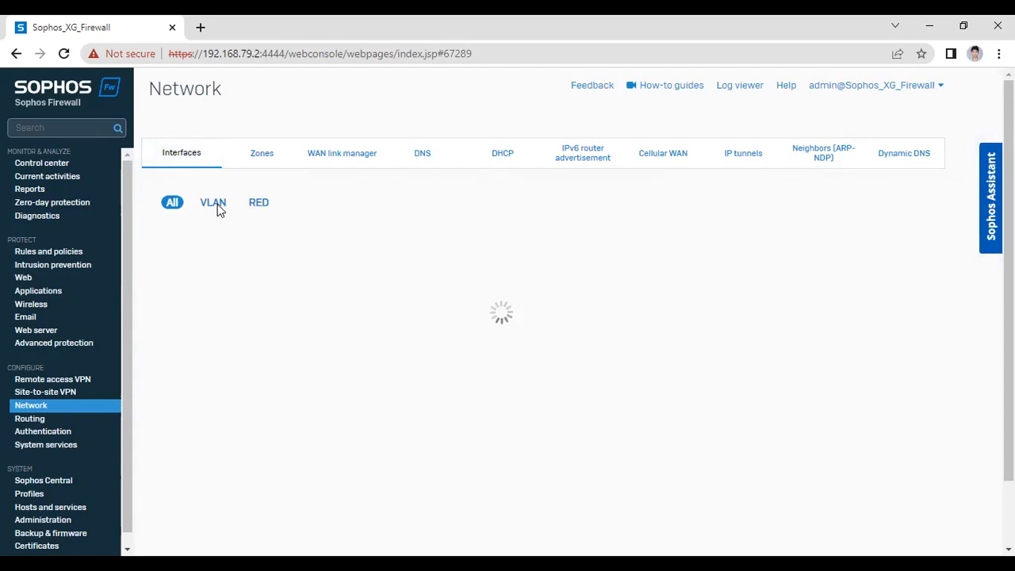
click(214, 204)
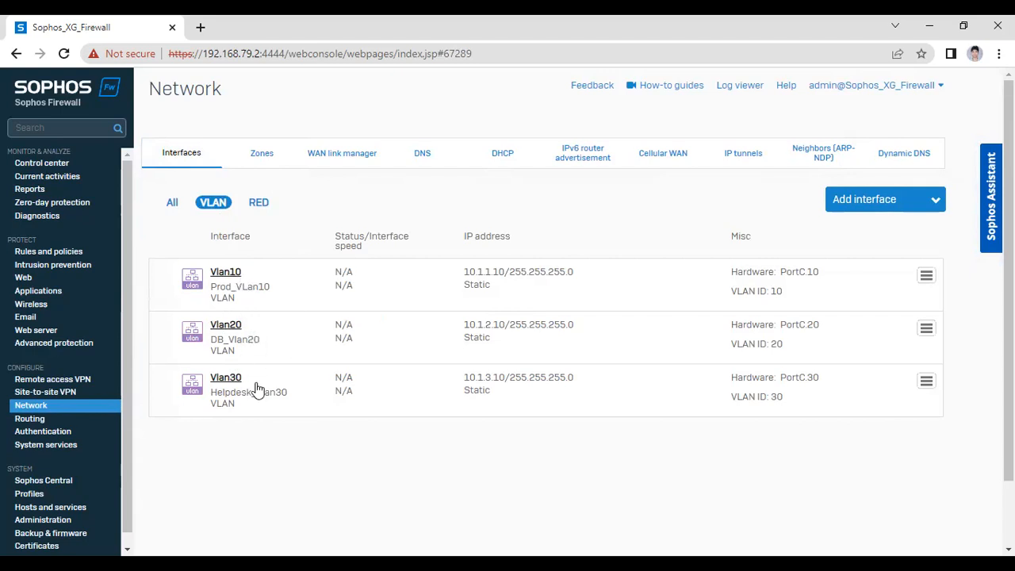
scroll(290, 320, down, 1)
scroll(290, 322, up, 1)
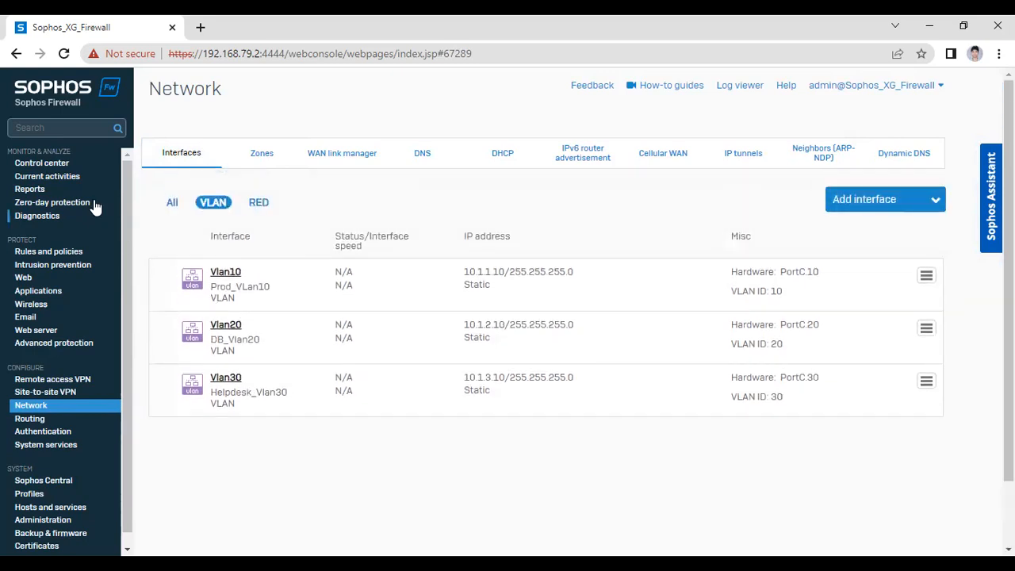
click(57, 169)
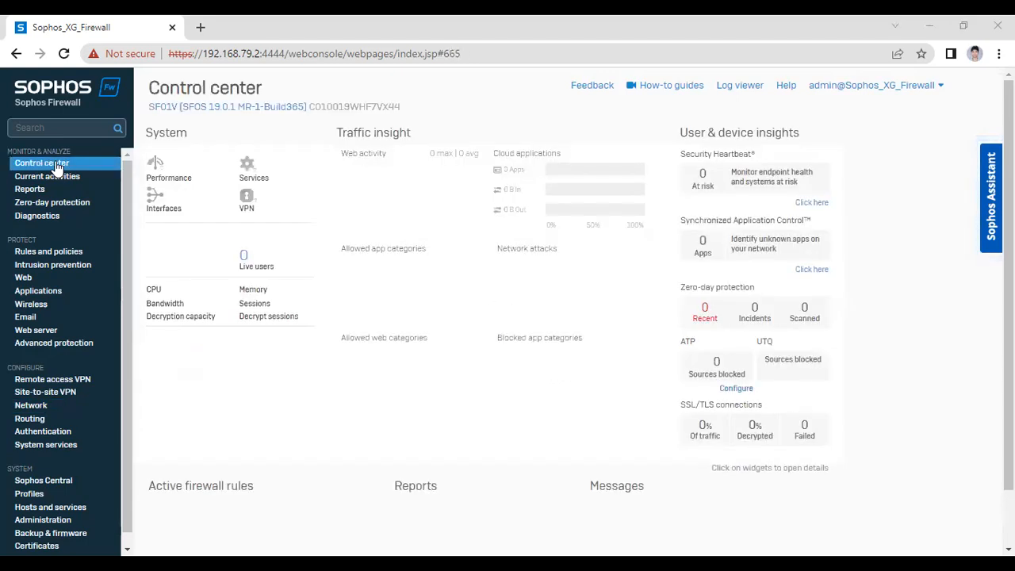
key(alt+Tab)
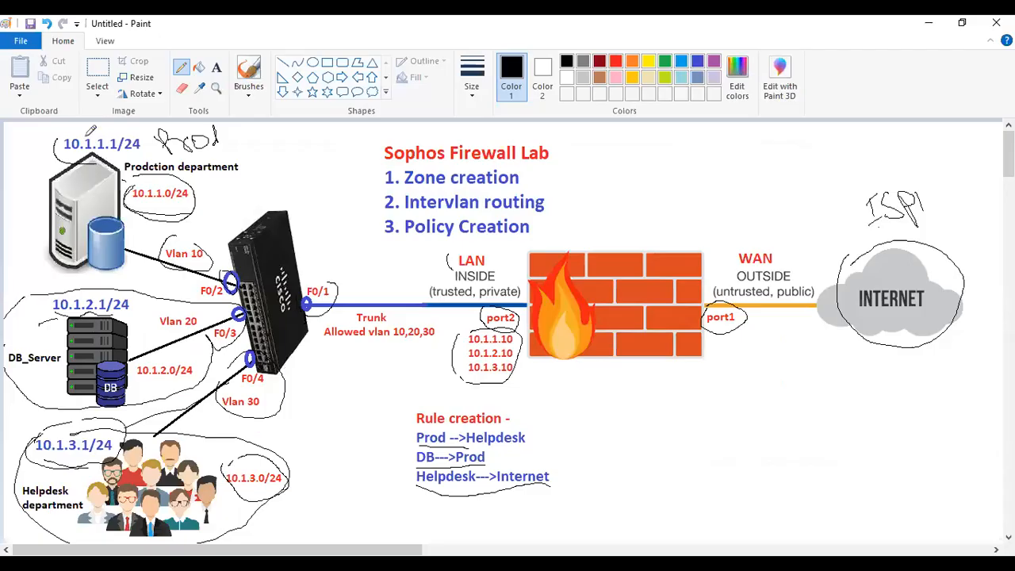